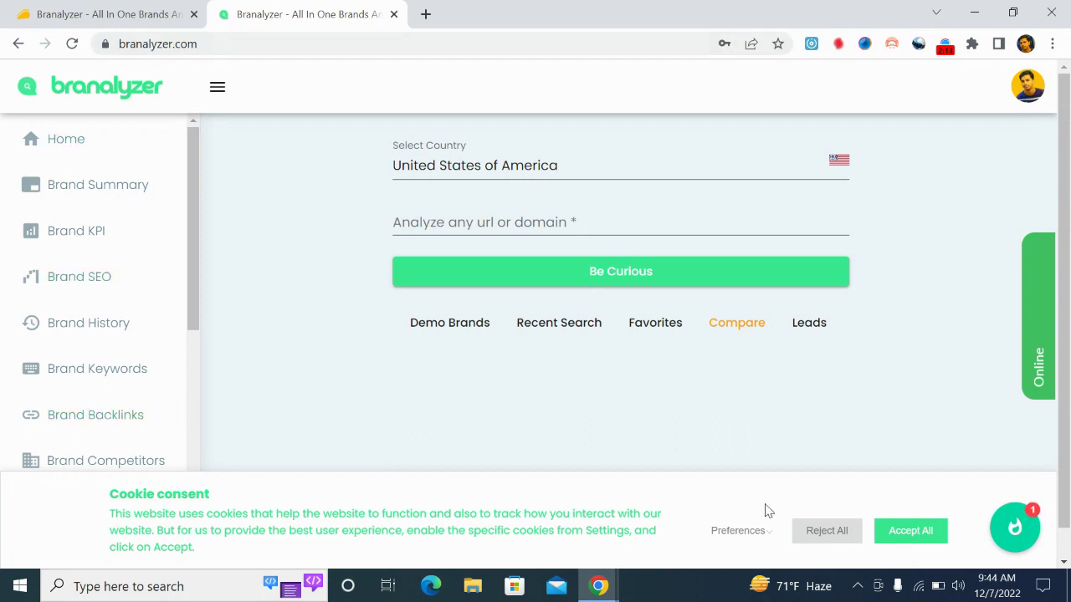
{"action": "left_click", "coordinate": [909, 535]}
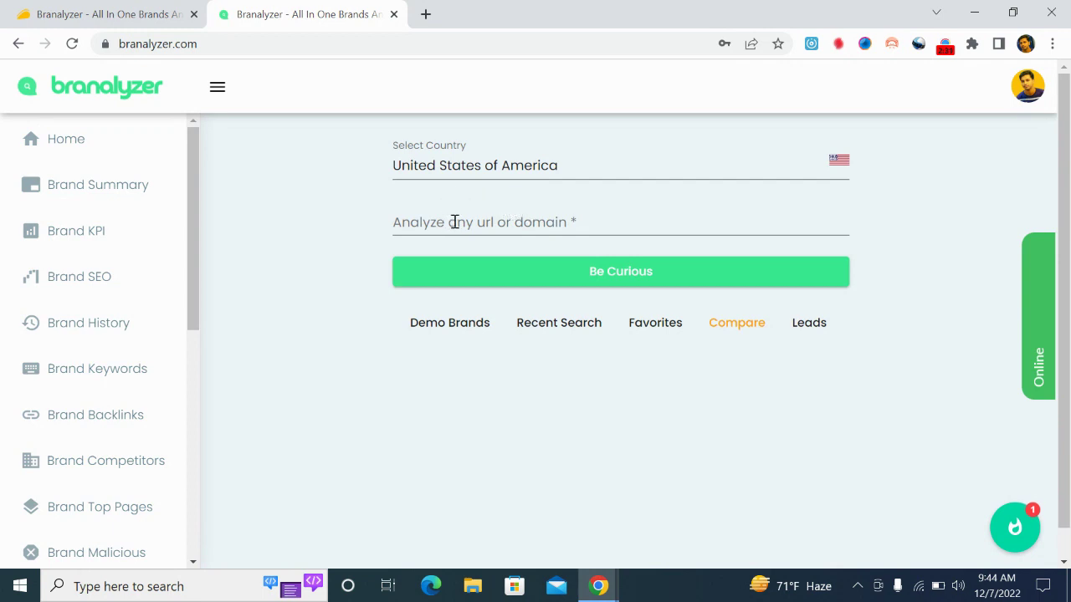
{"action": "left_click", "coordinate": [545, 224]}
{"action": "right_click", "coordinate": [445, 223]}
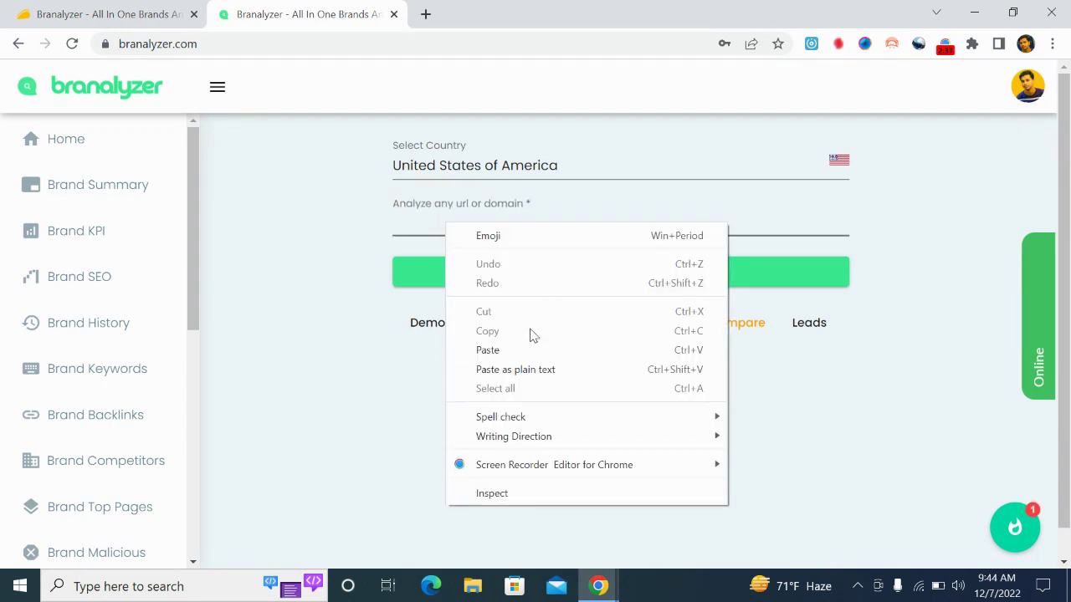
{"action": "left_click", "coordinate": [488, 349]}
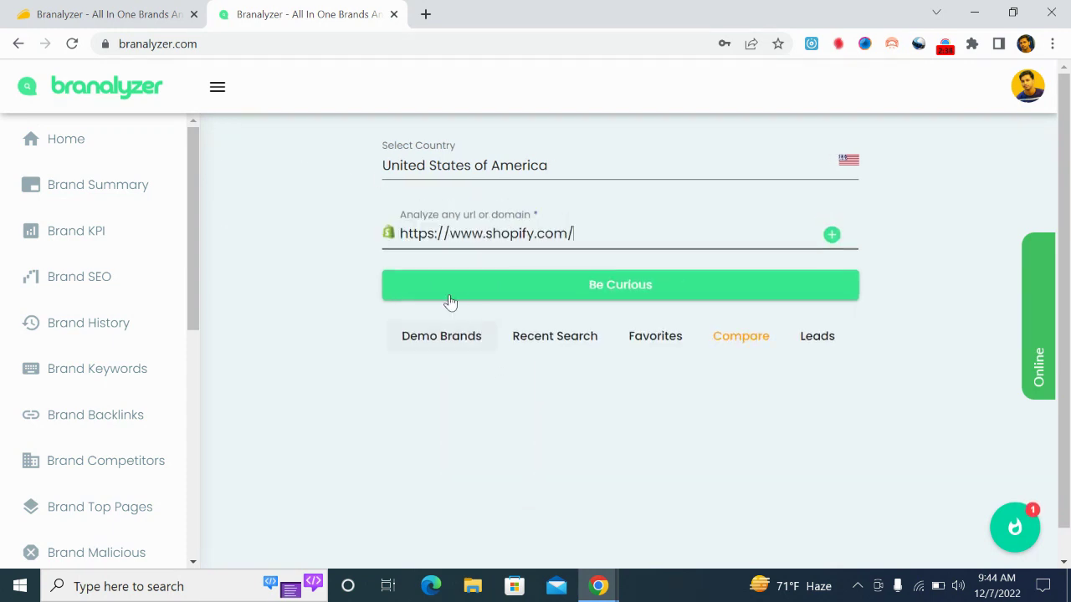
{"action": "left_click", "coordinate": [606, 296]}
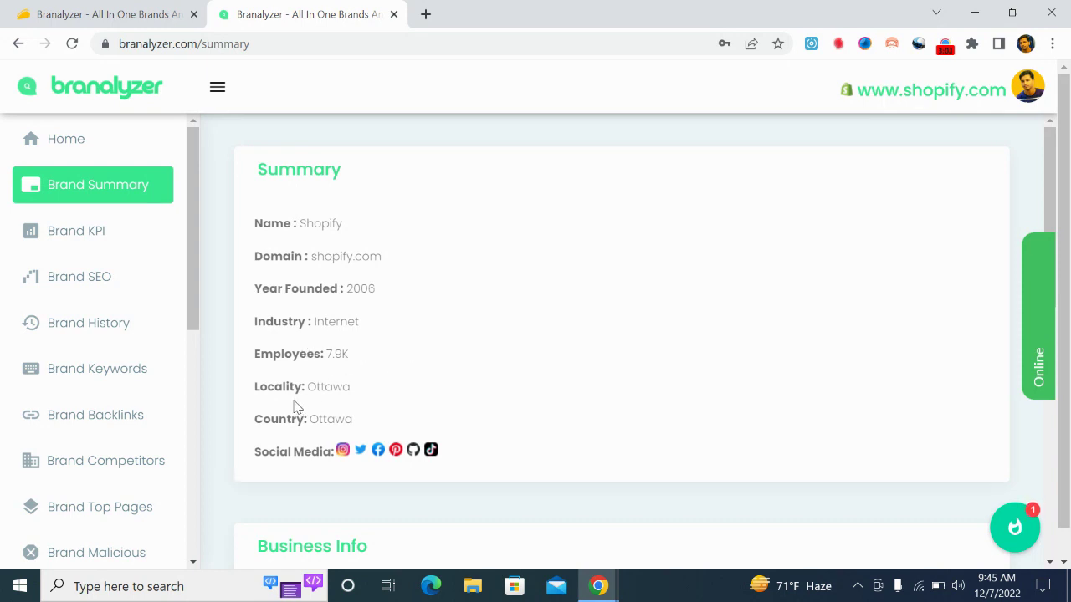
Examine Shopify's company summary, including its founding year, industry, employees, location and social media links
{"action": "scroll", "coordinate": [359, 399], "scroll_direction": "down", "scroll_amount": 1}
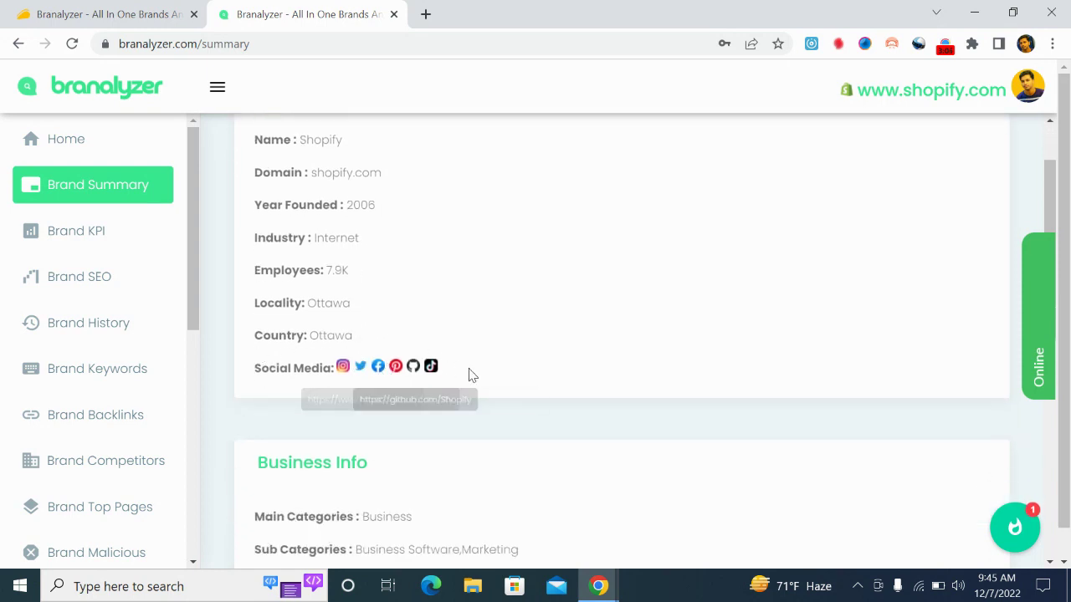
{"action": "scroll", "coordinate": [407, 290], "scroll_direction": "up", "scroll_amount": 1}
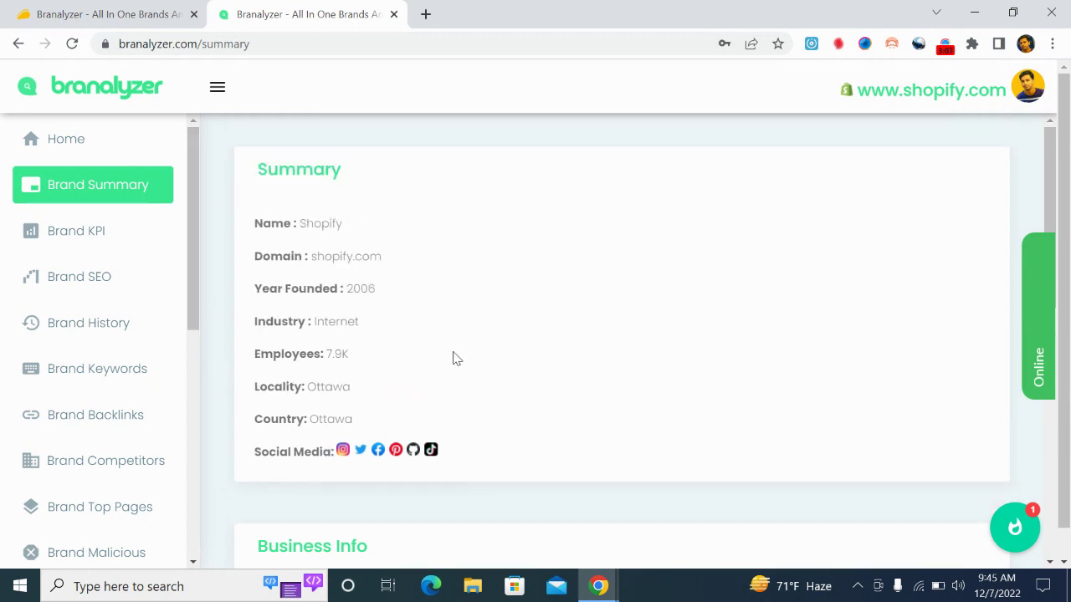
{"action": "scroll", "coordinate": [454, 359], "scroll_direction": "down", "scroll_amount": 1}
{"action": "scroll", "coordinate": [507, 285], "scroll_direction": "down", "scroll_amount": 3}
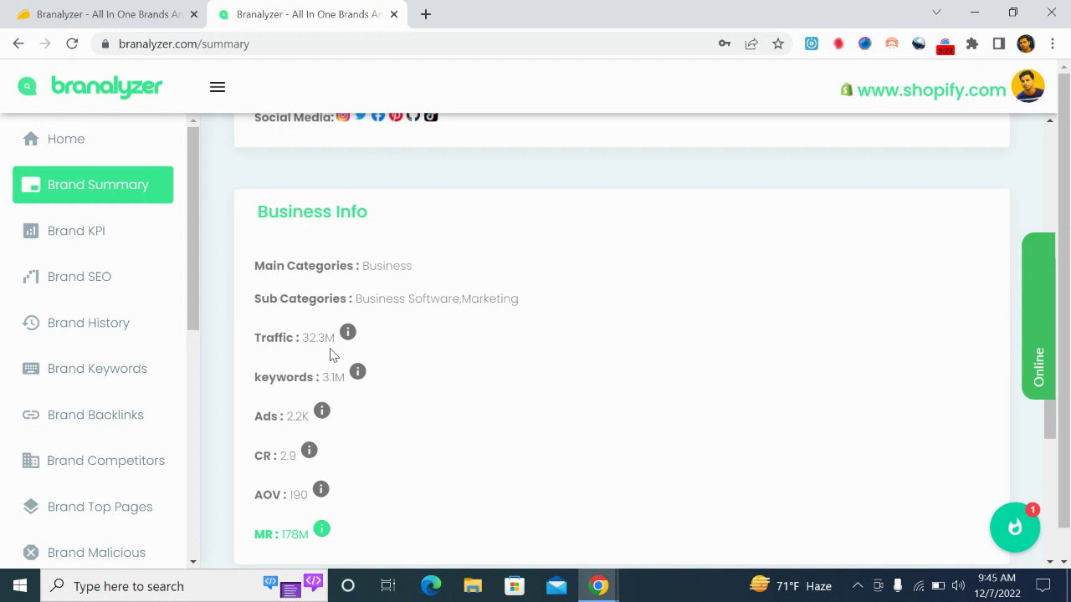
Examine the Business Info metrics with the Traffic, Ads, CR and AOV explanations, plus the SaaS Info section
{"action": "mouse_move", "coordinate": [351, 335]}
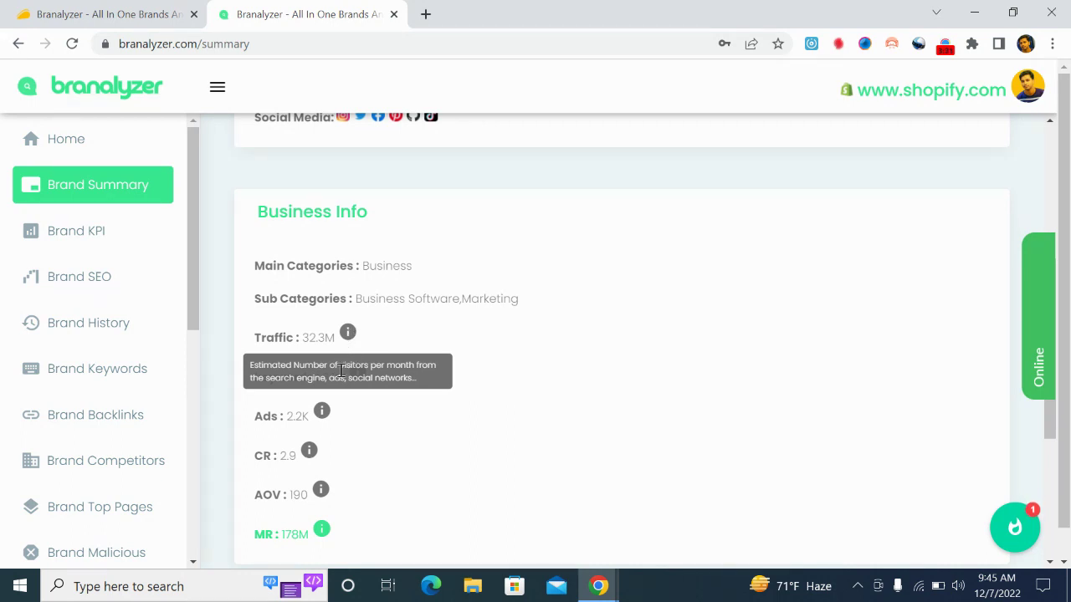
{"action": "scroll", "coordinate": [455, 358], "scroll_direction": "down", "scroll_amount": 1}
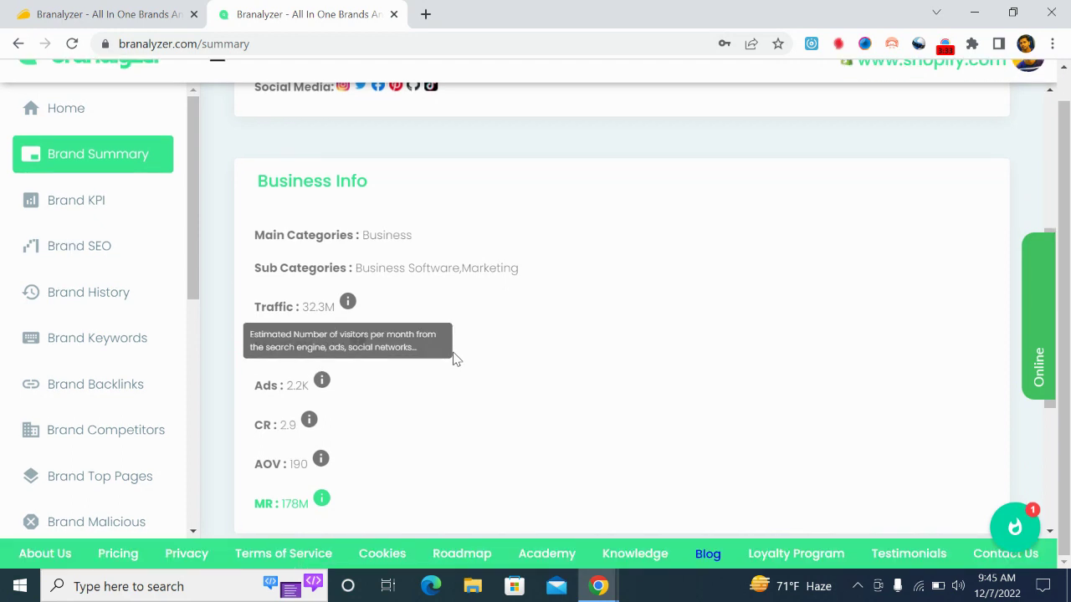
{"action": "scroll", "coordinate": [388, 296], "scroll_direction": "down", "scroll_amount": 2}
{"action": "scroll", "coordinate": [366, 218], "scroll_direction": "up", "scroll_amount": 1}
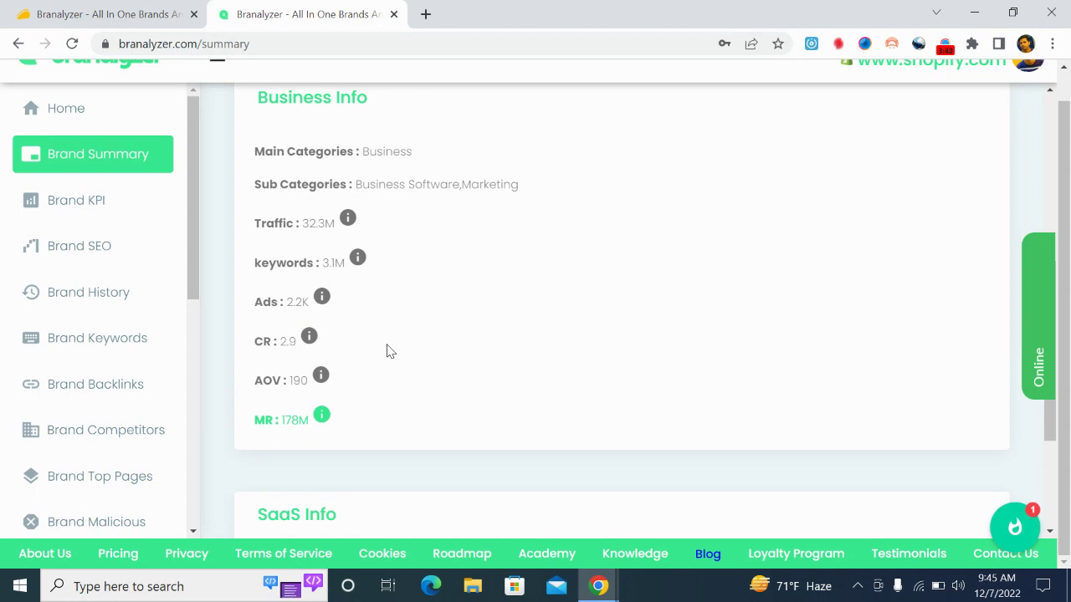
{"action": "mouse_move", "coordinate": [321, 295]}
{"action": "mouse_move", "coordinate": [308, 336]}
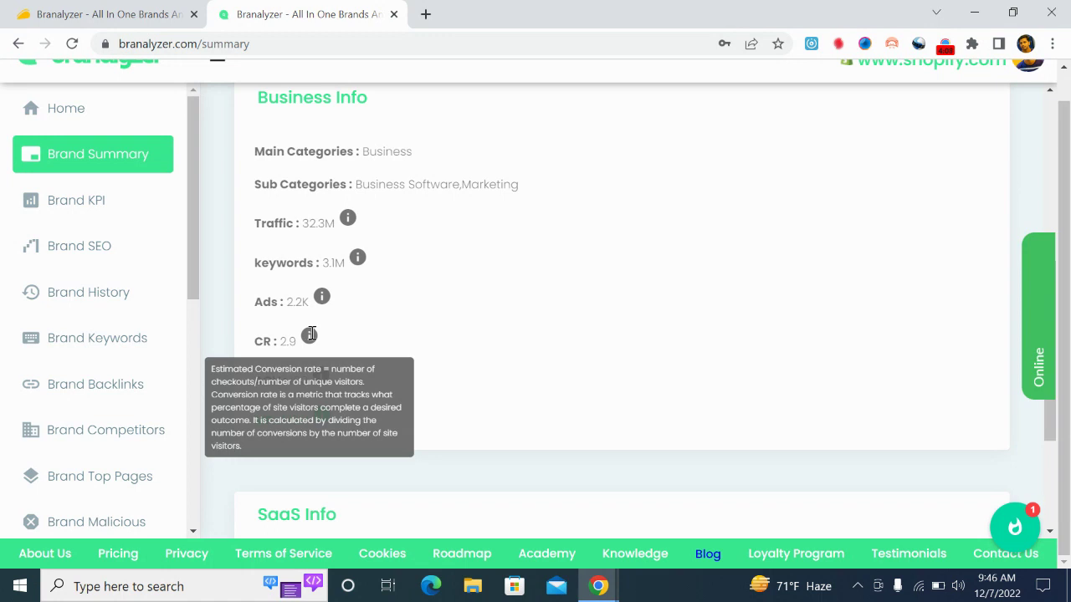
{"action": "scroll", "coordinate": [308, 335], "scroll_direction": "down", "scroll_amount": 2}
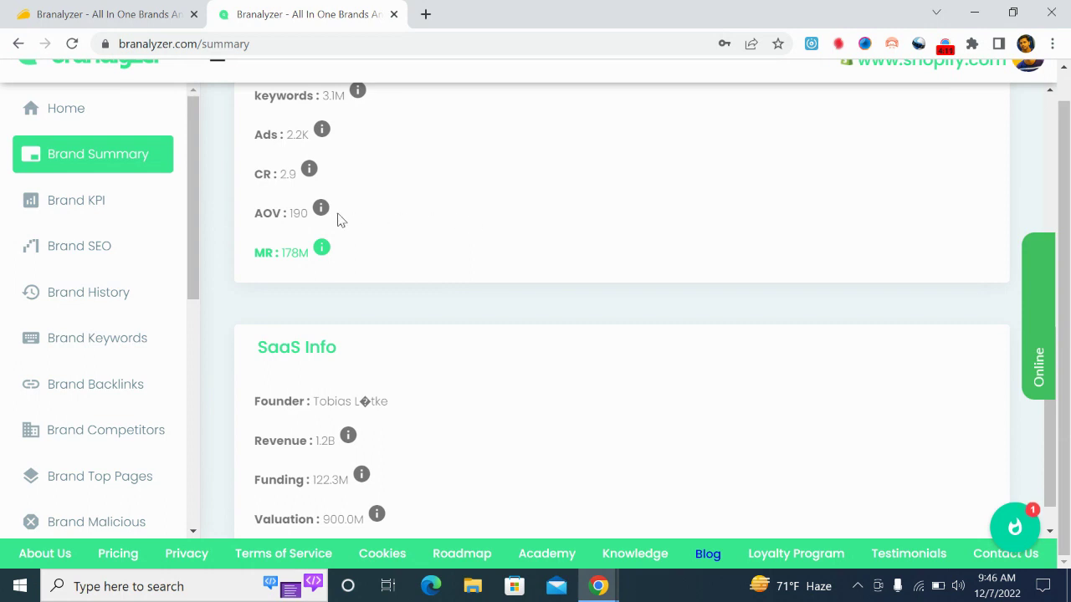
{"action": "mouse_move", "coordinate": [324, 213]}
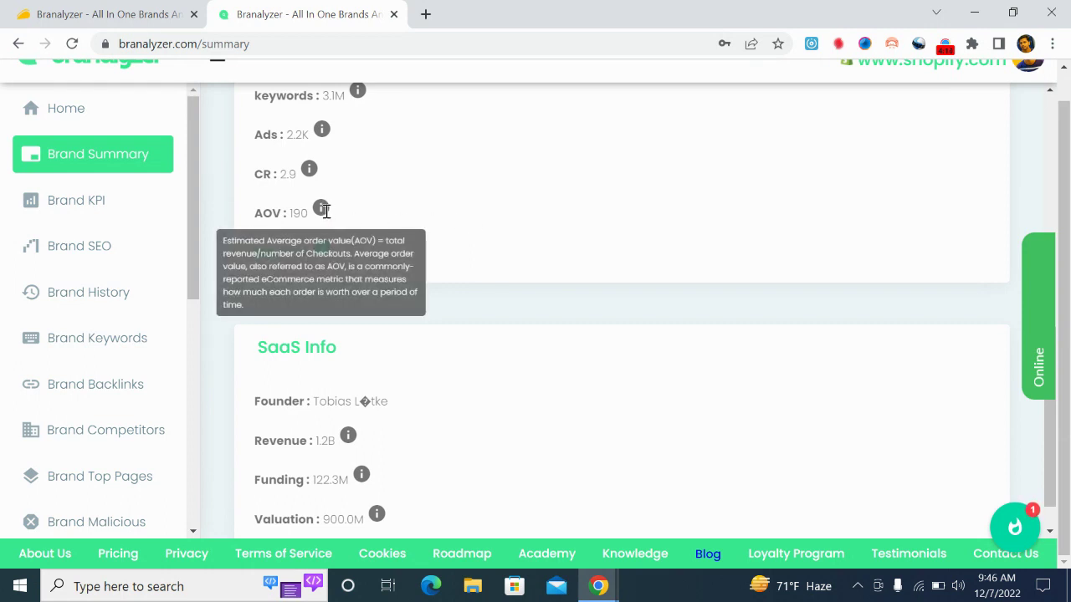
{"action": "scroll", "coordinate": [394, 214], "scroll_direction": "down", "scroll_amount": 1}
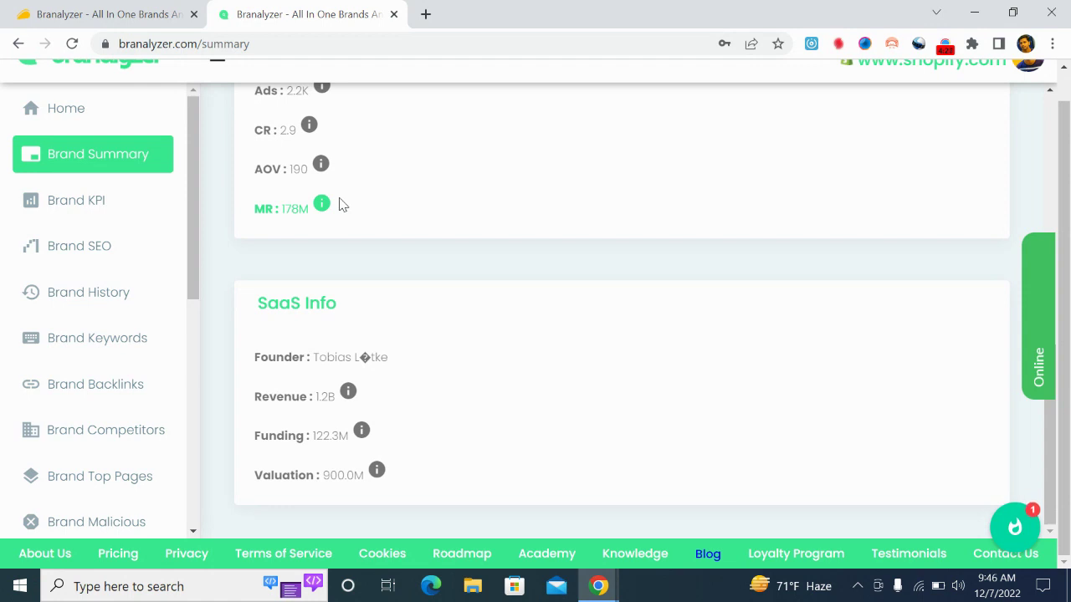
{"action": "scroll", "coordinate": [340, 204], "scroll_direction": "up", "scroll_amount": 4}
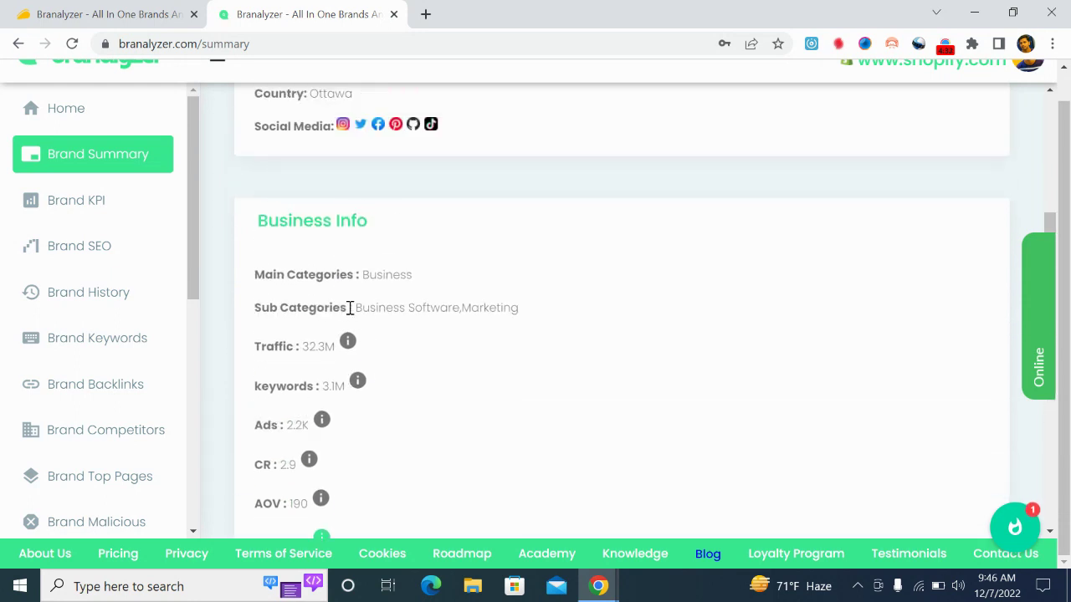
{"action": "scroll", "coordinate": [368, 298], "scroll_direction": "down", "scroll_amount": 4}
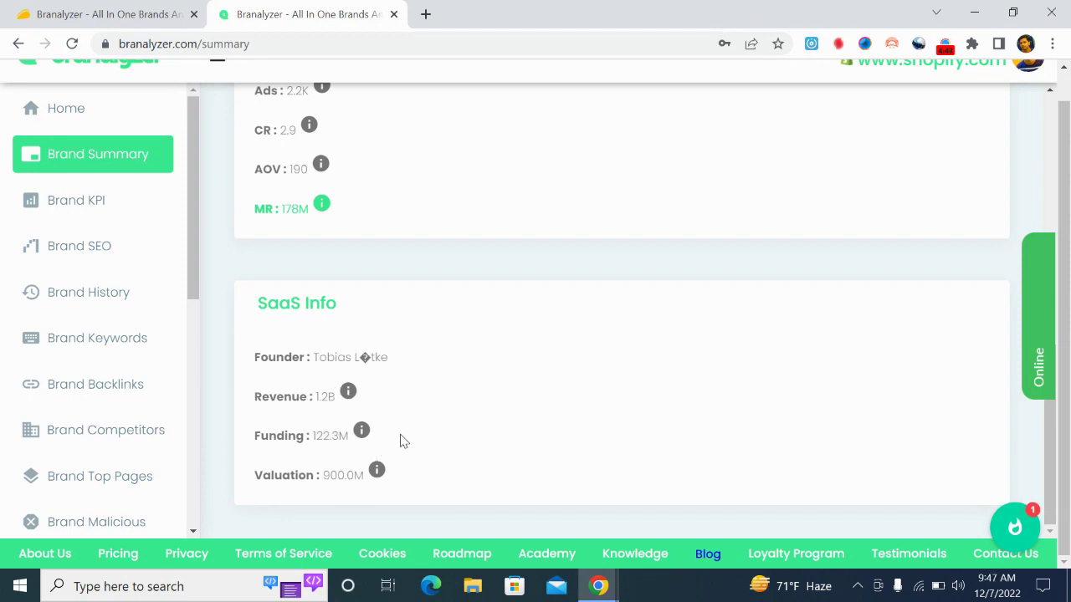
{"action": "scroll", "coordinate": [400, 440], "scroll_direction": "up", "scroll_amount": 15}
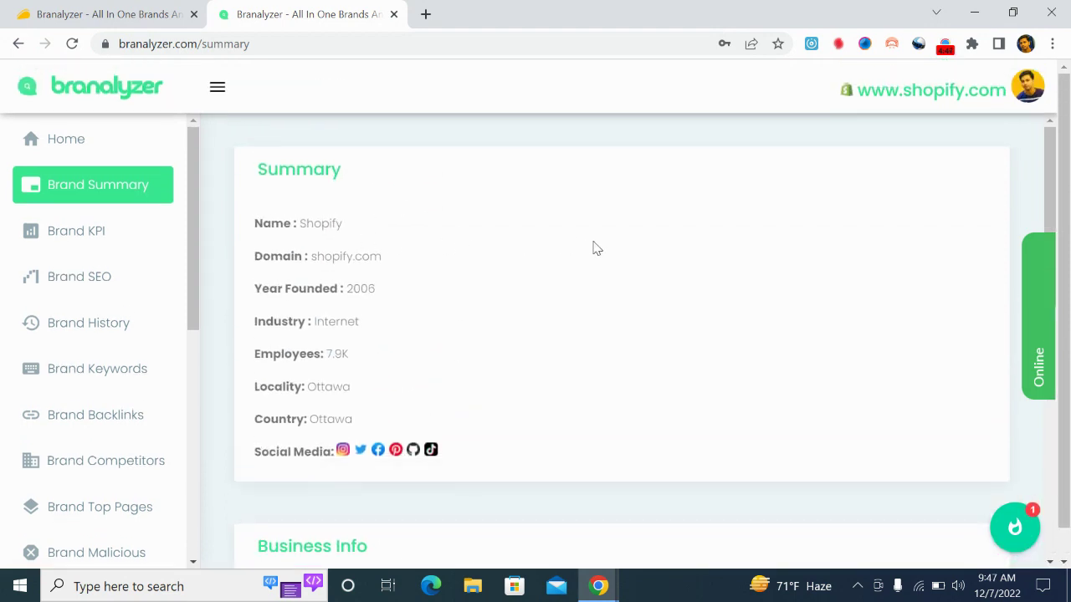
Open the Brand KPI report and examine the Traffic, AOV and CR figures, reading the Traffic and AOV explanations
{"action": "left_click", "coordinate": [86, 232]}
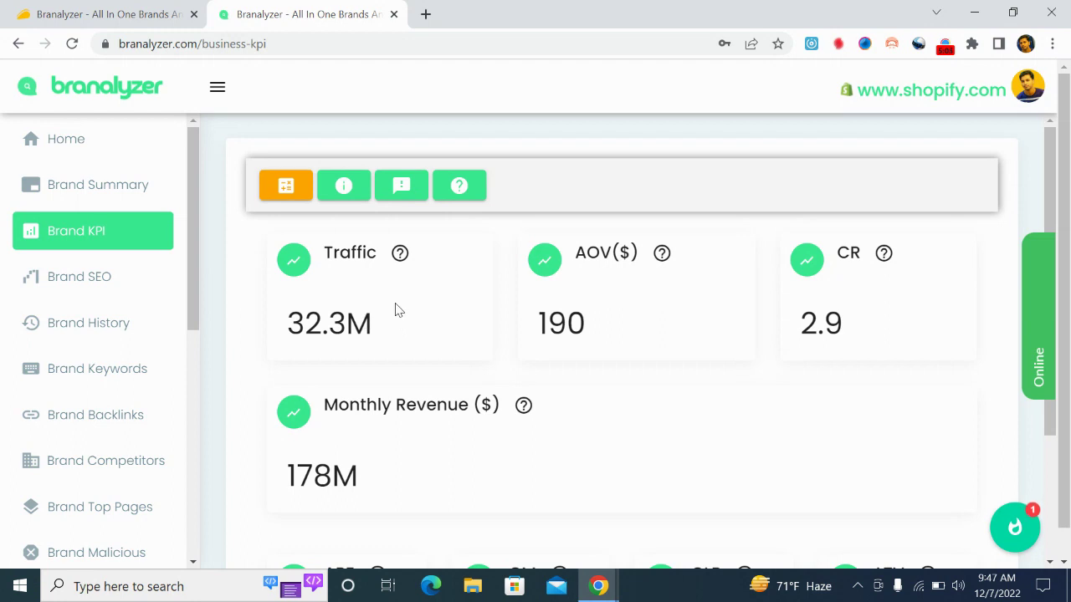
{"action": "mouse_move", "coordinate": [402, 254]}
{"action": "mouse_move", "coordinate": [660, 262]}
{"action": "scroll", "coordinate": [589, 293], "scroll_direction": "down", "scroll_amount": 1}
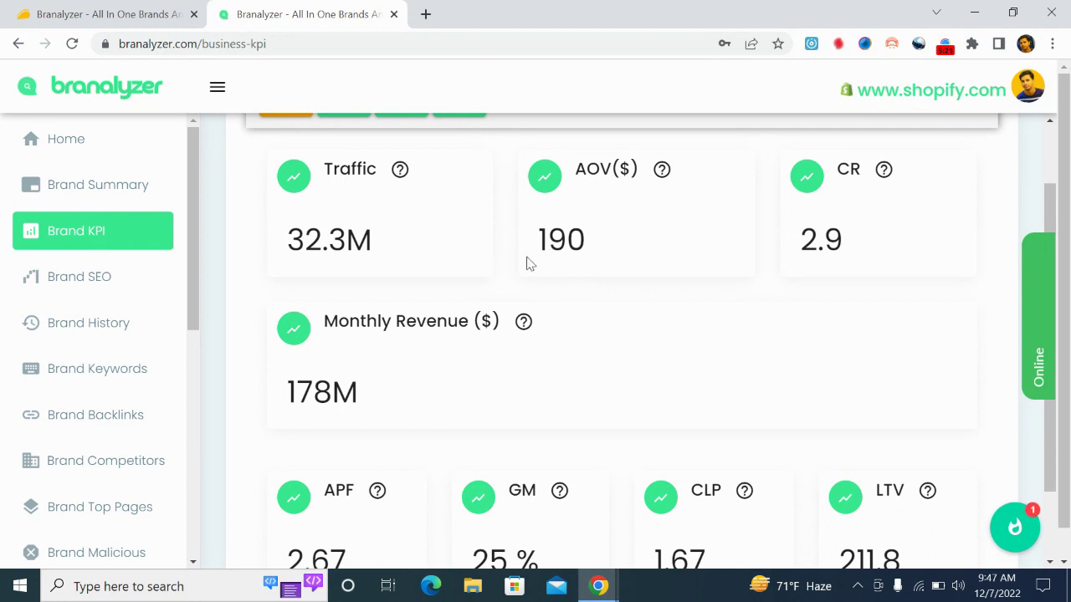
{"action": "scroll", "coordinate": [586, 276], "scroll_direction": "up", "scroll_amount": 1}
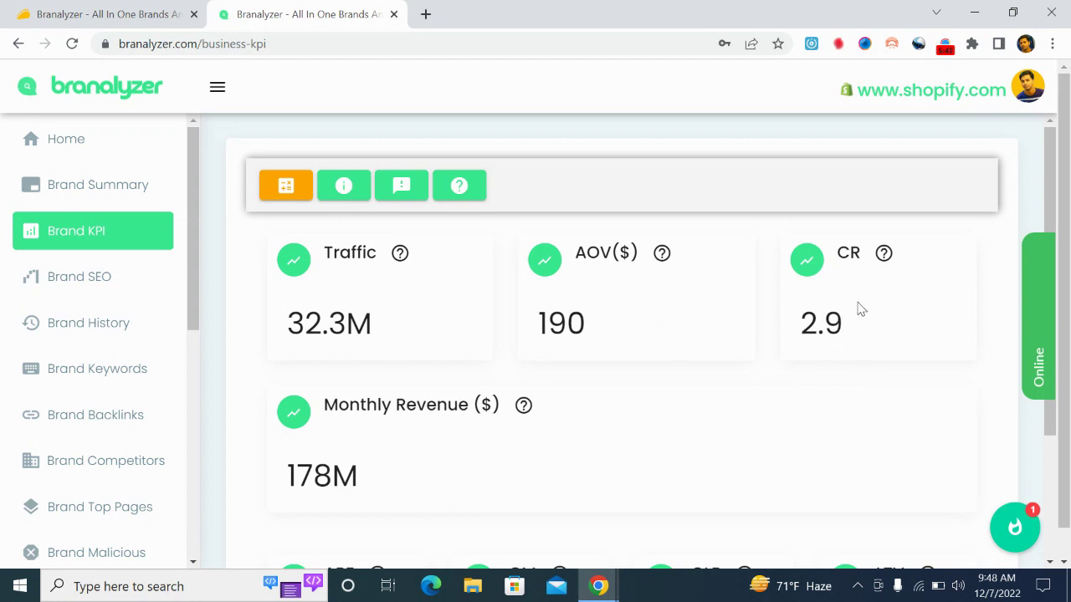
Examine the monthly revenue and read the explanations of the APF, GM, CLP and LTV metrics
{"action": "scroll", "coordinate": [824, 325], "scroll_direction": "down", "scroll_amount": 2}
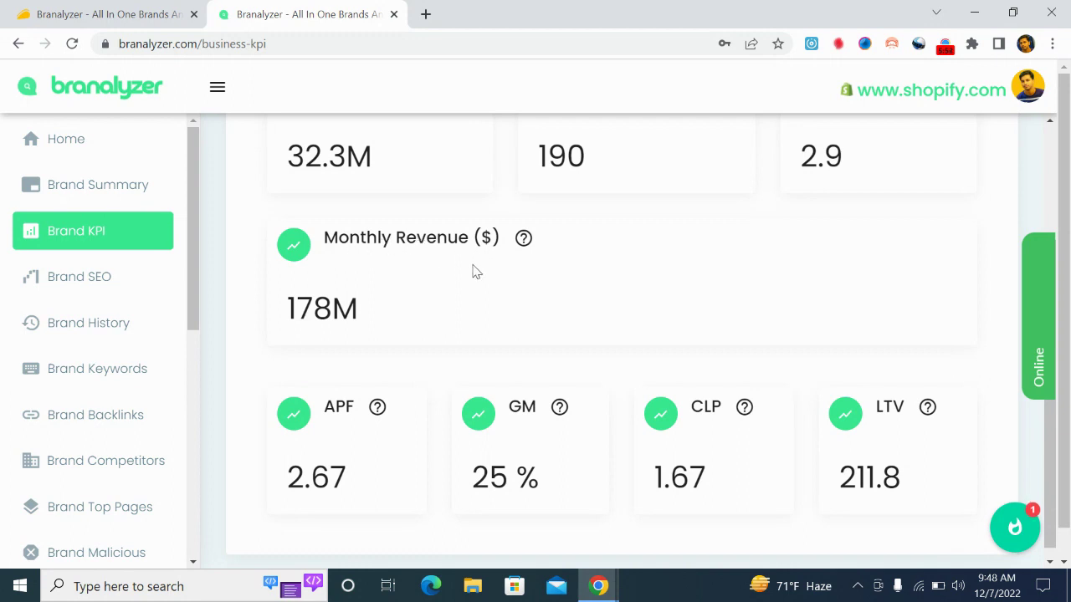
{"action": "scroll", "coordinate": [418, 312], "scroll_direction": "down", "scroll_amount": 1}
{"action": "mouse_move", "coordinate": [374, 402]}
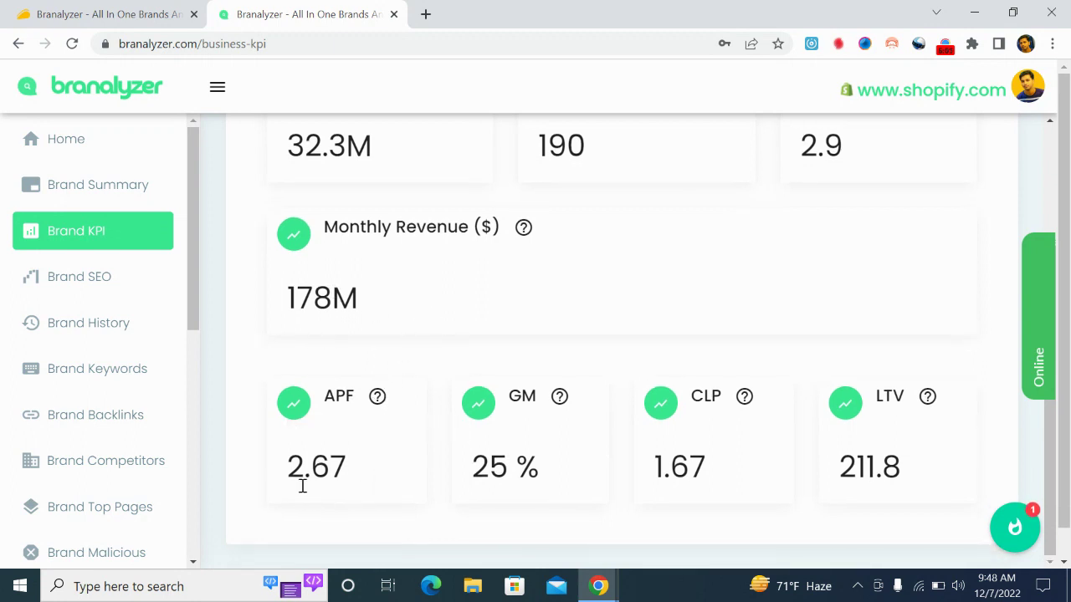
{"action": "mouse_move", "coordinate": [559, 397]}
{"action": "mouse_move", "coordinate": [743, 402]}
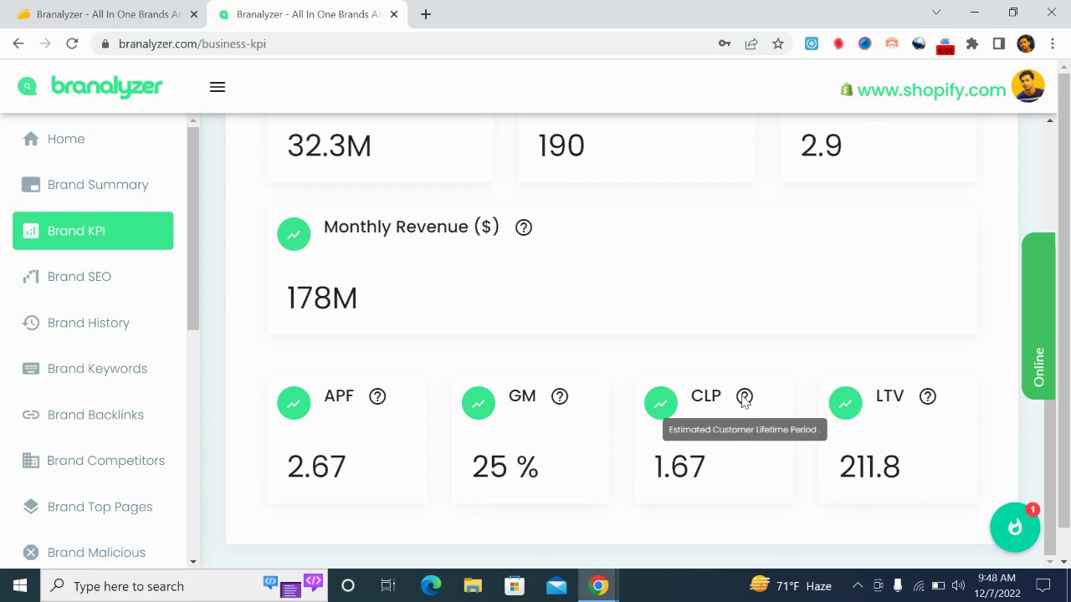
{"action": "mouse_move", "coordinate": [935, 409]}
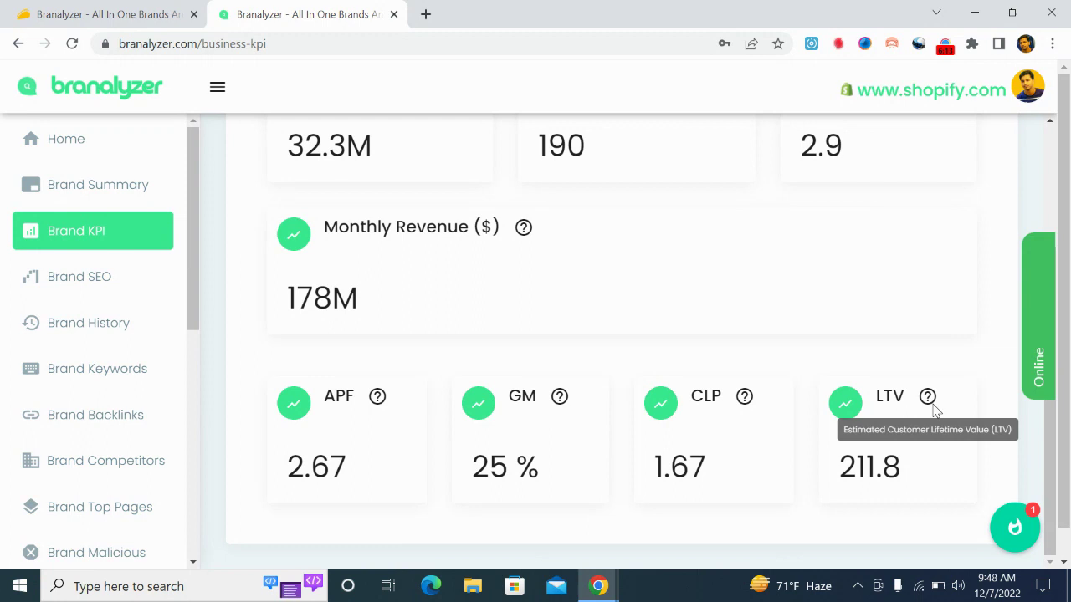
{"action": "scroll", "coordinate": [619, 312], "scroll_direction": "up", "scroll_amount": 1}
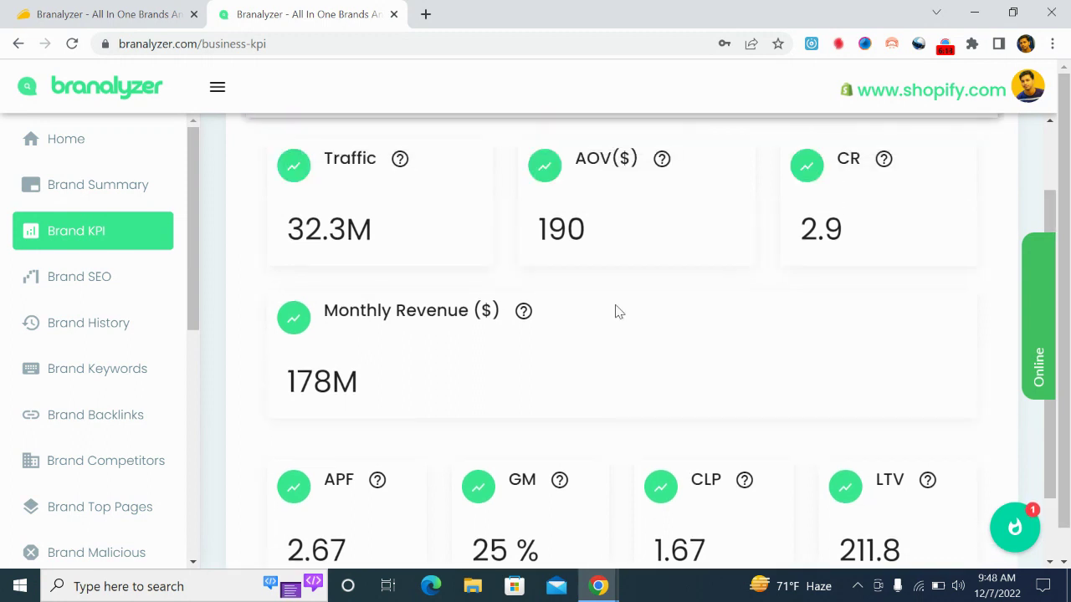
{"action": "scroll", "coordinate": [340, 282], "scroll_direction": "up", "scroll_amount": 1}
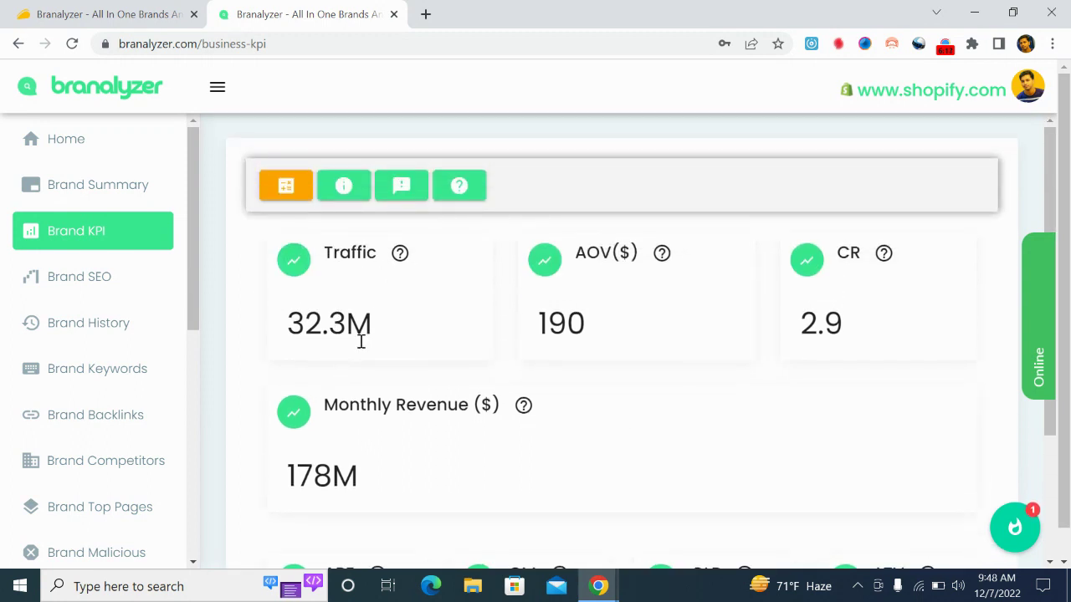
Open the Branalyzer Database Information page from the KPI report and read about its data sources
{"action": "left_click", "coordinate": [349, 184]}
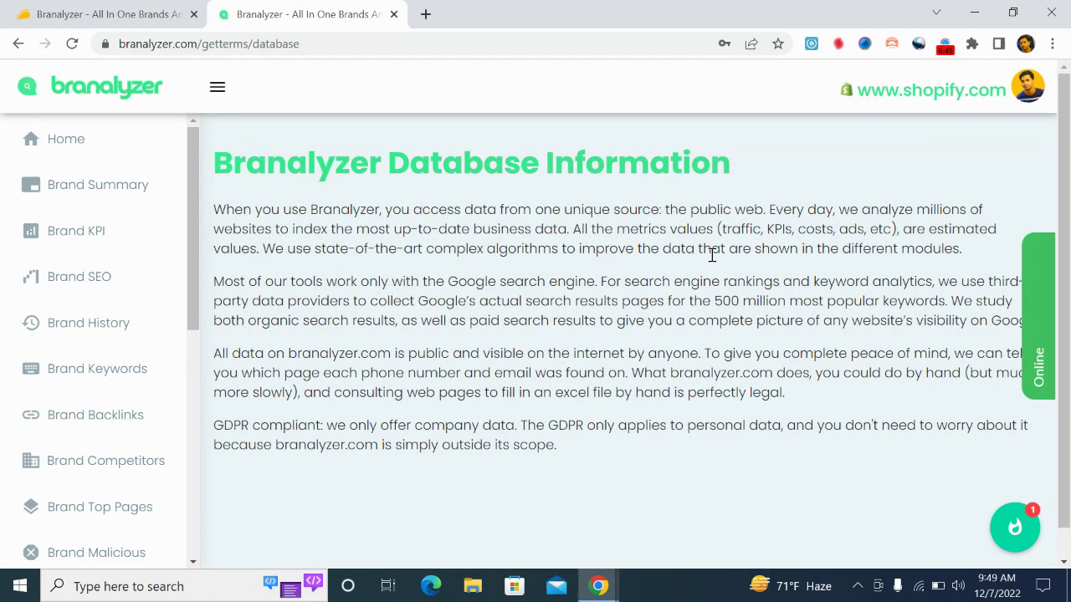
{"action": "scroll", "coordinate": [916, 253], "scroll_direction": "down", "scroll_amount": 1}
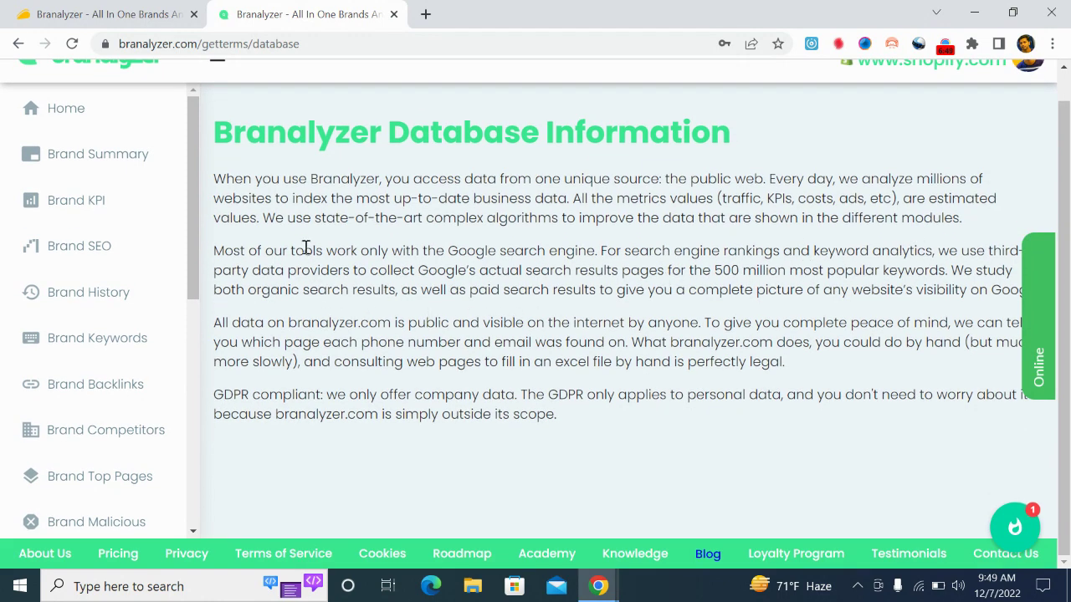
{"action": "scroll", "coordinate": [481, 243], "scroll_direction": "up", "scroll_amount": 1}
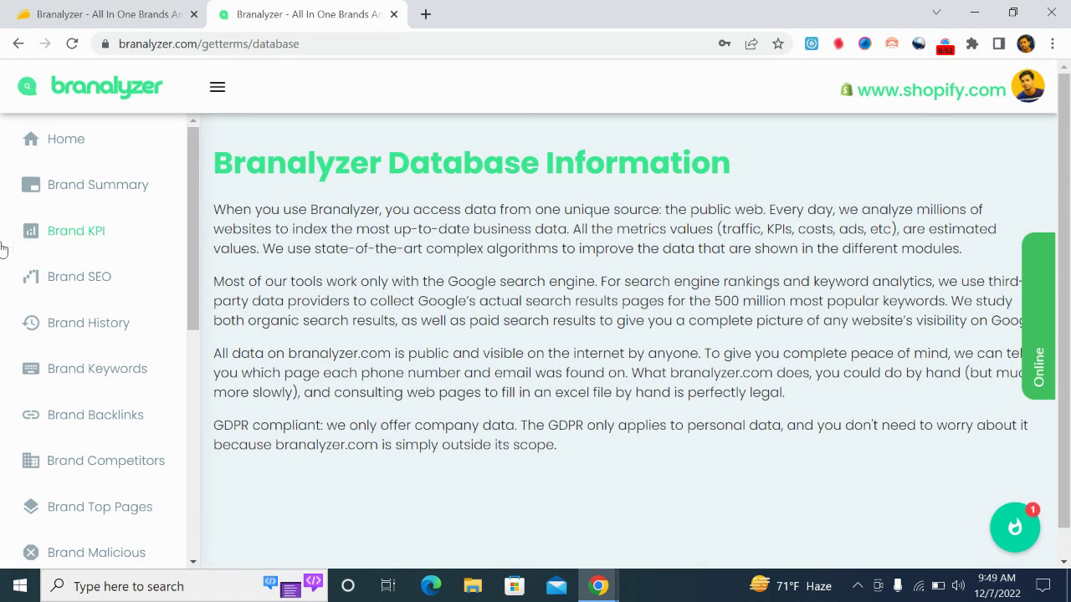
Open the Brand SEO report and read the explanations of the MOZ DA, PA and Rank metrics
{"action": "left_click", "coordinate": [90, 289]}
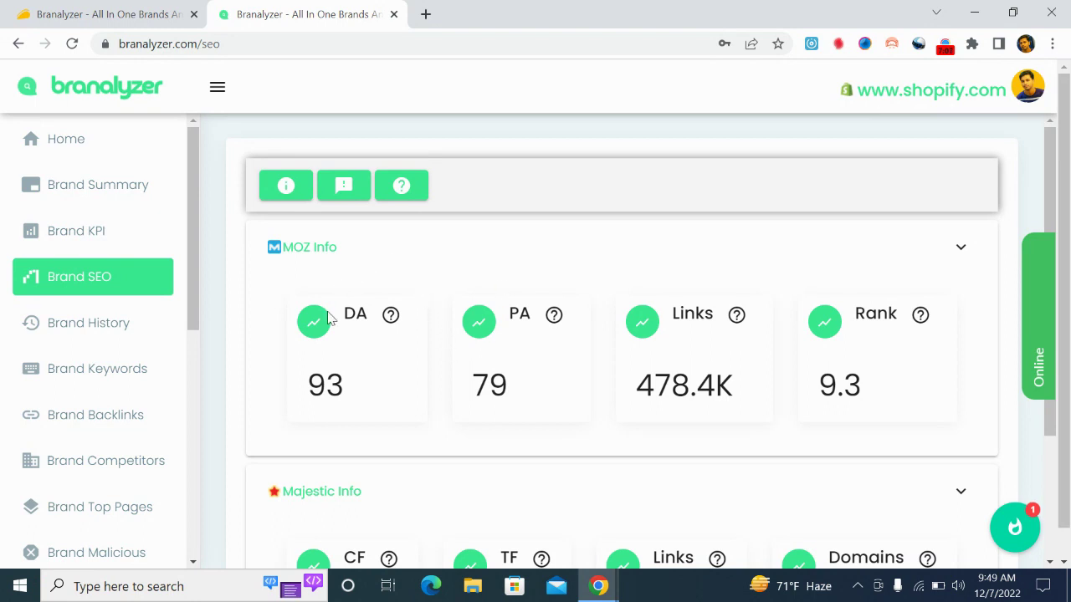
{"action": "mouse_move", "coordinate": [396, 320]}
{"action": "mouse_move", "coordinate": [554, 317]}
{"action": "mouse_move", "coordinate": [921, 321]}
Examine the Majestic Info metrics in the SEO report, reading the CF, TF and Domains explanations
{"action": "scroll", "coordinate": [858, 367], "scroll_direction": "down", "scroll_amount": 1}
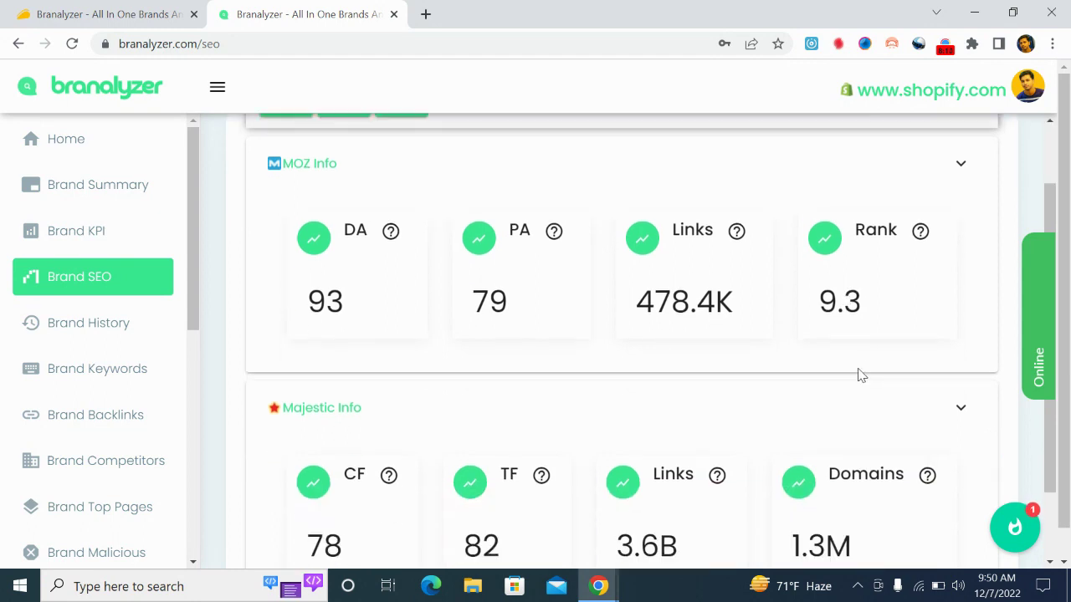
{"action": "scroll", "coordinate": [837, 357], "scroll_direction": "down", "scroll_amount": 1}
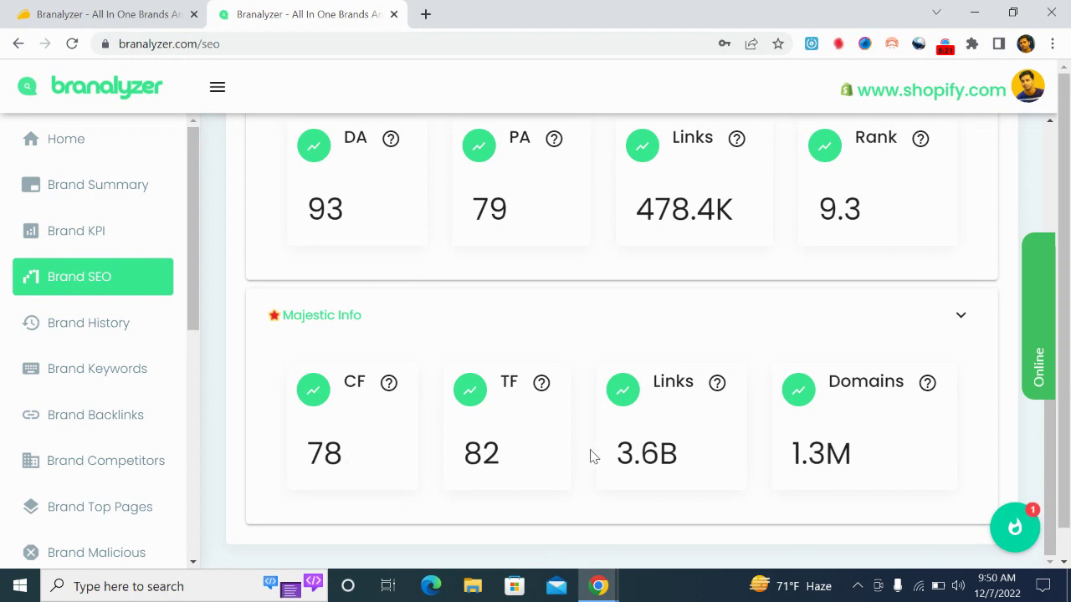
{"action": "mouse_move", "coordinate": [391, 390]}
{"action": "mouse_move", "coordinate": [543, 395]}
{"action": "mouse_move", "coordinate": [929, 386]}
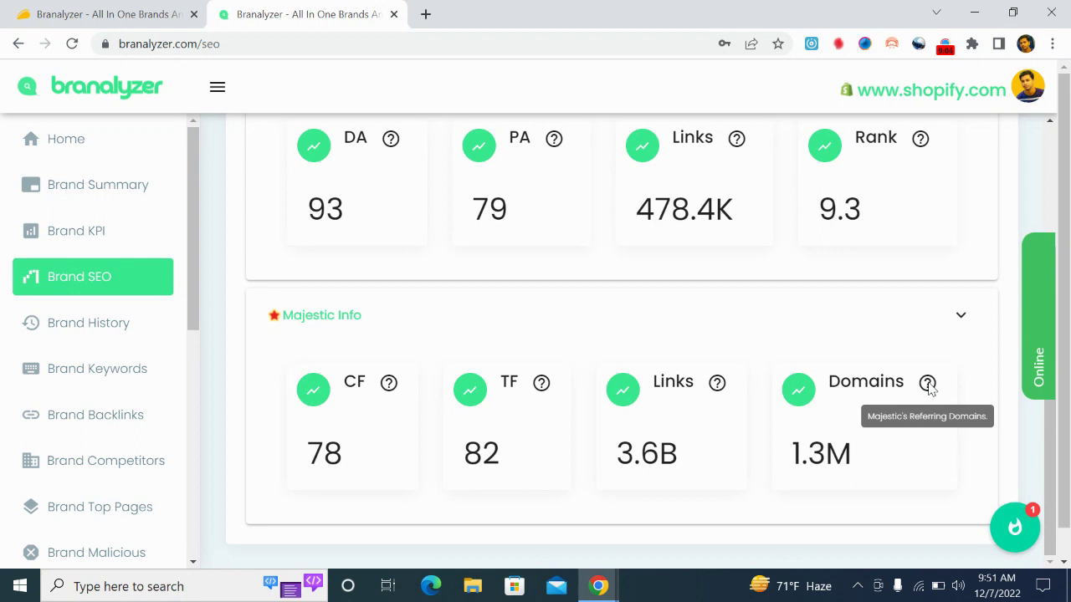
{"action": "scroll", "coordinate": [583, 373], "scroll_direction": "down", "scroll_amount": 1}
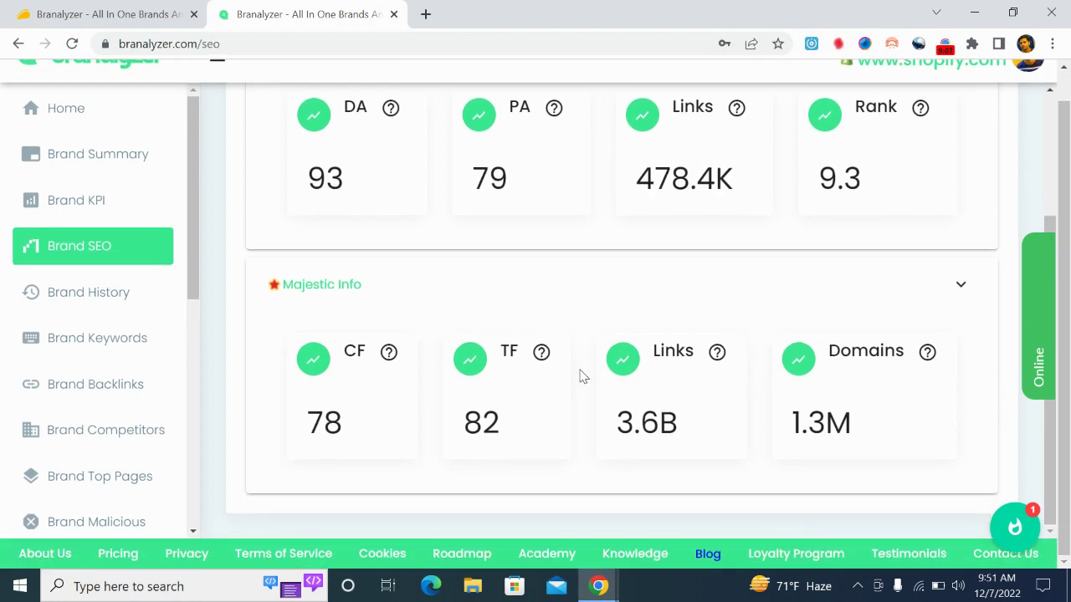
{"action": "scroll", "coordinate": [583, 374], "scroll_direction": "up", "scroll_amount": 2}
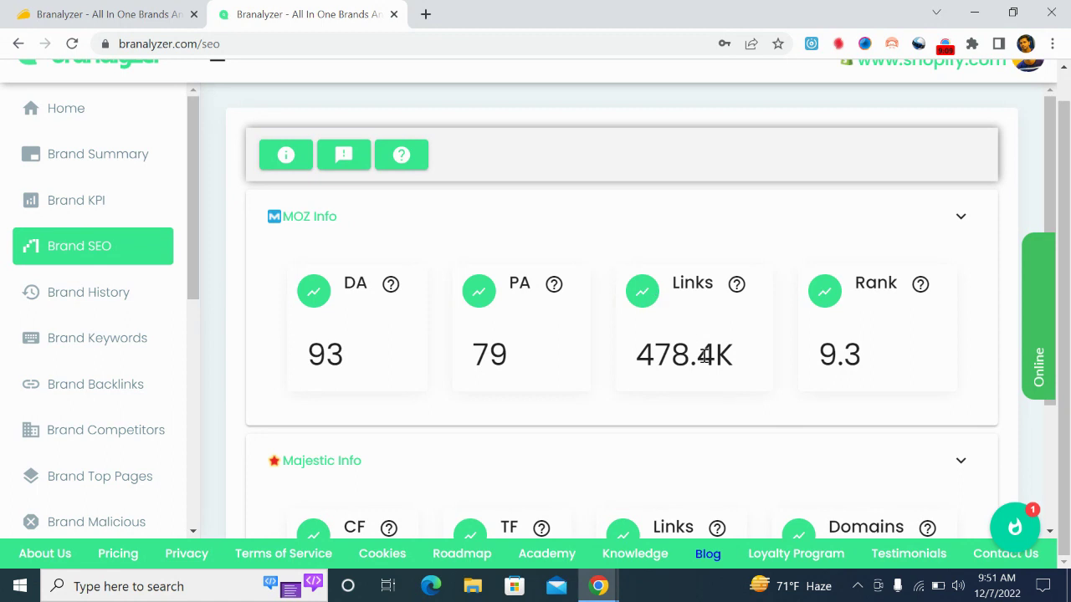
Open the Brand History report and examine the traffic line in the Domain History Data chart
{"action": "scroll", "coordinate": [715, 344], "scroll_direction": "down", "scroll_amount": 3}
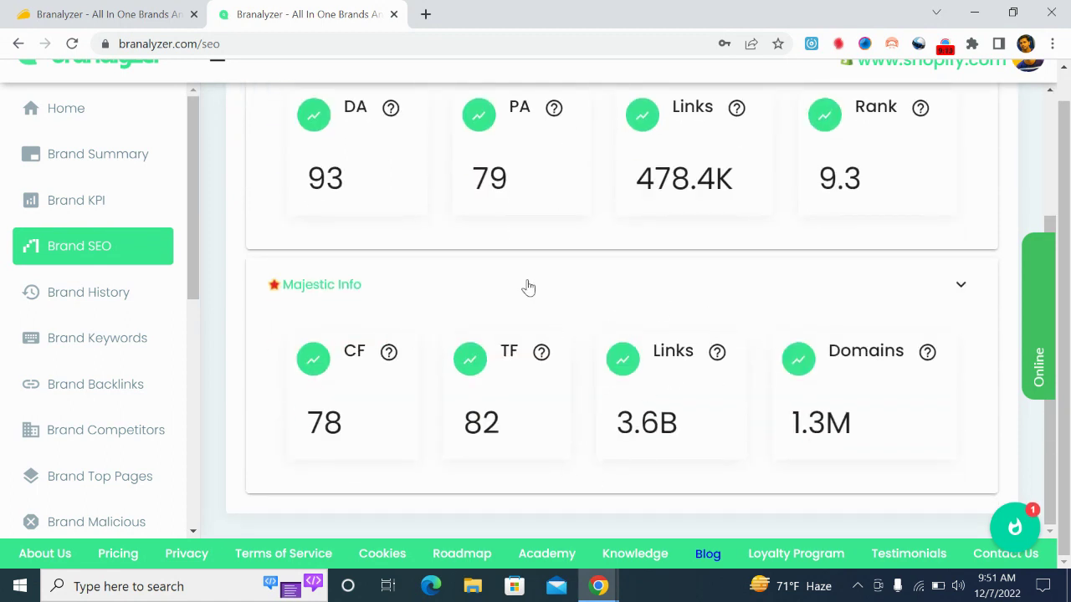
{"action": "scroll", "coordinate": [120, 253], "scroll_direction": "down", "scroll_amount": 1}
{"action": "scroll", "coordinate": [120, 253], "scroll_direction": "down", "scroll_amount": 3}
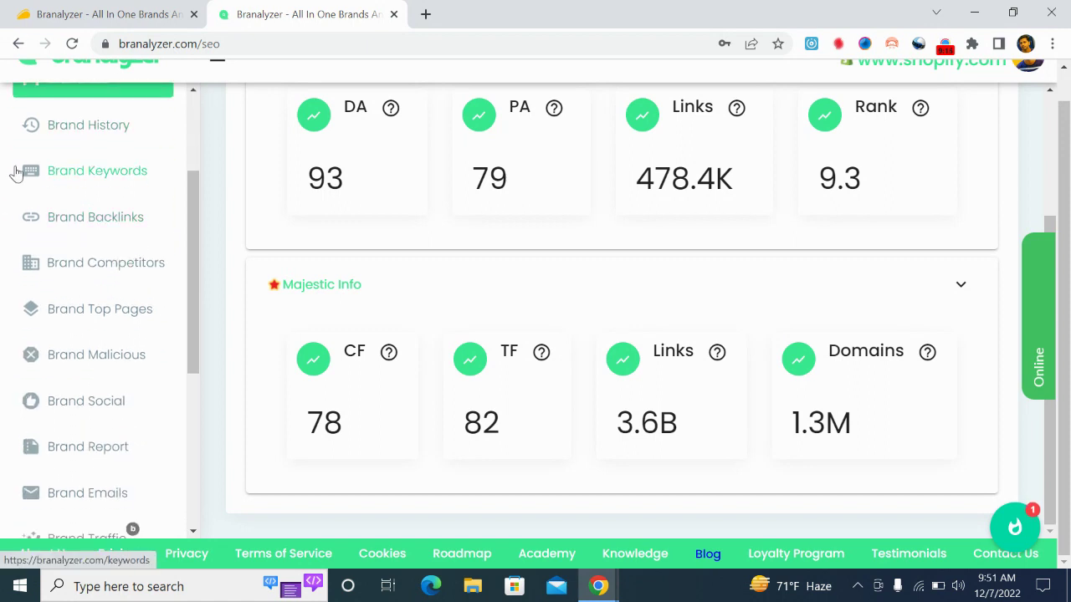
{"action": "left_click", "coordinate": [99, 136]}
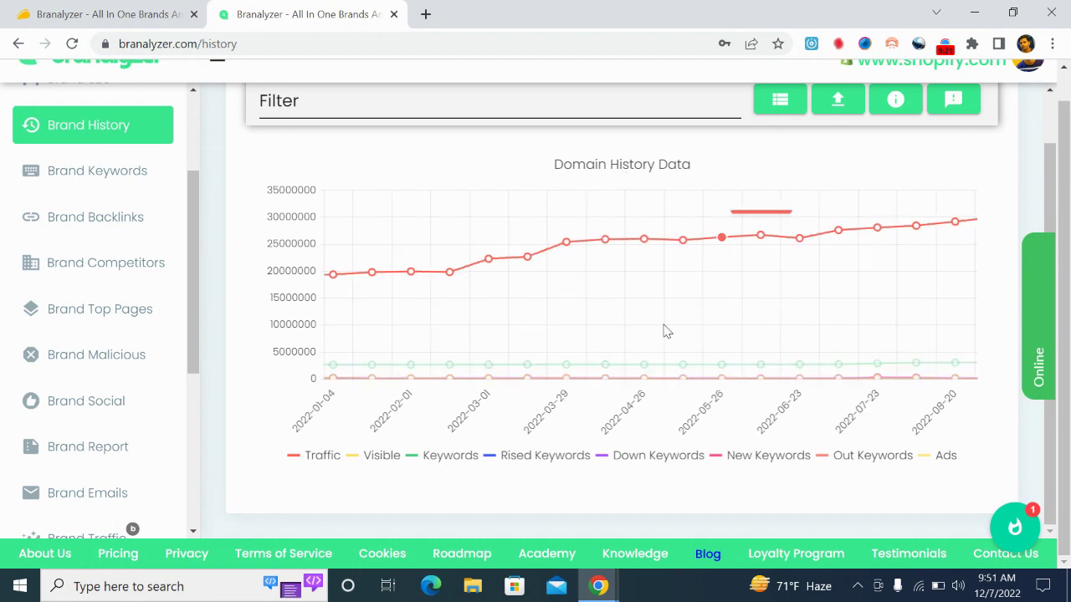
{"action": "mouse_move", "coordinate": [336, 284]}
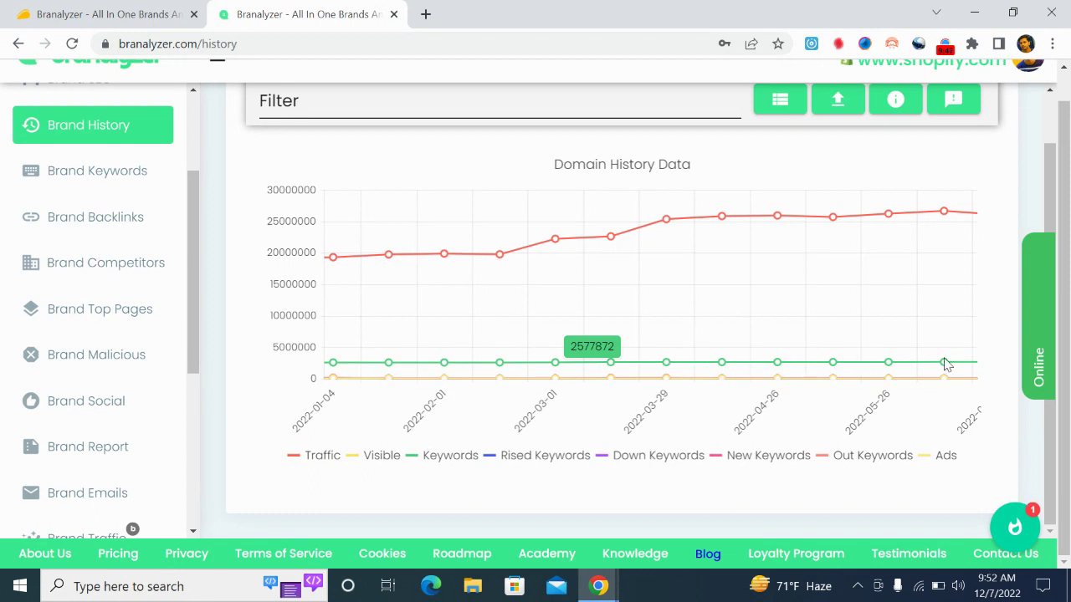
Hide the Rised Keywords, Down Keywords and New Keywords series in the Domain History Data chart and zoom in on the remaining lines
{"action": "left_click", "coordinate": [519, 461]}
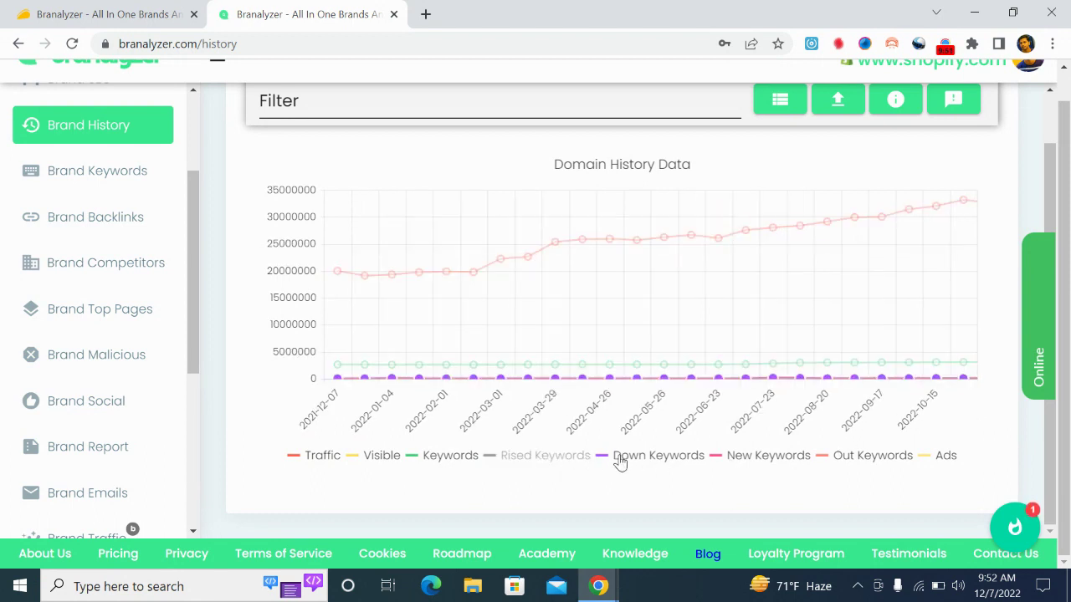
{"action": "left_click", "coordinate": [649, 461]}
{"action": "left_click", "coordinate": [728, 463]}
{"action": "scroll", "coordinate": [504, 248], "scroll_direction": "up", "scroll_amount": 2}
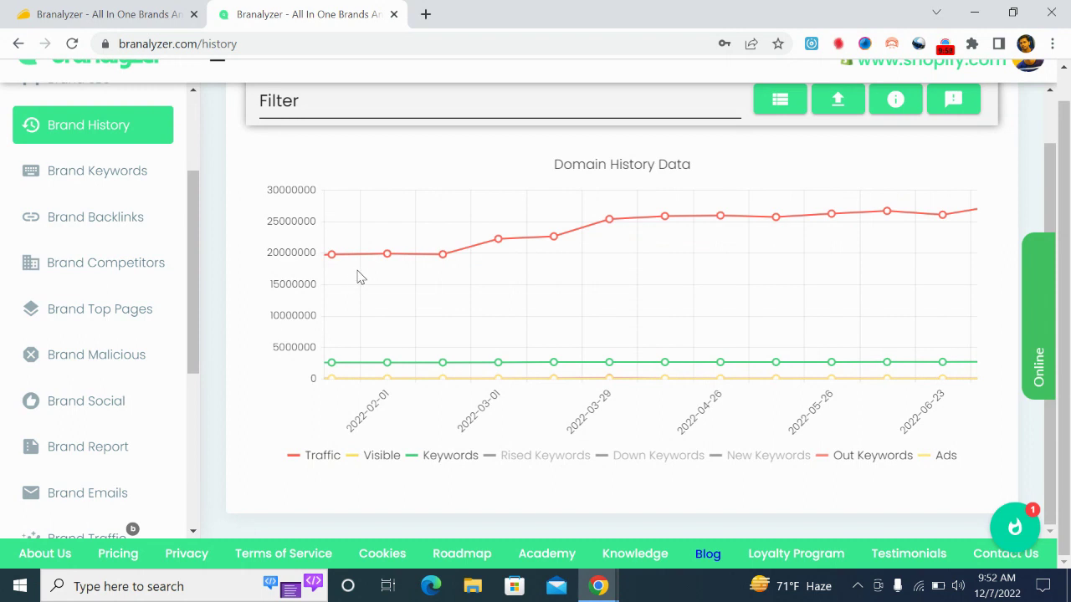
Open the Brand Keywords report and review the organic keywords with their positions, traffic, CPC and URLs
{"action": "scroll", "coordinate": [130, 326], "scroll_direction": "up", "scroll_amount": 3}
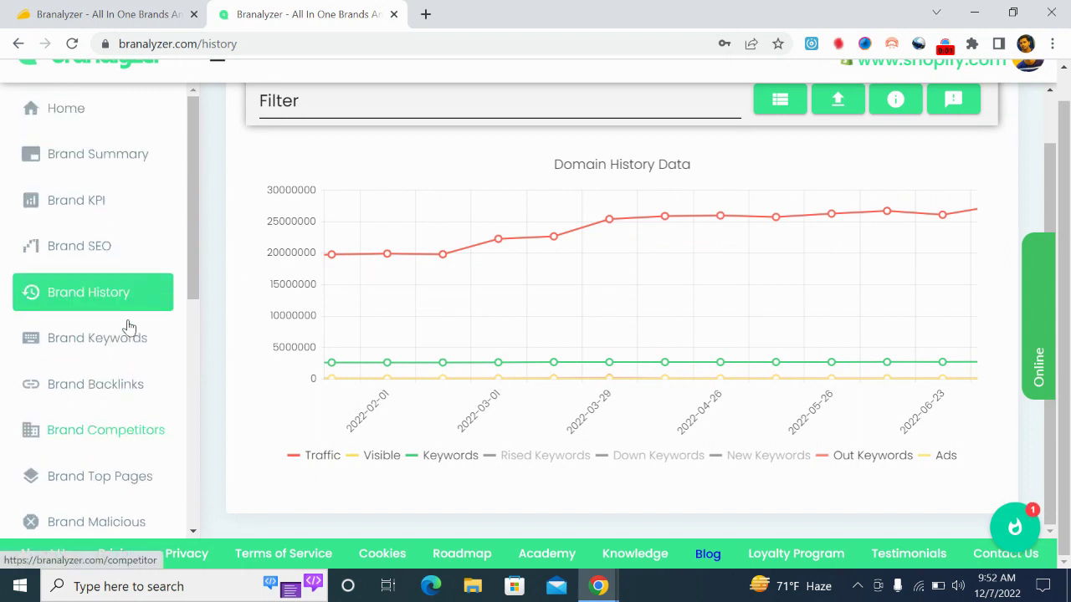
{"action": "left_click", "coordinate": [115, 349]}
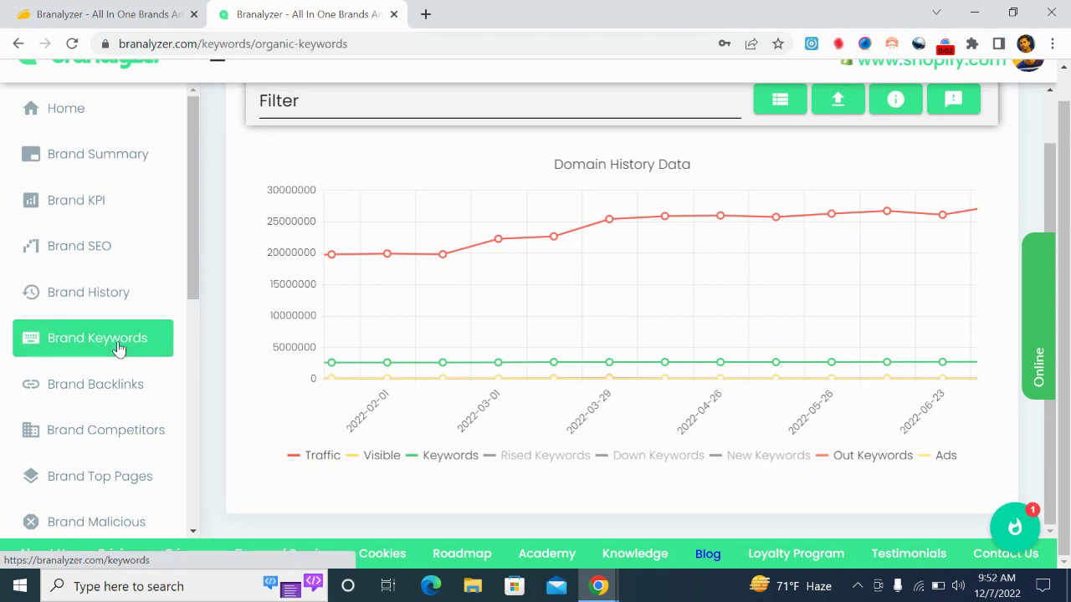
{"action": "scroll", "coordinate": [416, 252], "scroll_direction": "up", "scroll_amount": 3}
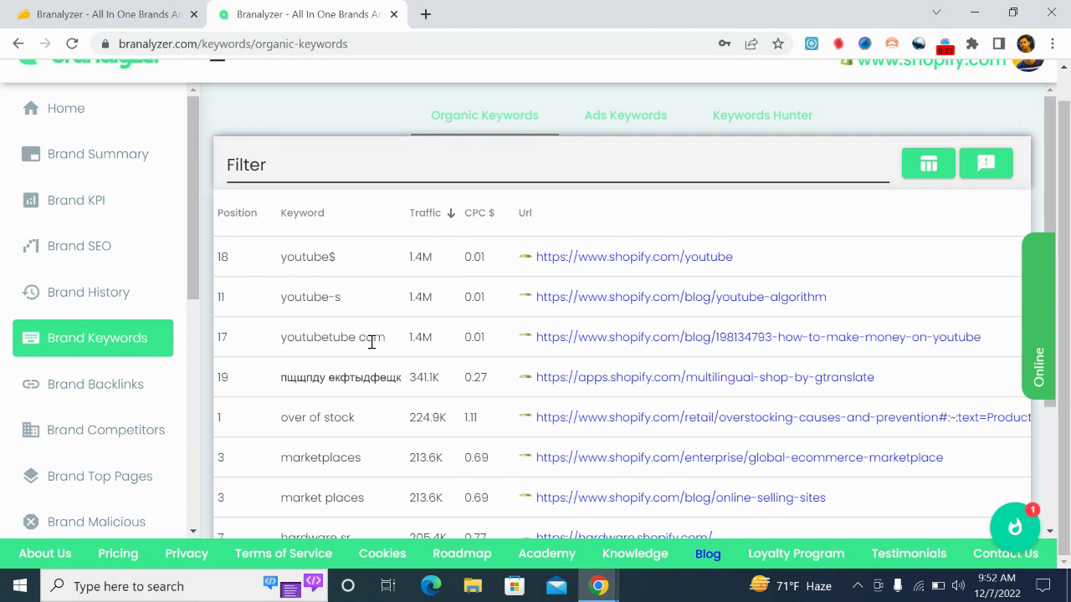
{"action": "scroll", "coordinate": [365, 341], "scroll_direction": "down", "scroll_amount": 1}
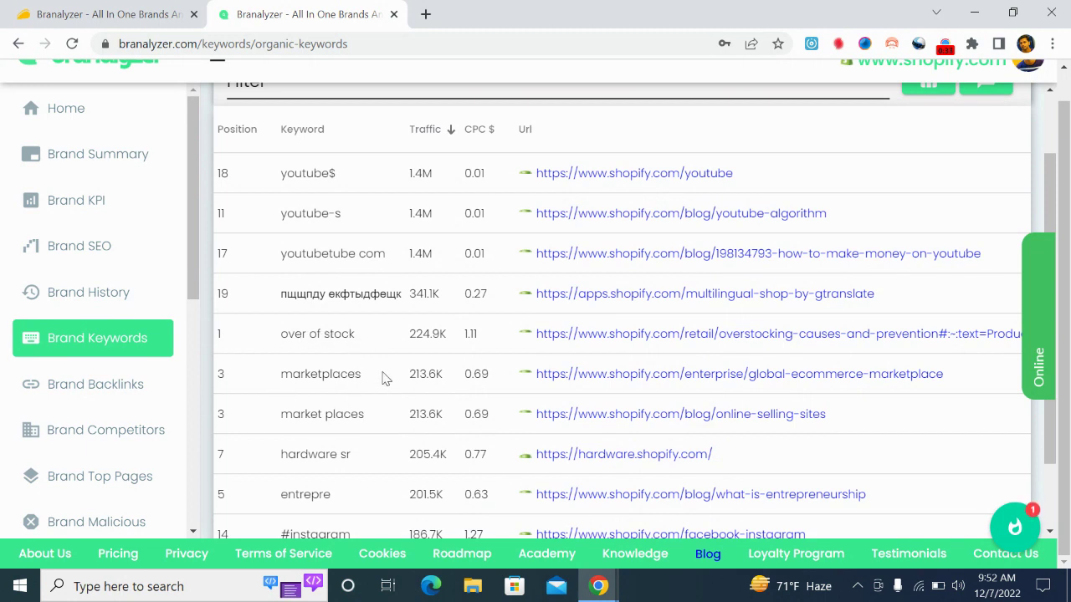
{"action": "scroll", "coordinate": [381, 378], "scroll_direction": "down", "scroll_amount": 1}
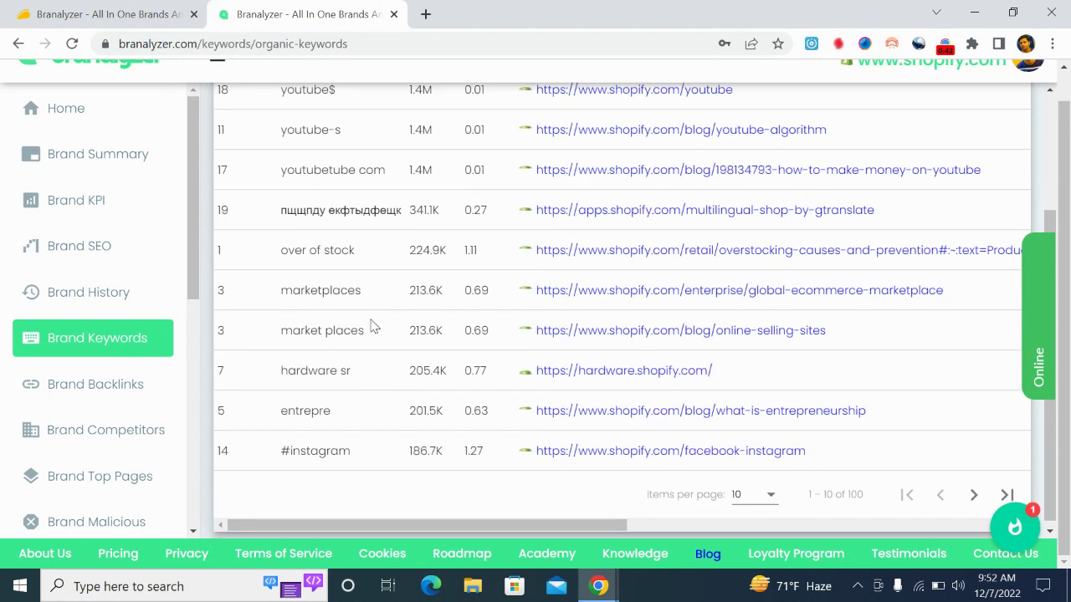
{"action": "scroll", "coordinate": [373, 327], "scroll_direction": "up", "scroll_amount": 2}
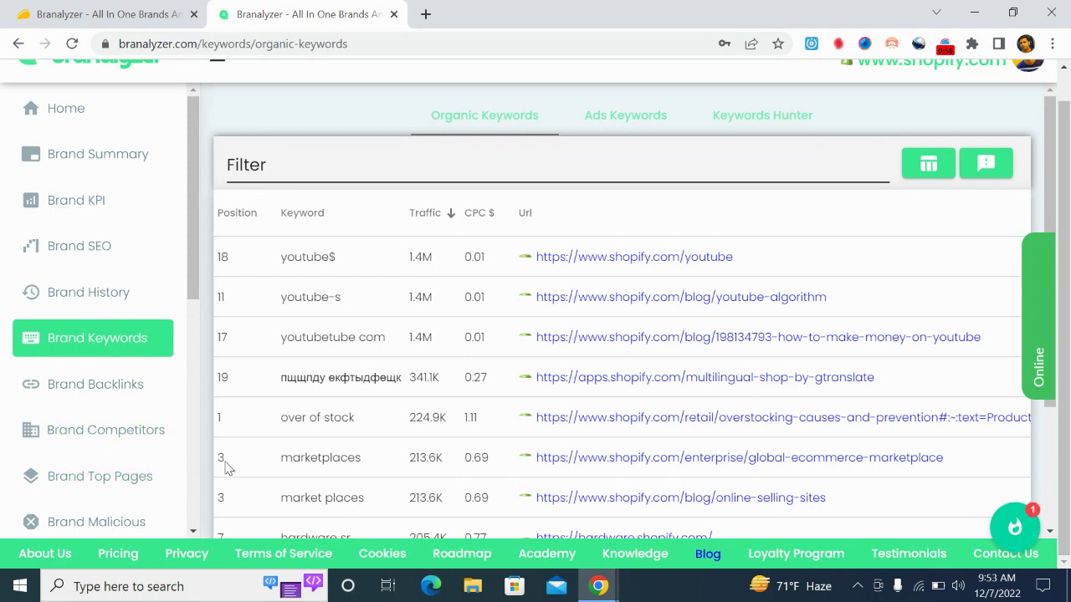
Open the Brand Backlinks report and look through its Referring and Affinity Free views, including the Domain Backlinks Info section
{"action": "left_click", "coordinate": [117, 404]}
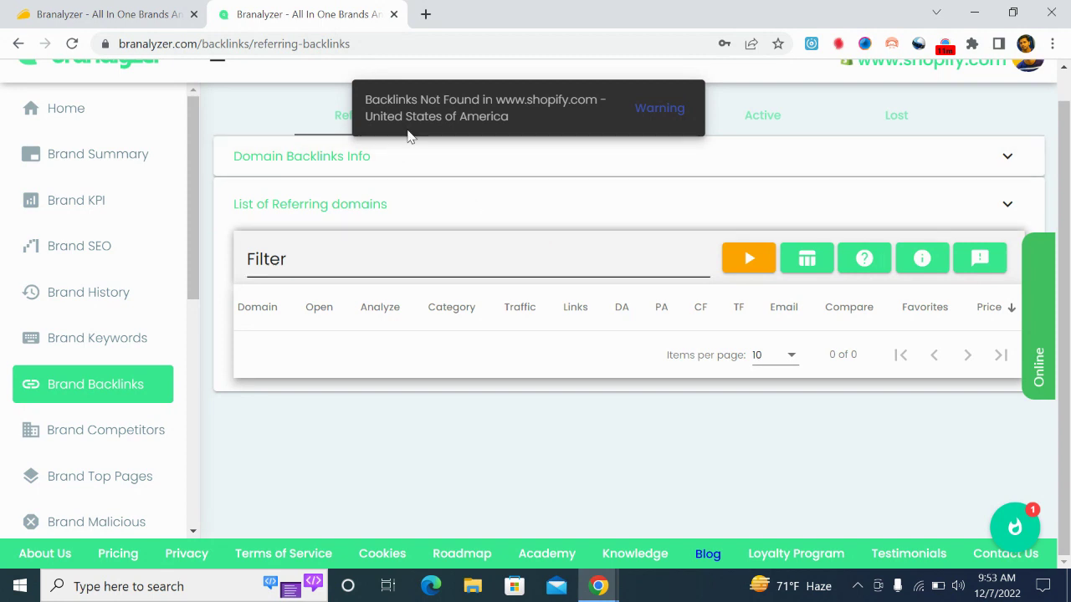
{"action": "left_click", "coordinate": [657, 109]}
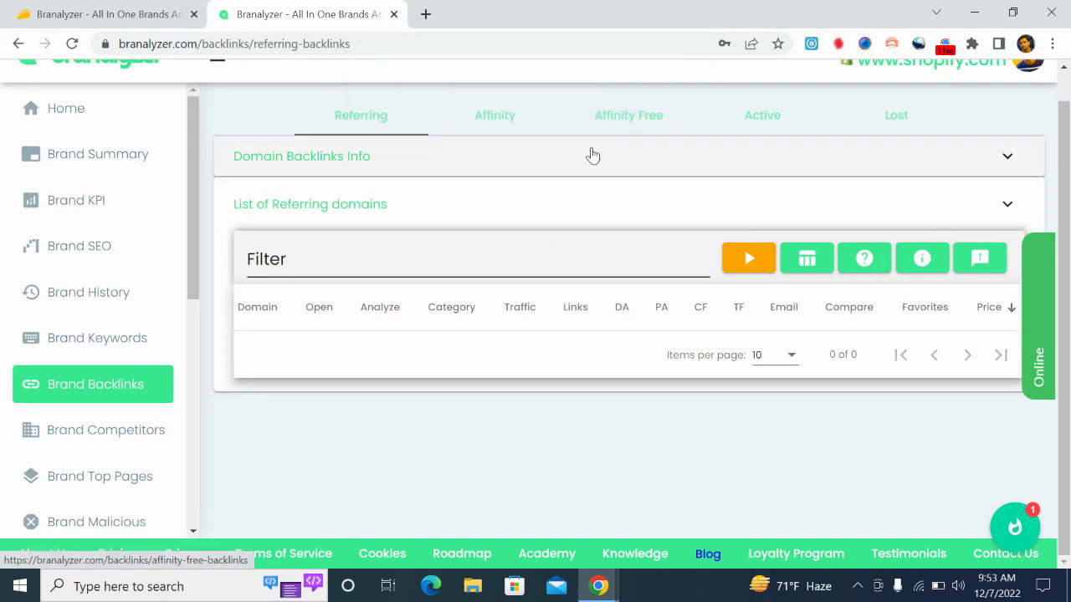
{"action": "left_click", "coordinate": [484, 124]}
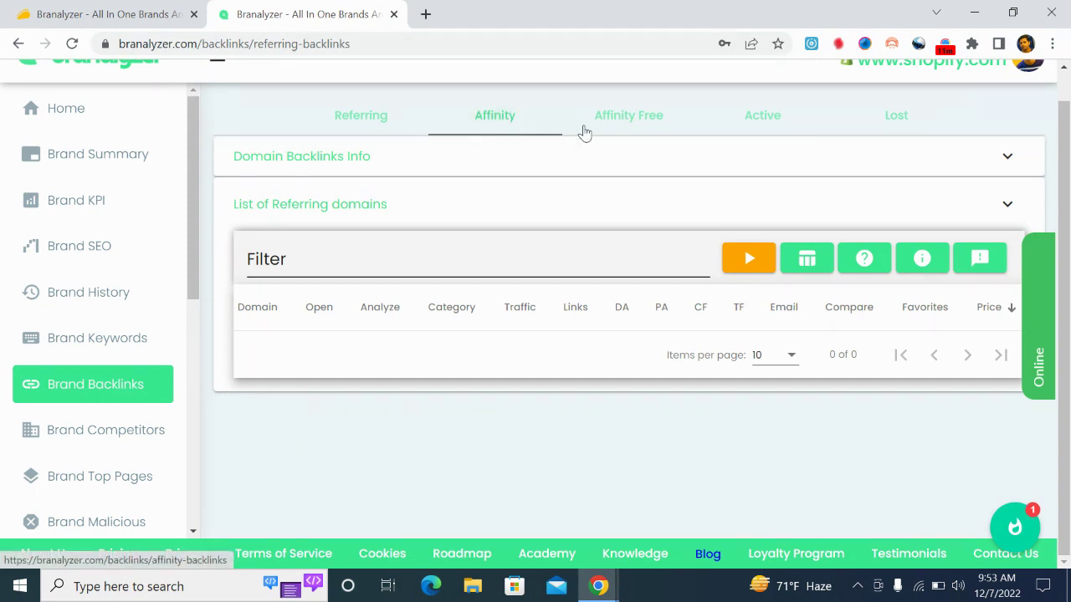
{"action": "left_click", "coordinate": [598, 124]}
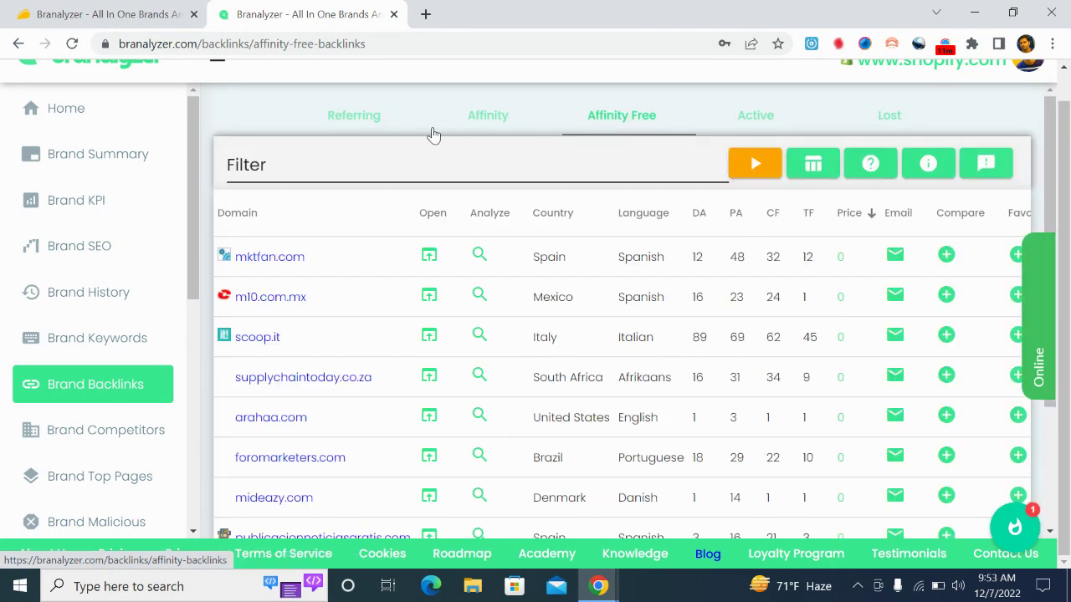
{"action": "left_click", "coordinate": [334, 119]}
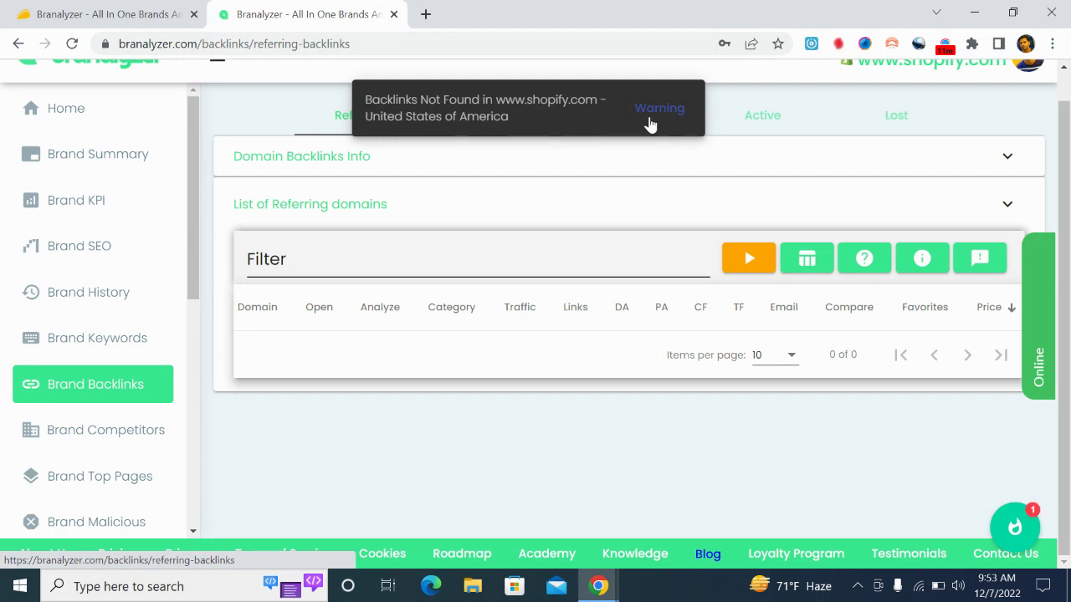
{"action": "left_click", "coordinate": [516, 172]}
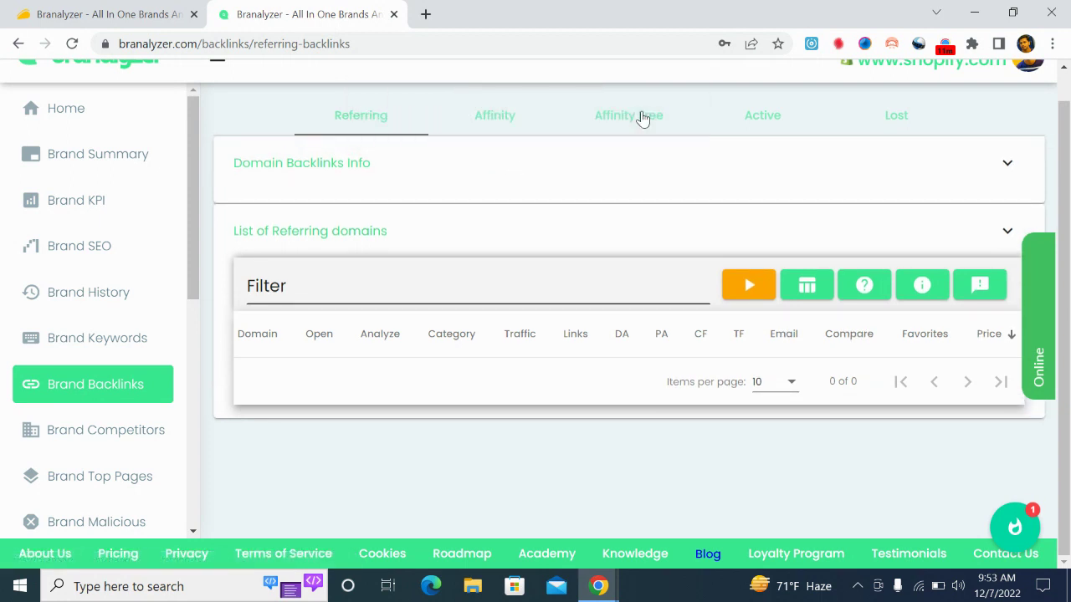
Review the Affinity backlinks list with its domain metrics and prices, including its last page
{"action": "left_click", "coordinate": [492, 127]}
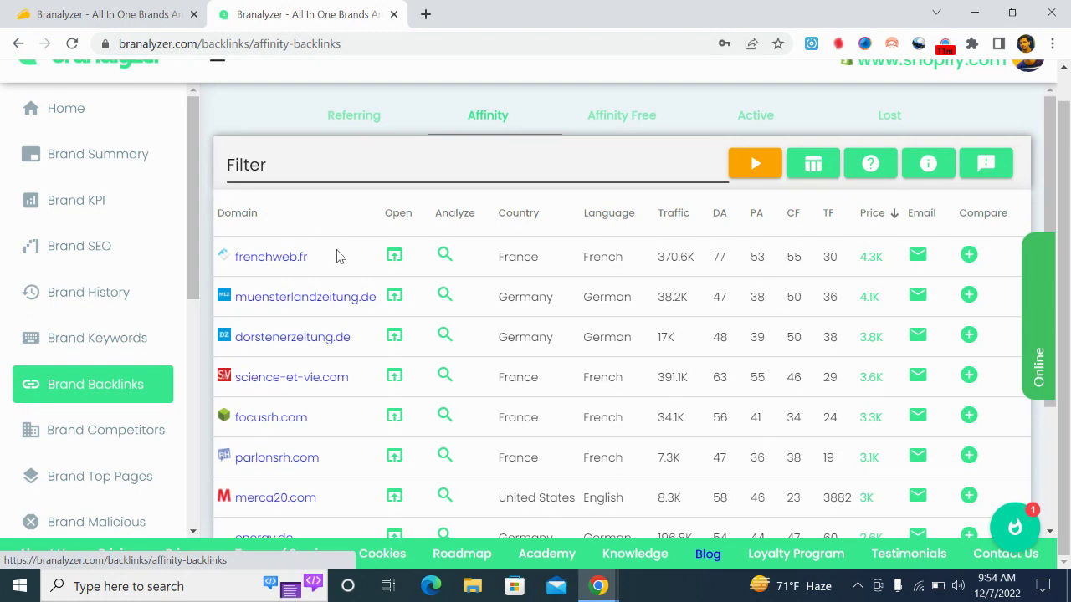
{"action": "scroll", "coordinate": [335, 284], "scroll_direction": "down", "scroll_amount": 2}
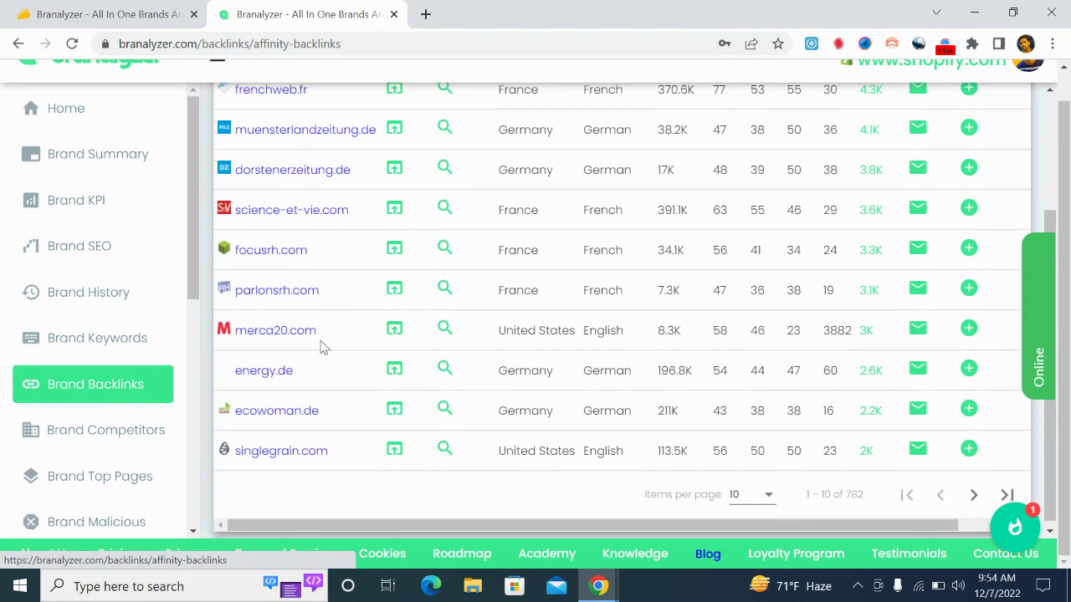
{"action": "scroll", "coordinate": [324, 347], "scroll_direction": "up", "scroll_amount": 2}
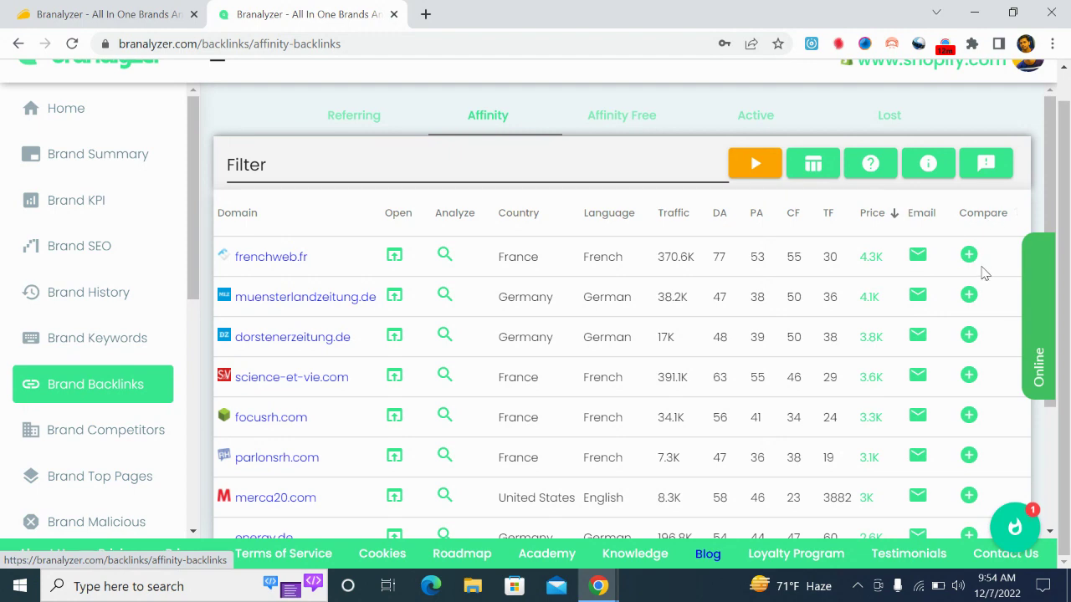
{"action": "scroll", "coordinate": [837, 216], "scroll_direction": "down", "scroll_amount": 2}
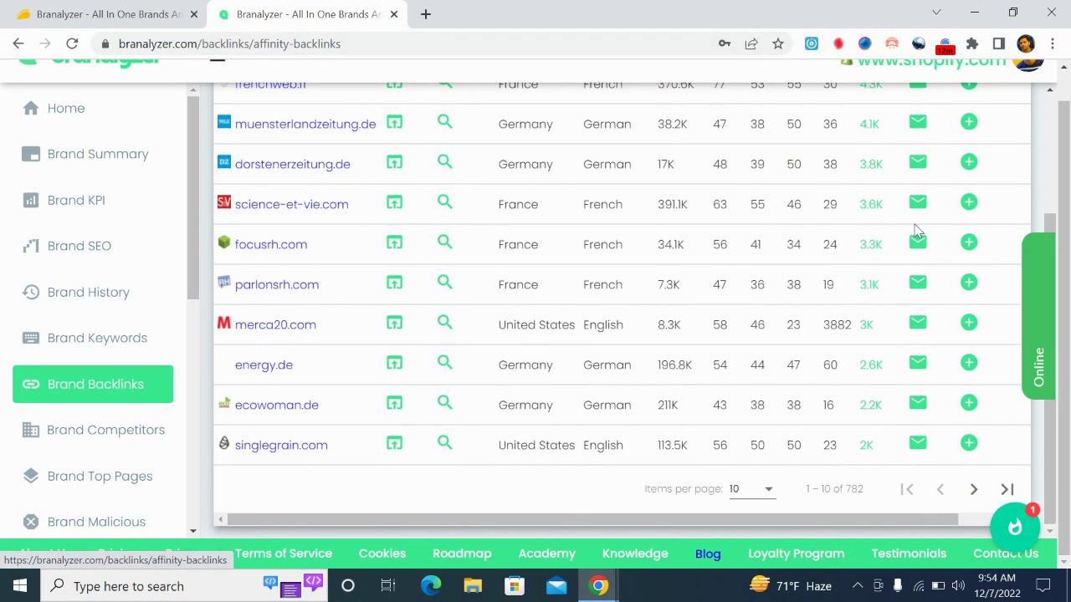
{"action": "left_click", "coordinate": [1007, 491]}
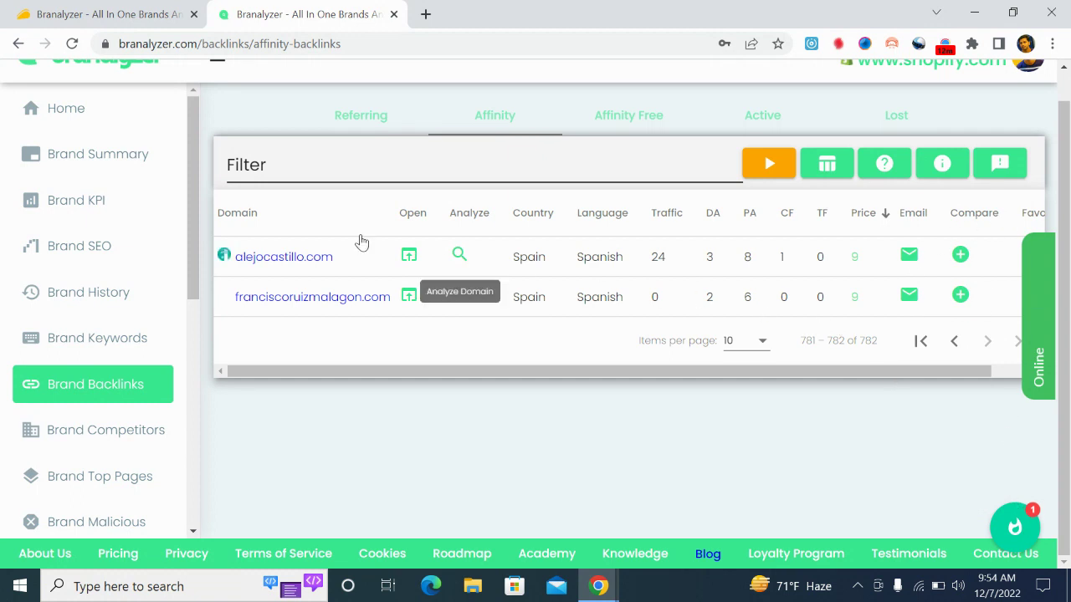
{"action": "scroll", "coordinate": [403, 247], "scroll_direction": "up", "scroll_amount": 1}
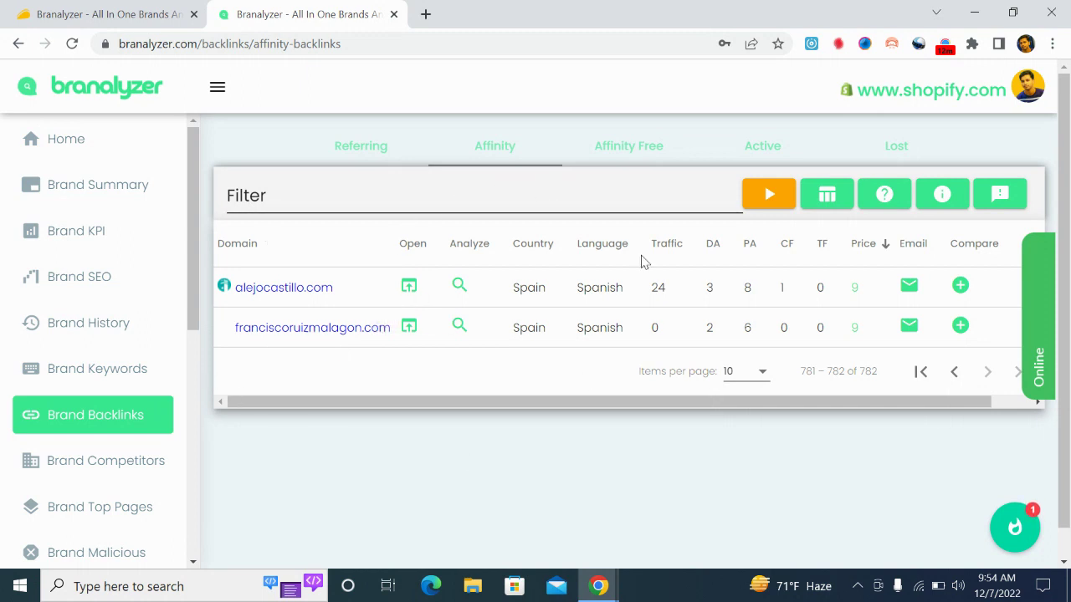
{"action": "scroll", "coordinate": [347, 296], "scroll_direction": "down", "scroll_amount": 1}
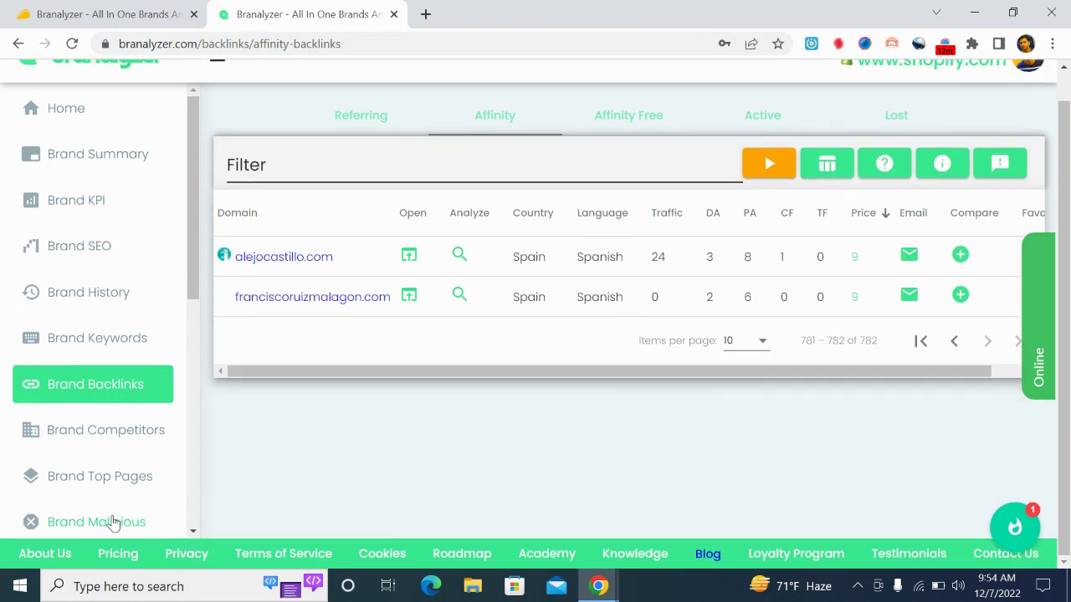
Open the Brand Competitors report and examine the competing domains with their keywords, traffic and ads figures
{"action": "scroll", "coordinate": [125, 502], "scroll_direction": "down", "scroll_amount": 2}
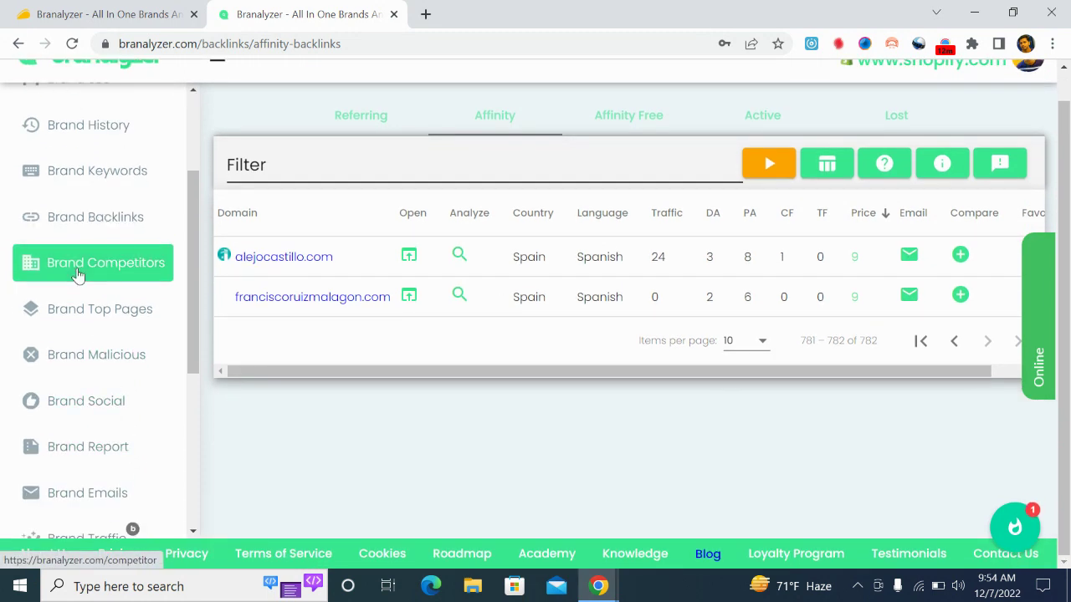
{"action": "left_click", "coordinate": [77, 275]}
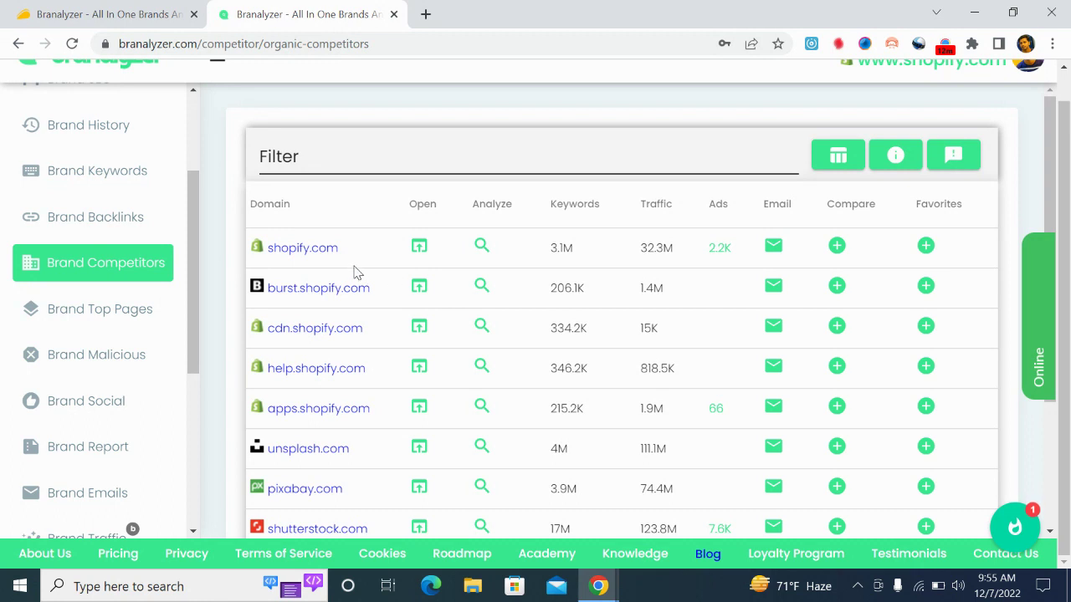
{"action": "scroll", "coordinate": [357, 274], "scroll_direction": "down", "scroll_amount": 3}
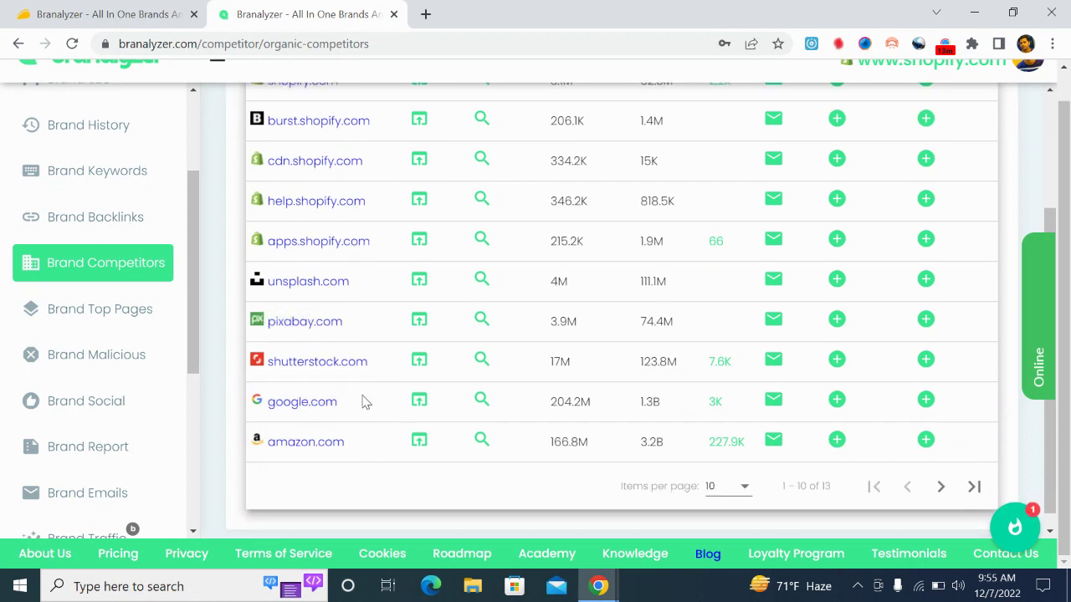
{"action": "scroll", "coordinate": [362, 401], "scroll_direction": "up", "scroll_amount": 1}
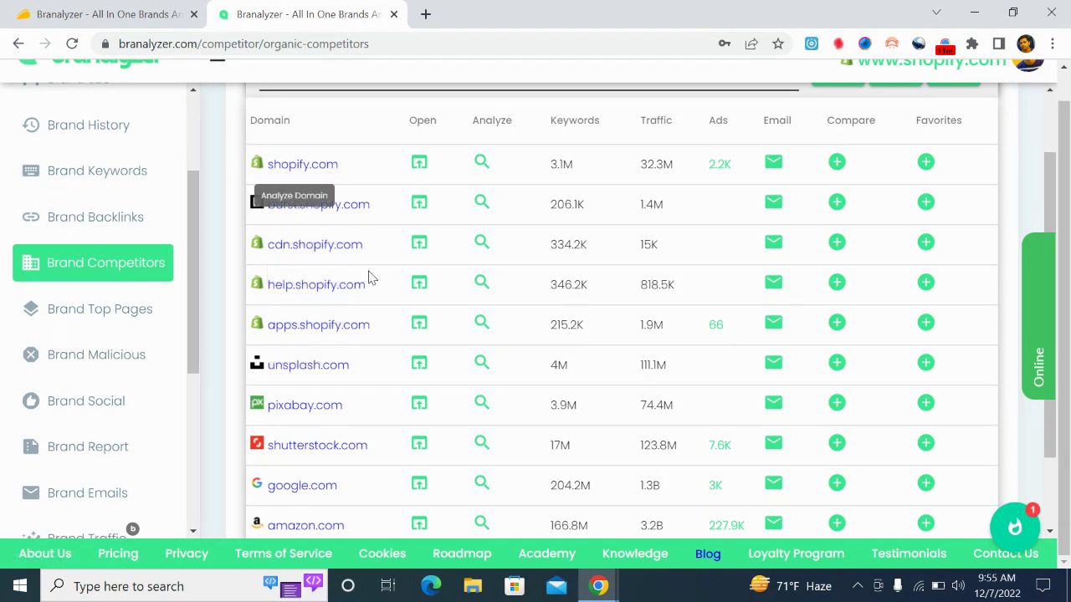
{"action": "scroll", "coordinate": [282, 305], "scroll_direction": "down", "scroll_amount": 1}
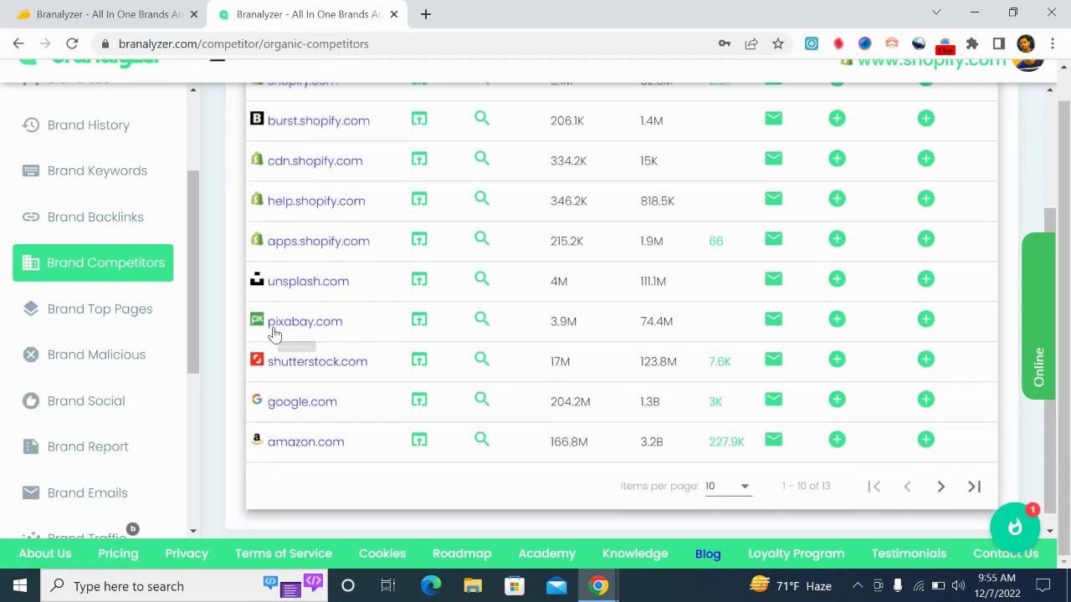
{"action": "scroll", "coordinate": [430, 435], "scroll_direction": "down", "scroll_amount": 1}
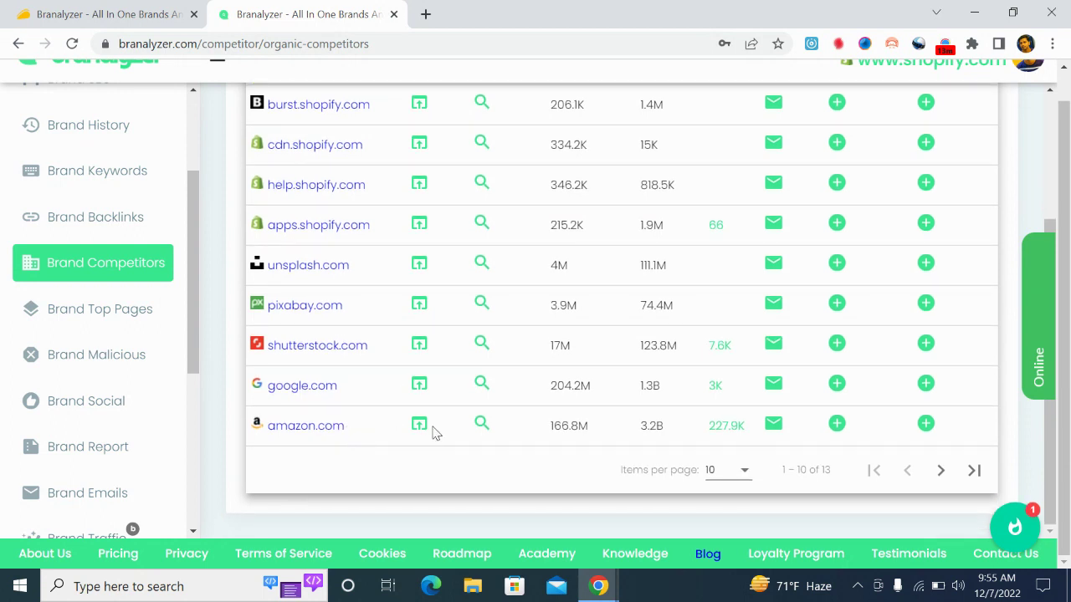
{"action": "scroll", "coordinate": [493, 413], "scroll_direction": "up", "scroll_amount": 2}
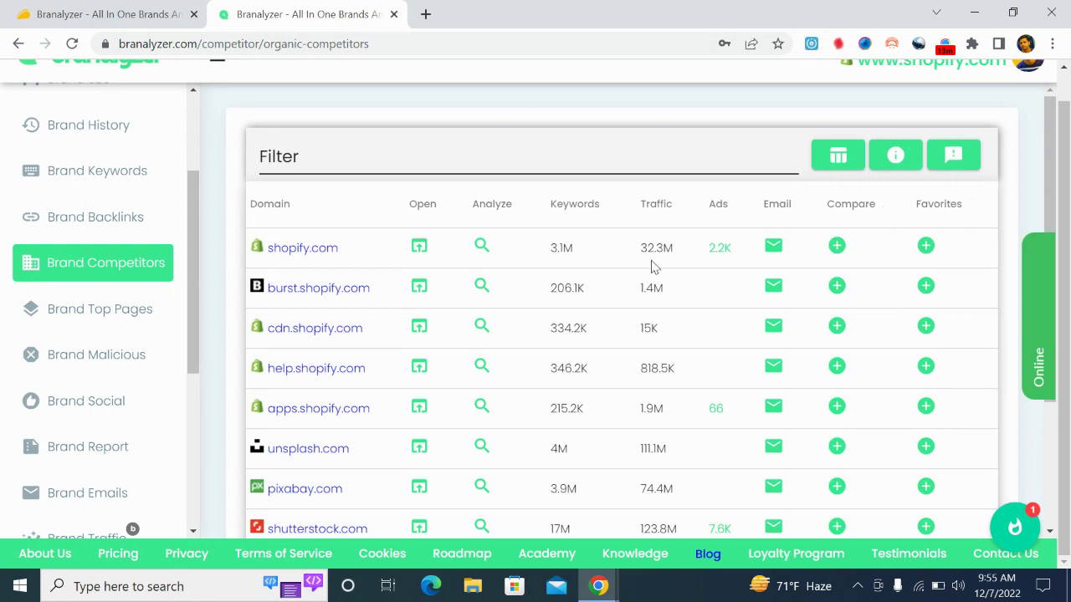
{"action": "scroll", "coordinate": [602, 320], "scroll_direction": "down", "scroll_amount": 3}
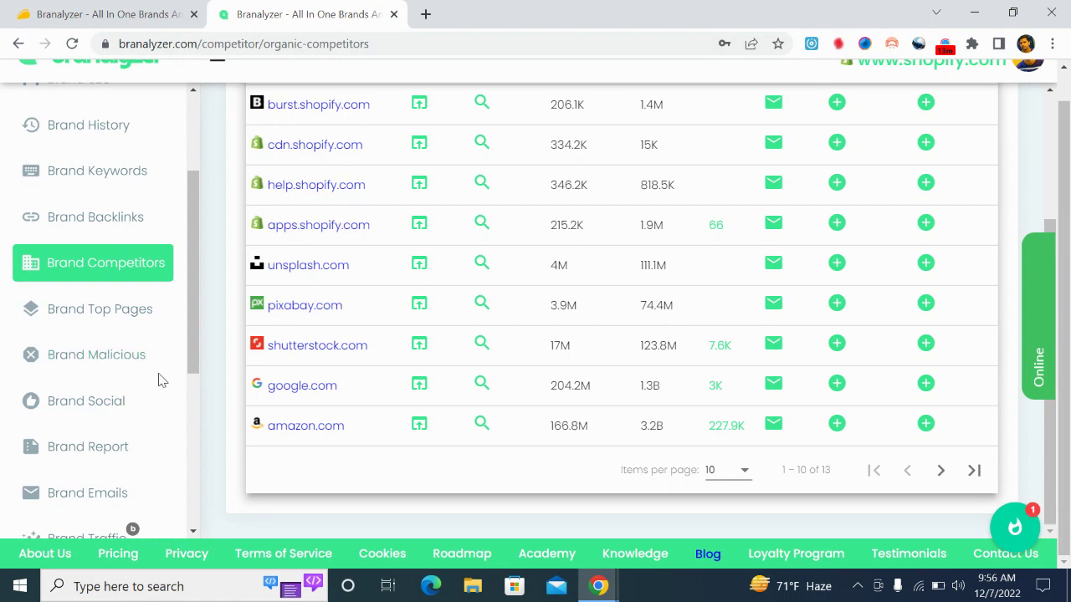
Open the Brand Top Pages report and highlight "motivational-quotes" in the first listed URL to examine that page's figures
{"action": "left_click", "coordinate": [114, 318]}
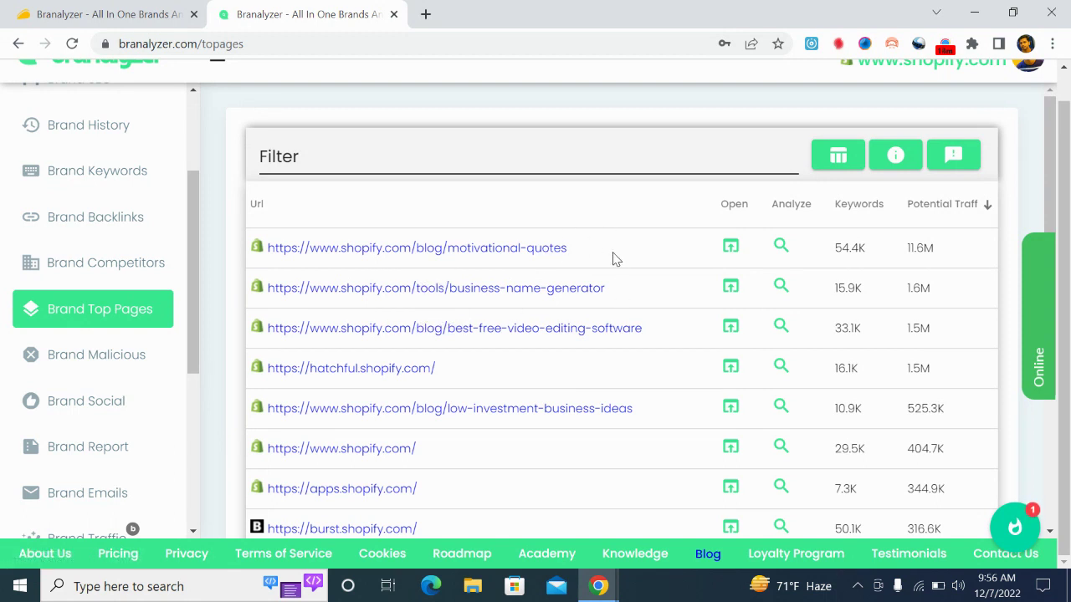
{"action": "left_click_drag", "start_coordinate": [582, 255], "coordinate": [446, 249]}
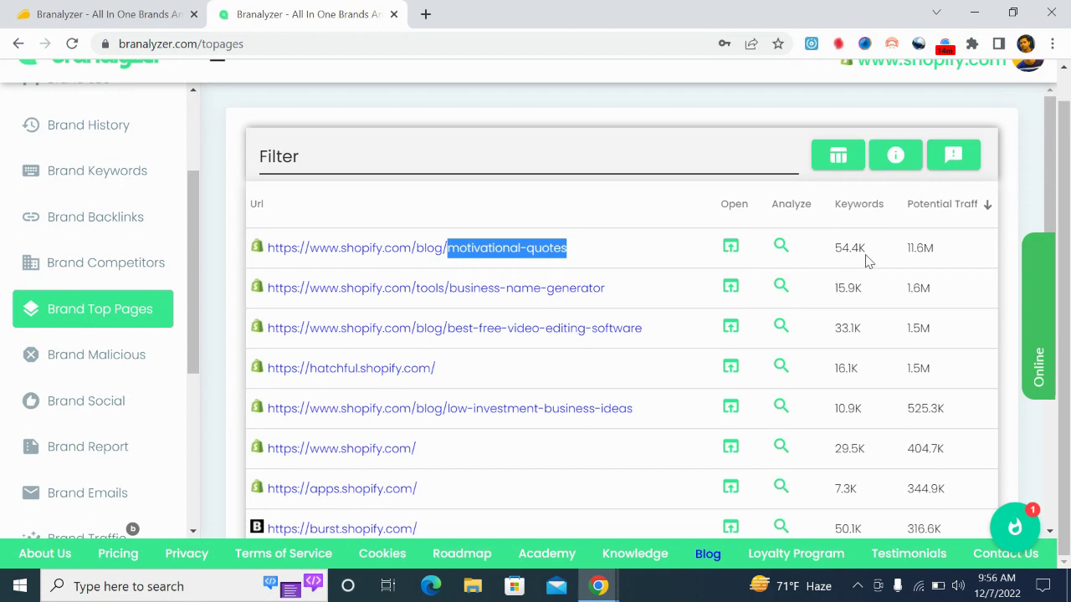
Clear the URL highlight and review the rest of the top pages list with its keyword and potential traffic figures
{"action": "left_click", "coordinate": [597, 251]}
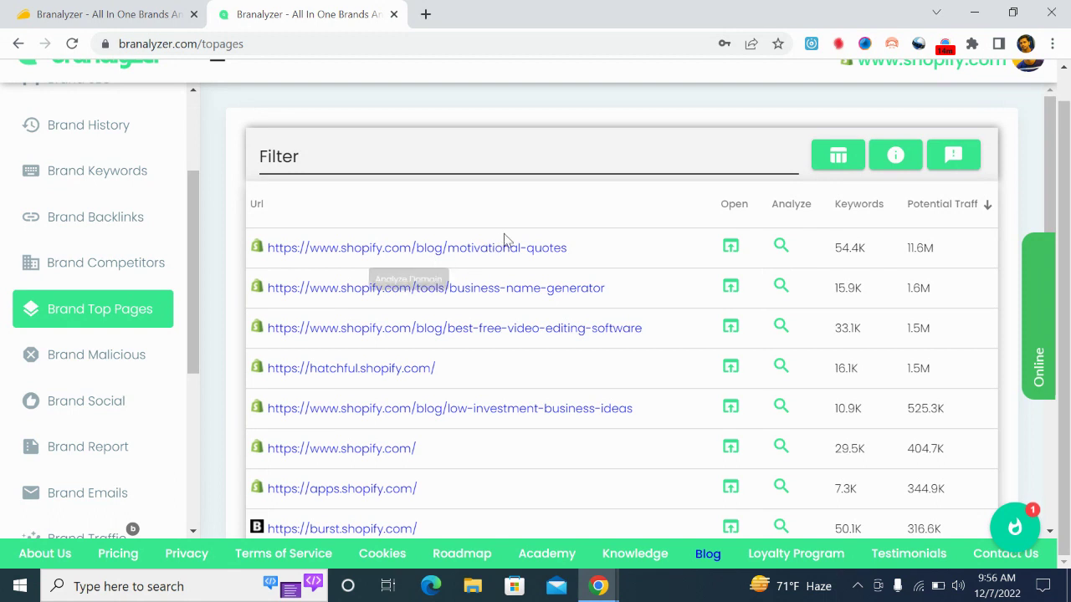
{"action": "scroll", "coordinate": [510, 301], "scroll_direction": "down", "scroll_amount": 1}
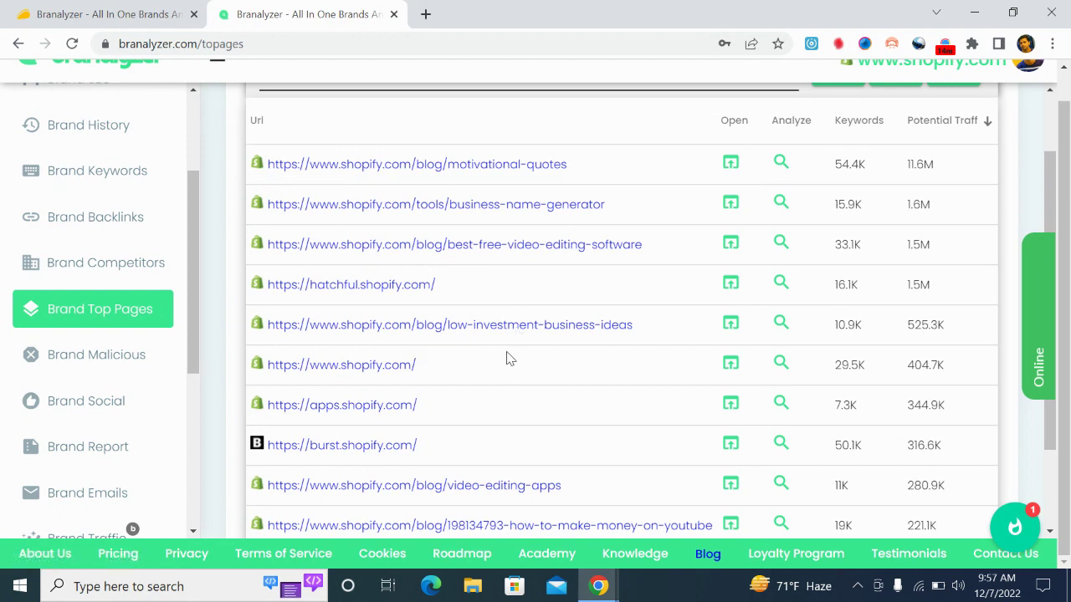
{"action": "scroll", "coordinate": [510, 359], "scroll_direction": "down", "scroll_amount": 2}
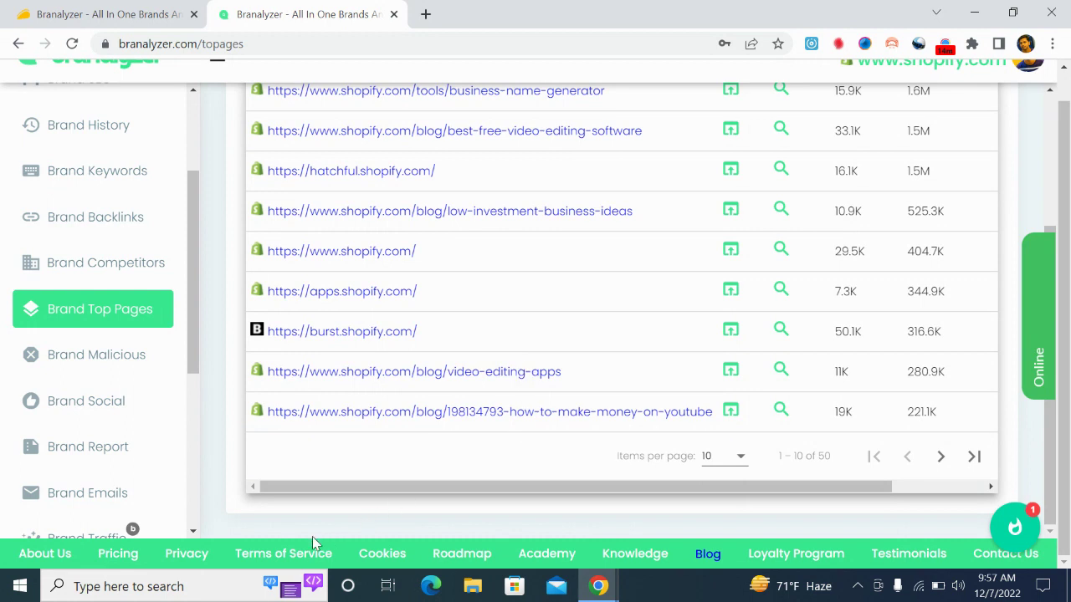
{"action": "scroll", "coordinate": [502, 359], "scroll_direction": "up", "scroll_amount": 3}
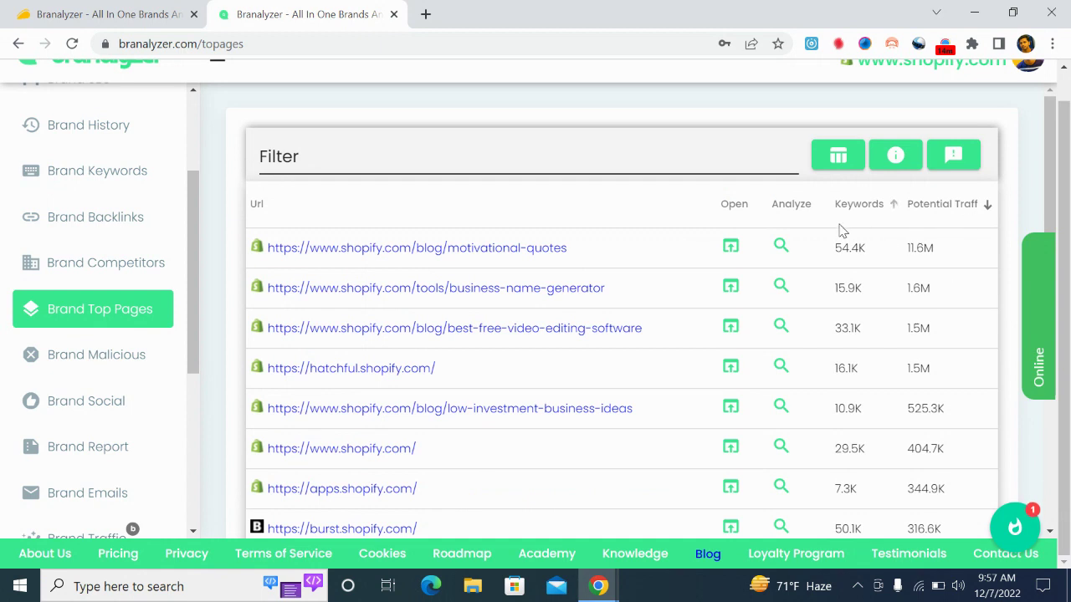
Open the Brand Malicious report and examine the risk score, domain rank, Unsafe explanation, category and threat indicators
{"action": "scroll", "coordinate": [93, 268], "scroll_direction": "down", "scroll_amount": 2}
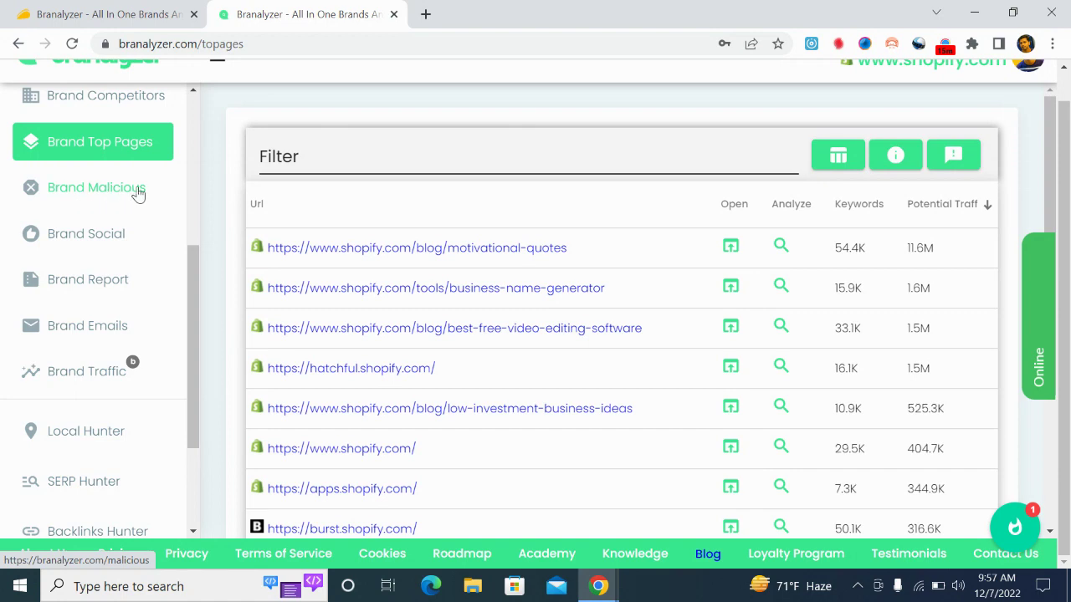
{"action": "left_click", "coordinate": [97, 190]}
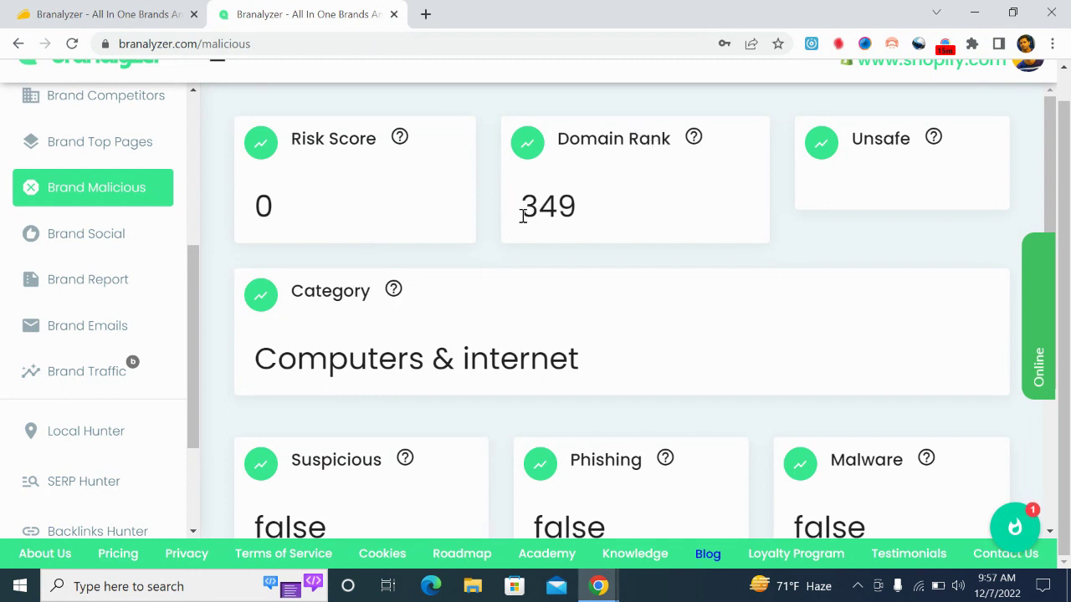
{"action": "mouse_move", "coordinate": [935, 148]}
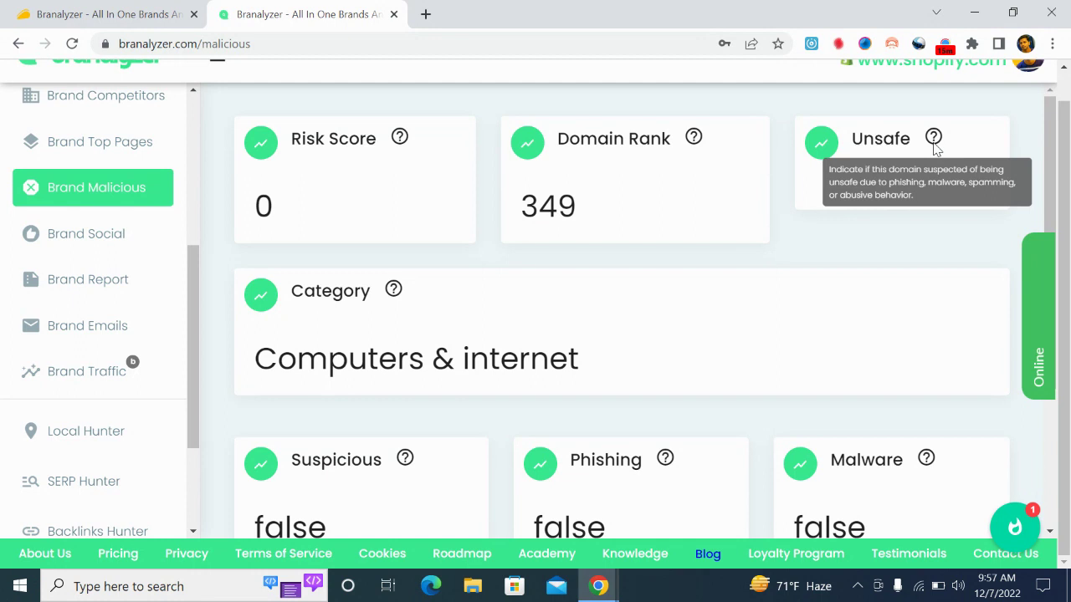
{"action": "scroll", "coordinate": [693, 335], "scroll_direction": "down", "scroll_amount": 2}
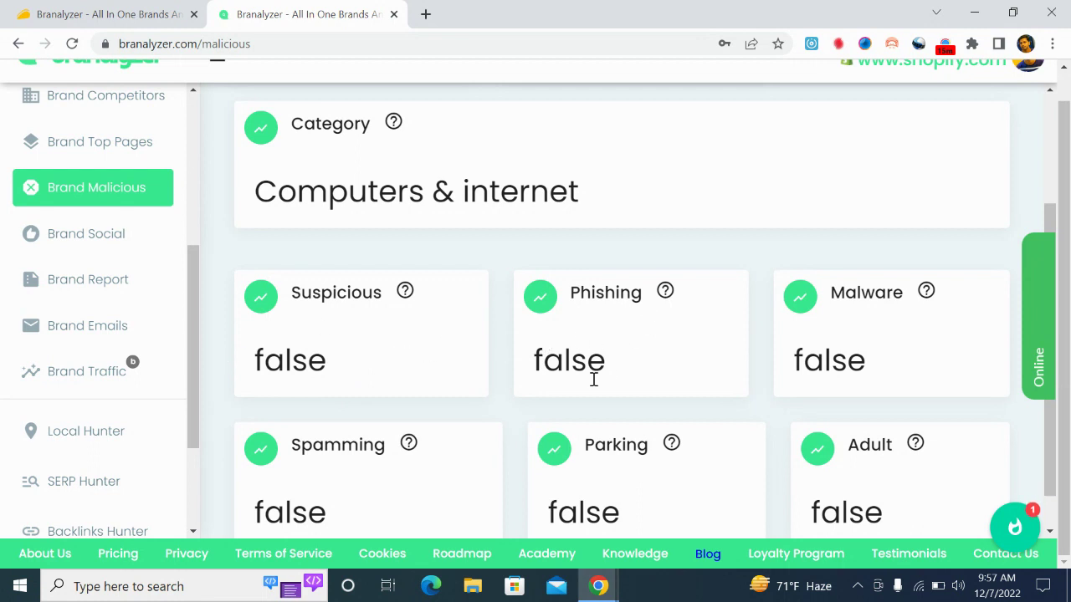
{"action": "scroll", "coordinate": [856, 390], "scroll_direction": "down", "scroll_amount": 1}
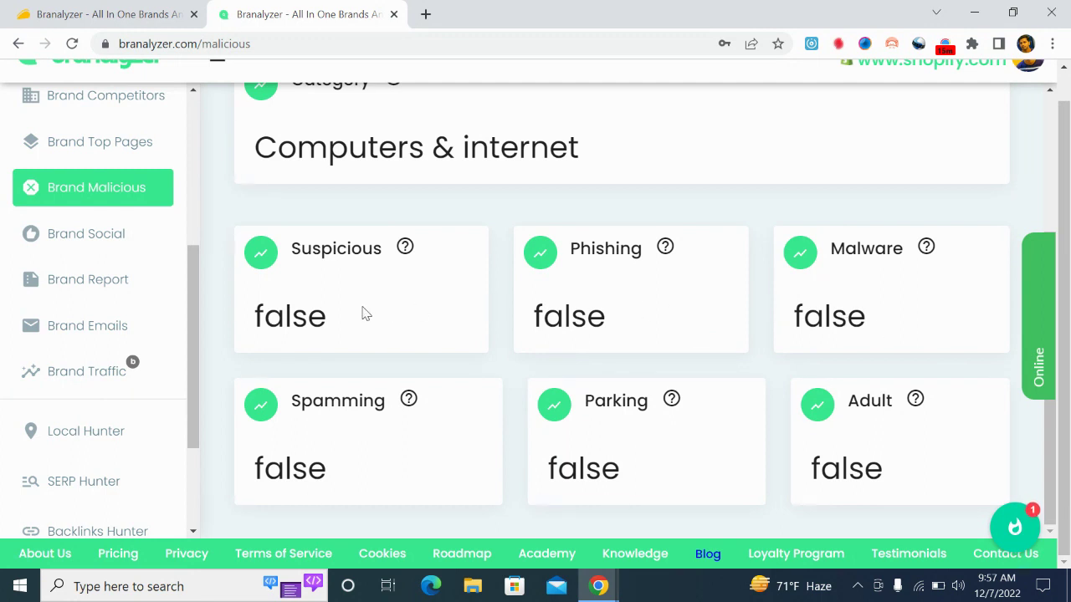
{"action": "scroll", "coordinate": [366, 314], "scroll_direction": "up", "scroll_amount": 2}
{"action": "scroll", "coordinate": [393, 297], "scroll_direction": "down", "scroll_amount": 2}
Open the Brand Social report and look through the Twitter, Linkedin and Tiktok views before returning to Instagram
{"action": "left_click", "coordinate": [107, 227]}
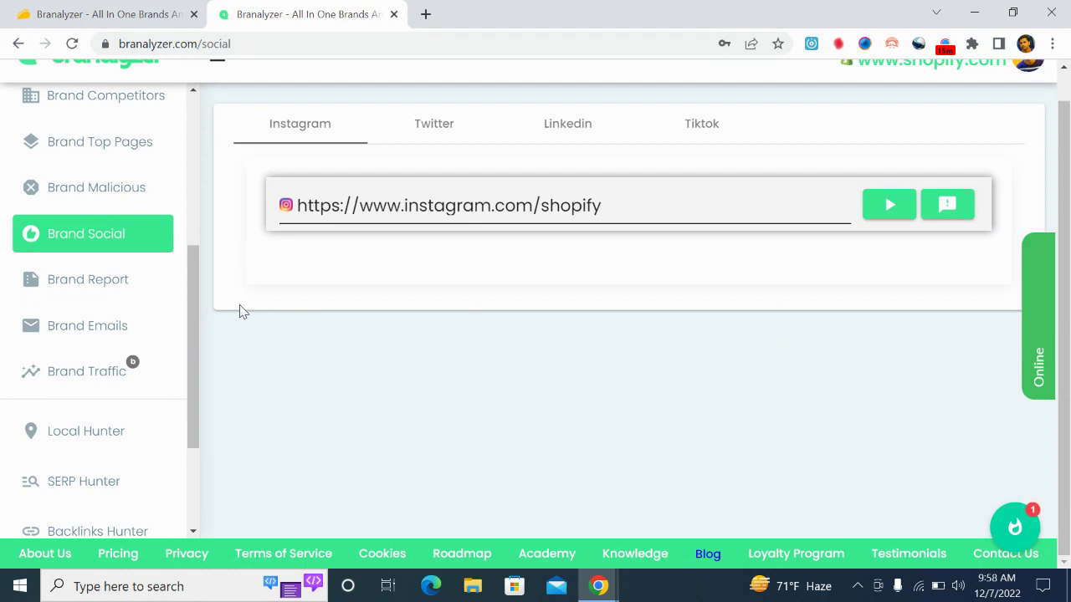
{"action": "left_click", "coordinate": [453, 130]}
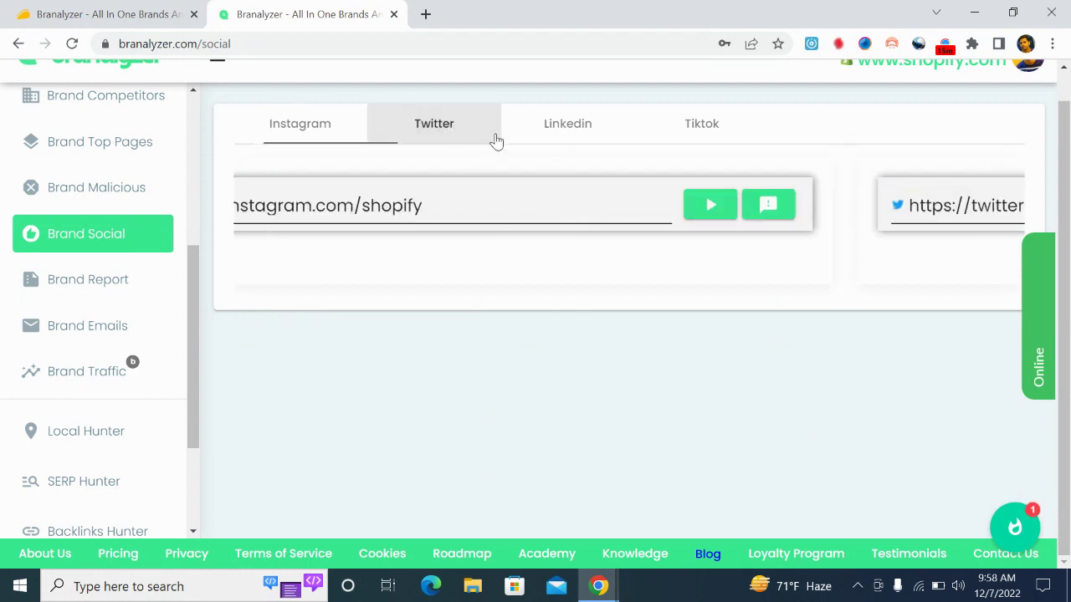
{"action": "left_click", "coordinate": [593, 131]}
{"action": "left_click", "coordinate": [718, 129]}
{"action": "left_click", "coordinate": [336, 134]}
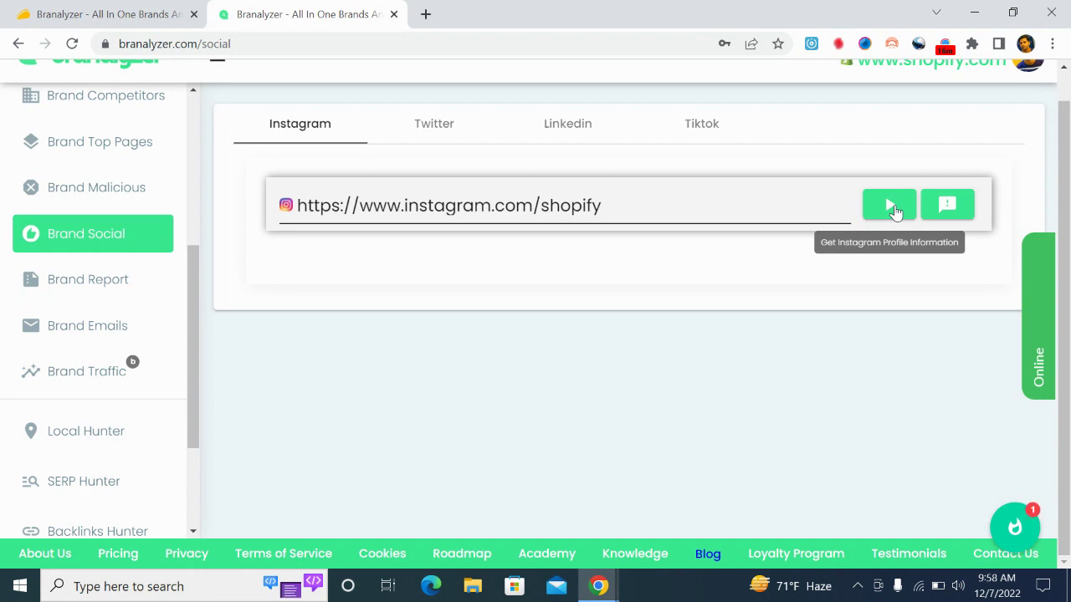
Retrieve the Instagram profile information for shopify and review its posts, followers, following, likes and comments figures
{"action": "left_click", "coordinate": [892, 206]}
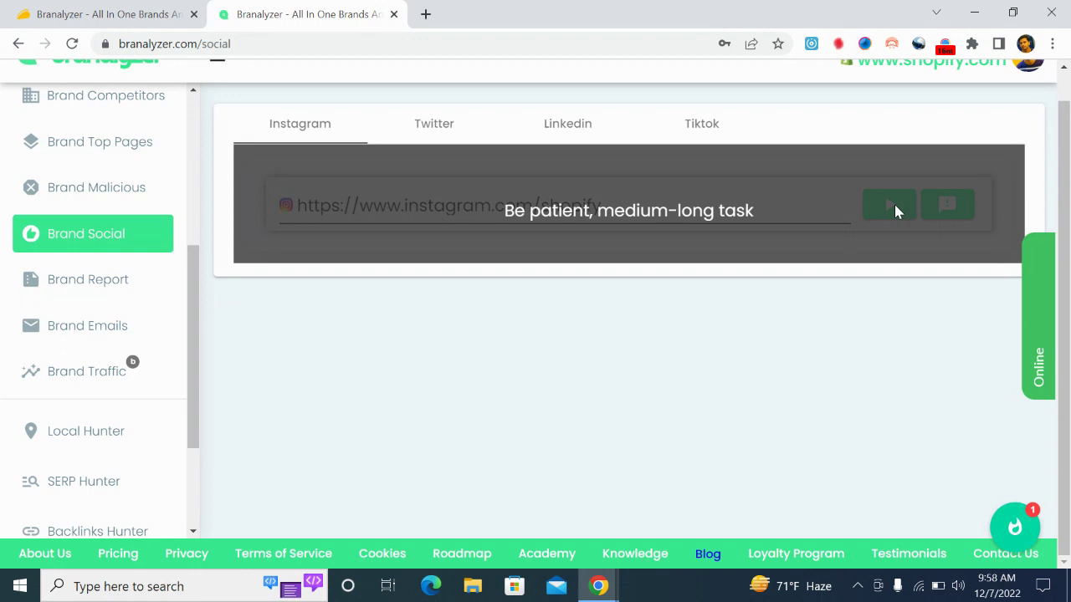
{"action": "scroll", "coordinate": [441, 231], "scroll_direction": "down", "scroll_amount": 1}
{"action": "scroll", "coordinate": [442, 231], "scroll_direction": "down", "scroll_amount": 1}
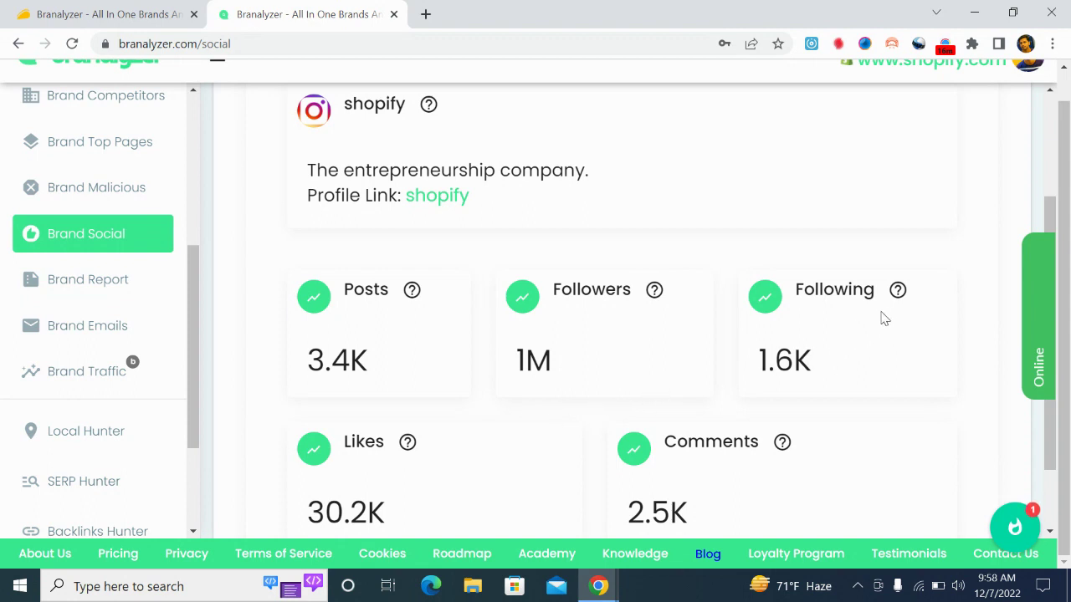
{"action": "scroll", "coordinate": [490, 382], "scroll_direction": "down", "scroll_amount": 2}
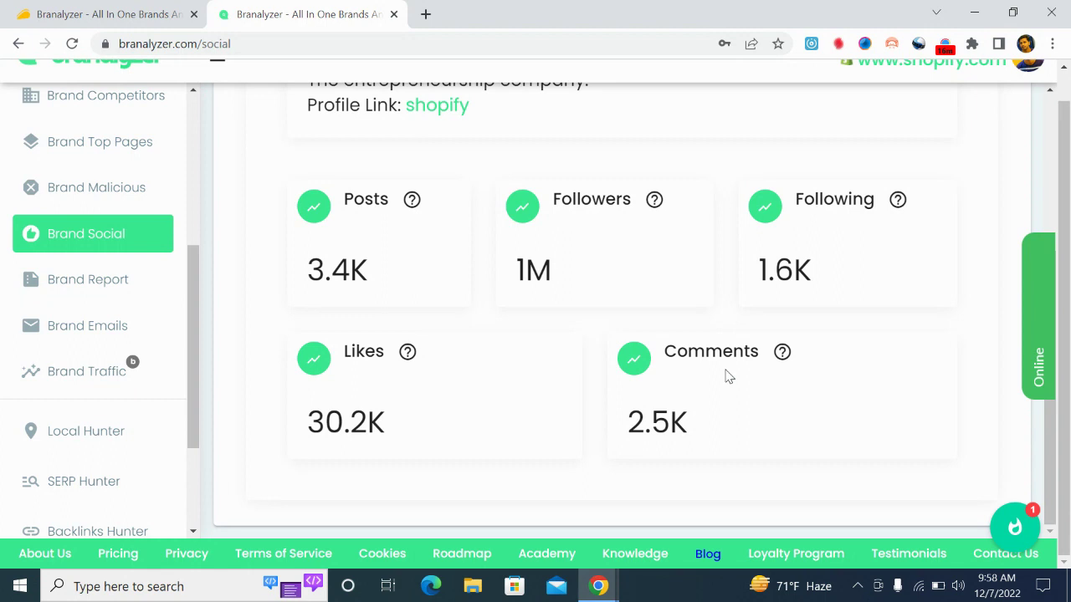
{"action": "scroll", "coordinate": [725, 378], "scroll_direction": "up", "scroll_amount": 2}
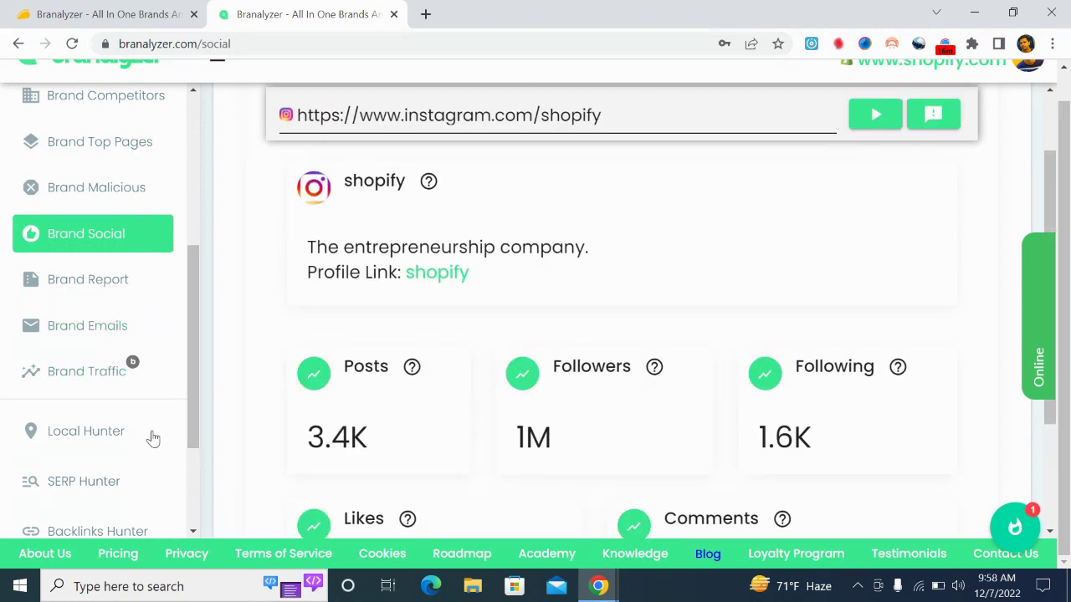
Open the Brand Report and read through its Brand Summary, Brand SEO, history and Brand Keywords sections
{"action": "left_click", "coordinate": [80, 285]}
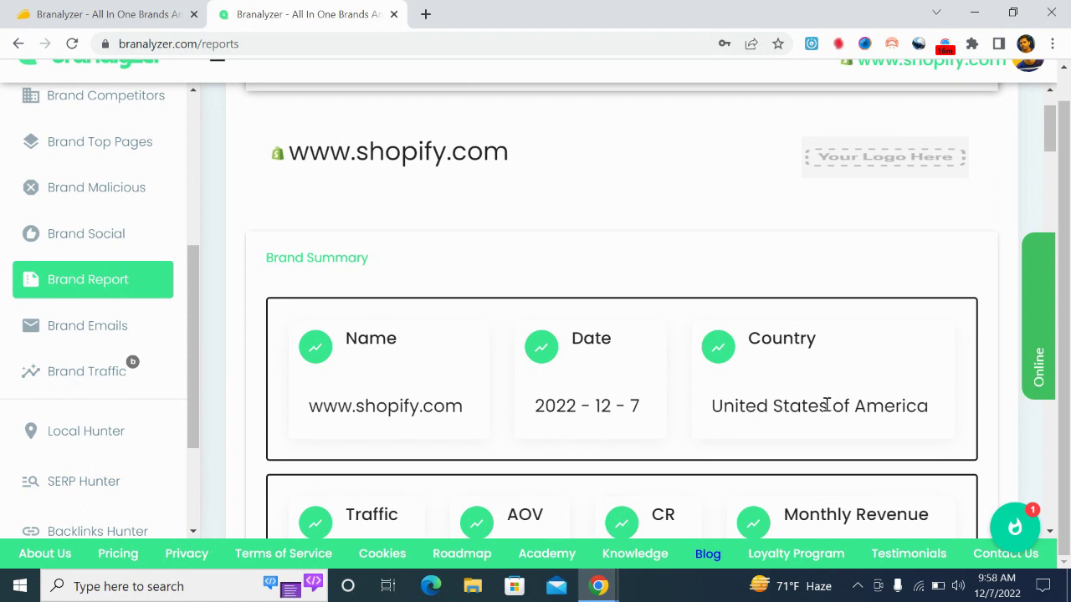
{"action": "scroll", "coordinate": [753, 385], "scroll_direction": "down", "scroll_amount": 3}
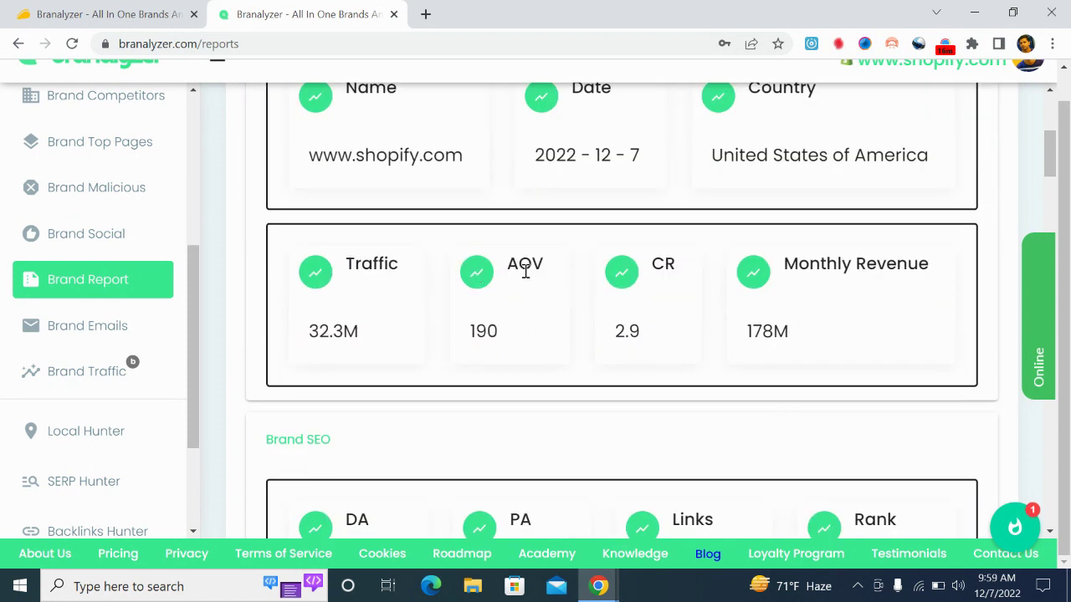
{"action": "scroll", "coordinate": [691, 318], "scroll_direction": "down", "scroll_amount": 4}
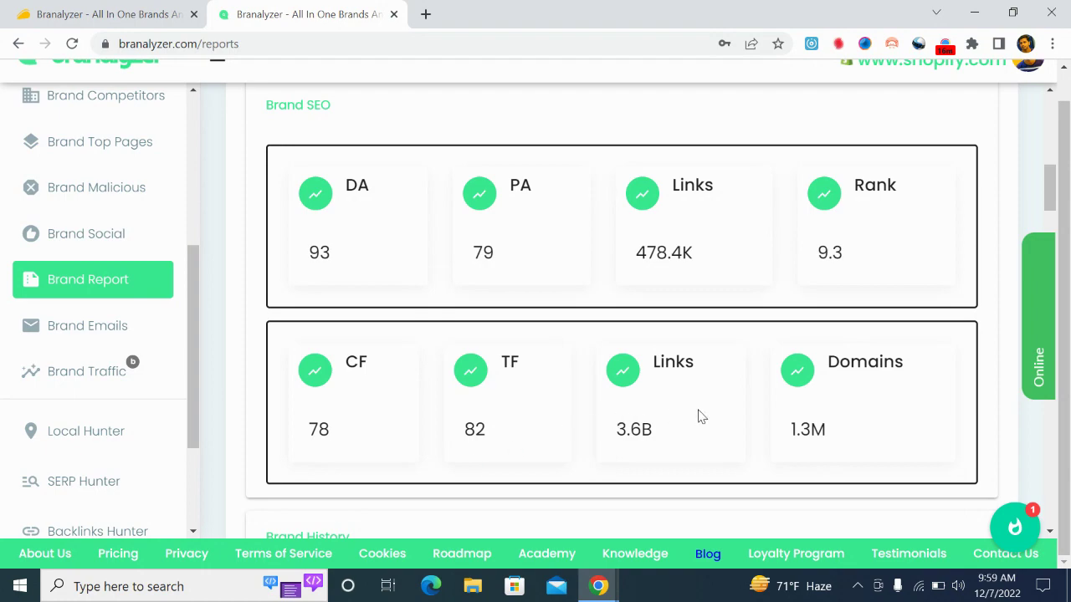
{"action": "scroll", "coordinate": [676, 416], "scroll_direction": "down", "scroll_amount": 4}
{"action": "scroll", "coordinate": [497, 328], "scroll_direction": "down", "scroll_amount": 6}
{"action": "scroll", "coordinate": [548, 318], "scroll_direction": "down", "scroll_amount": 12}
{"action": "scroll", "coordinate": [435, 293], "scroll_direction": "up", "scroll_amount": 5}
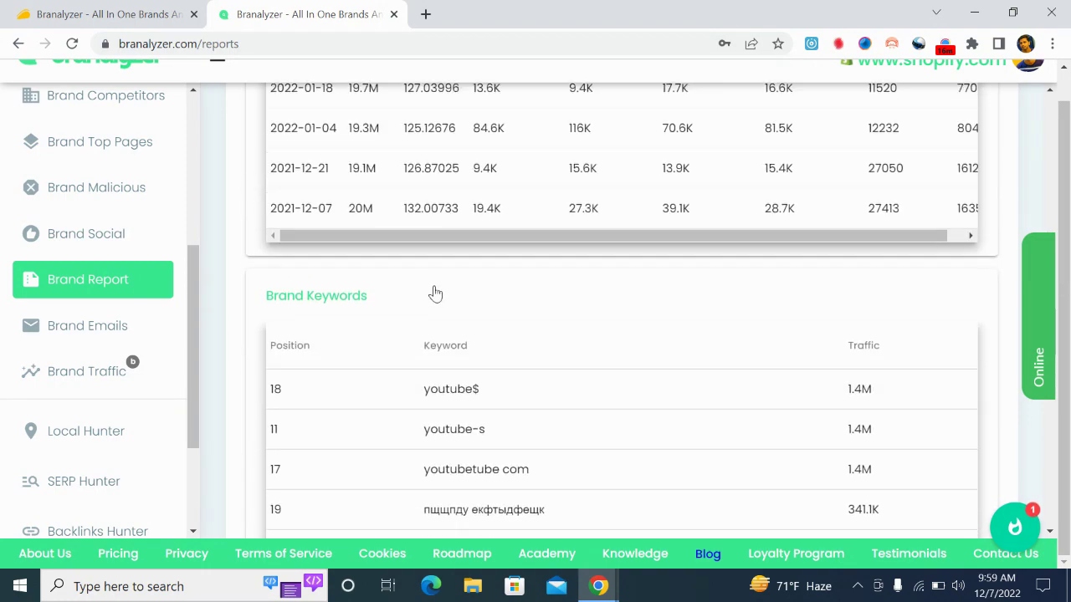
Check the report's logo placeholder and header options, and skim the full report through to its Brand Backlinks section
{"action": "scroll", "coordinate": [434, 293], "scroll_direction": "down", "scroll_amount": 20}
{"action": "scroll", "coordinate": [513, 307], "scroll_direction": "up", "scroll_amount": 20}
{"action": "scroll", "coordinate": [634, 274], "scroll_direction": "up", "scroll_amount": 1}
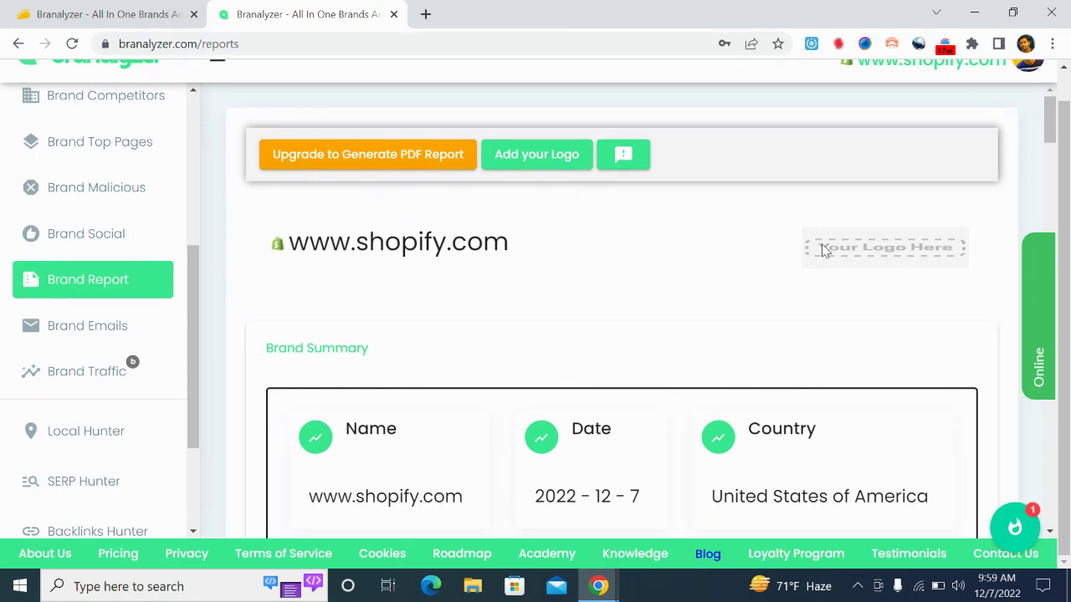
{"action": "scroll", "coordinate": [667, 310], "scroll_direction": "down", "scroll_amount": 15}
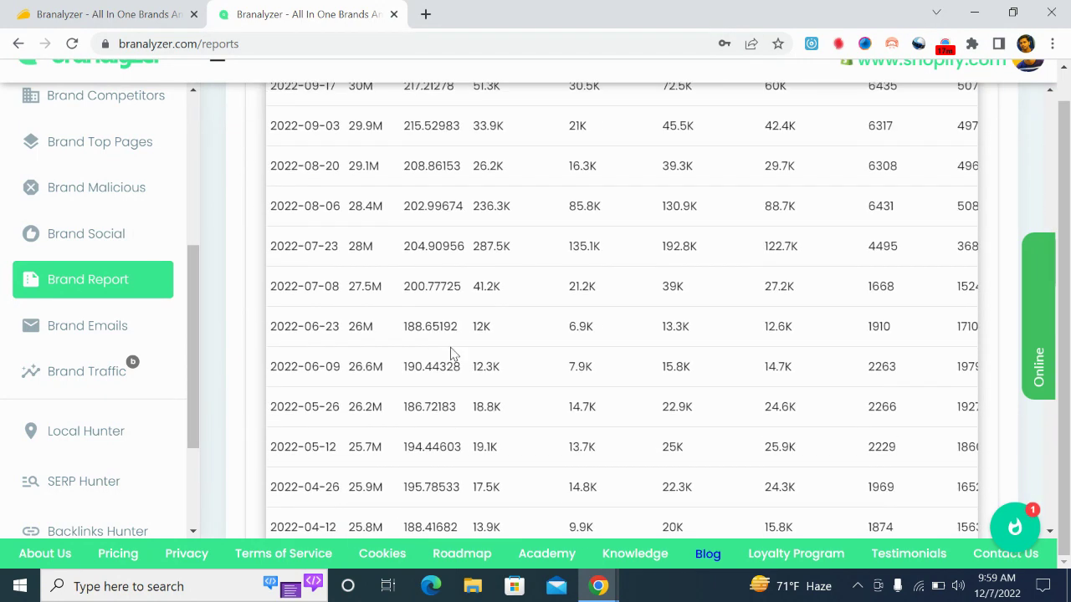
{"action": "scroll", "coordinate": [528, 345], "scroll_direction": "down", "scroll_amount": 20}
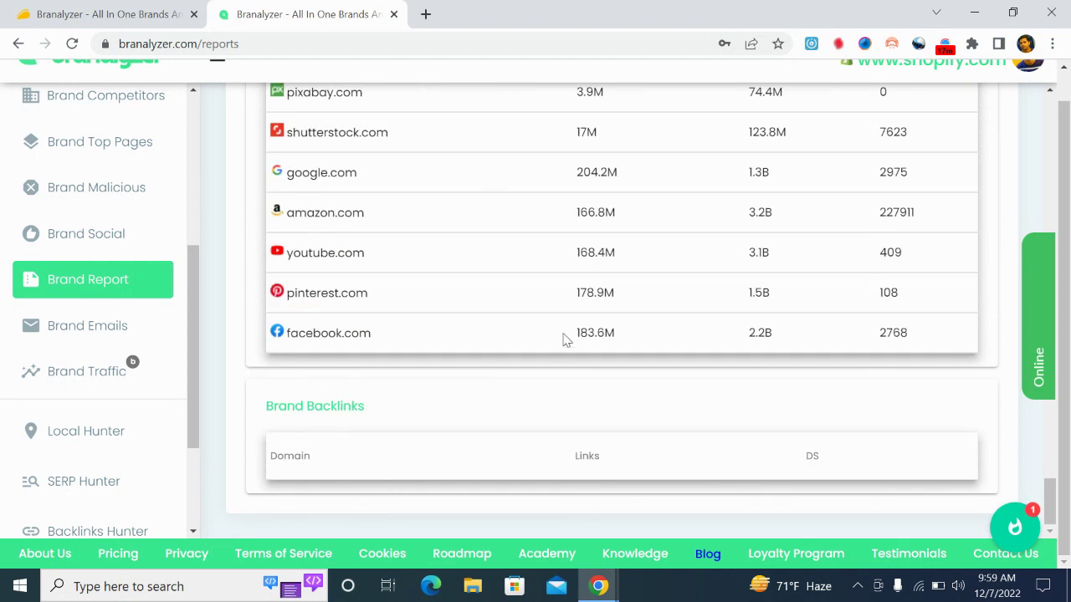
Open the Brand Emails report and examine the listed contacts with their names, departments, positions, types, sources and leads columns
{"action": "left_click", "coordinate": [72, 328]}
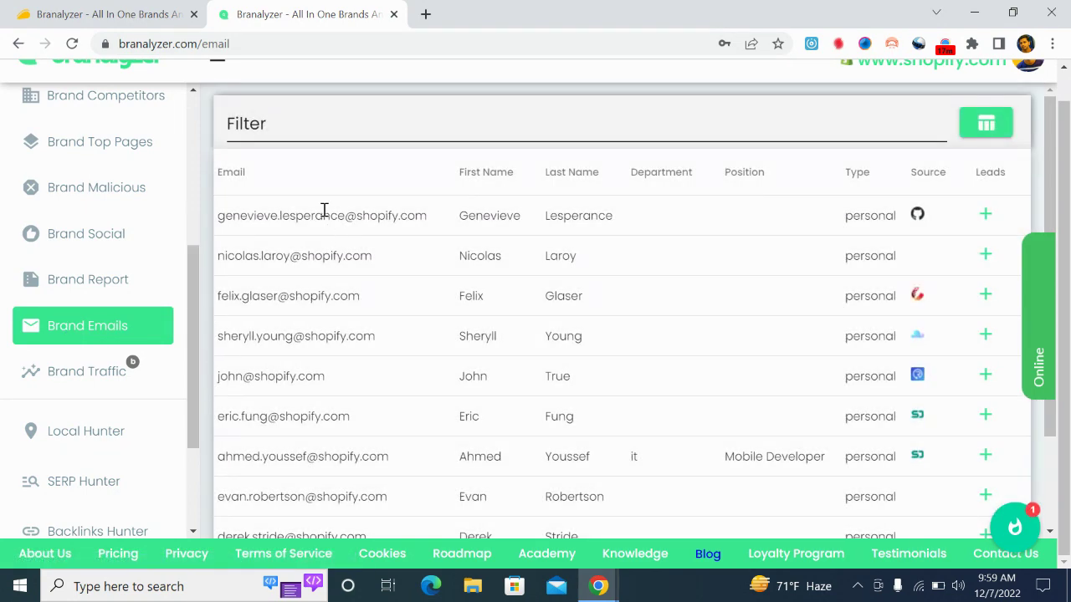
{"action": "scroll", "coordinate": [325, 209], "scroll_direction": "down", "scroll_amount": 2}
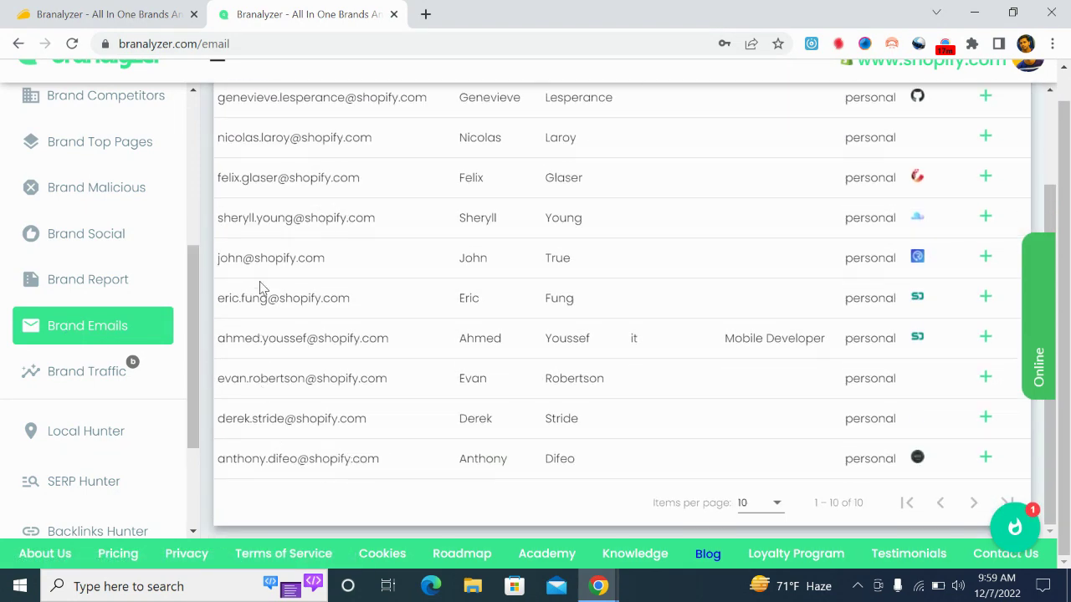
{"action": "scroll", "coordinate": [342, 273], "scroll_direction": "up", "scroll_amount": 2}
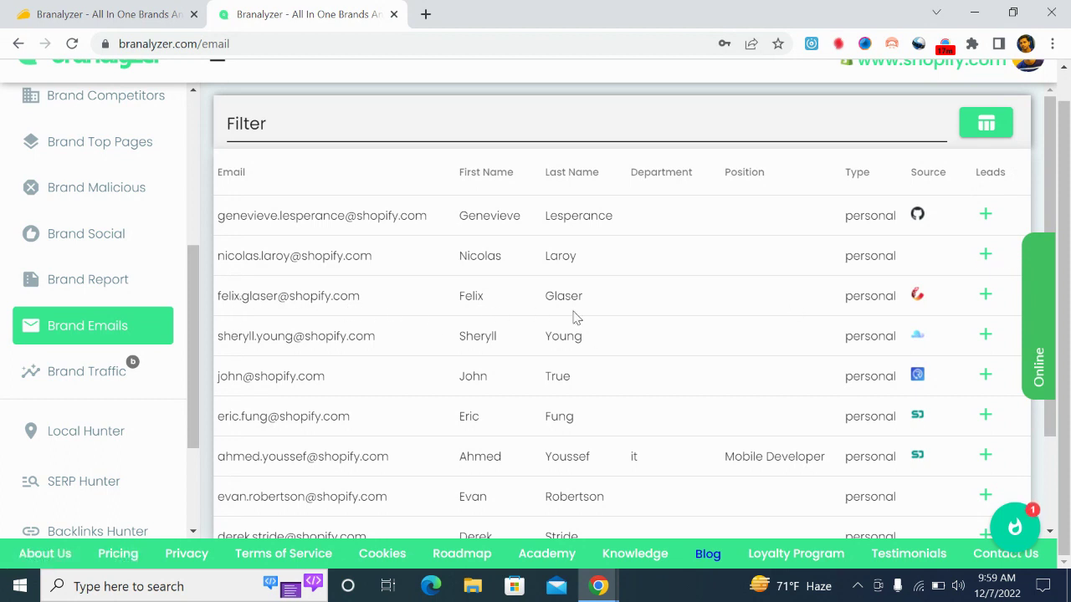
{"action": "scroll", "coordinate": [892, 332], "scroll_direction": "down", "scroll_amount": 1}
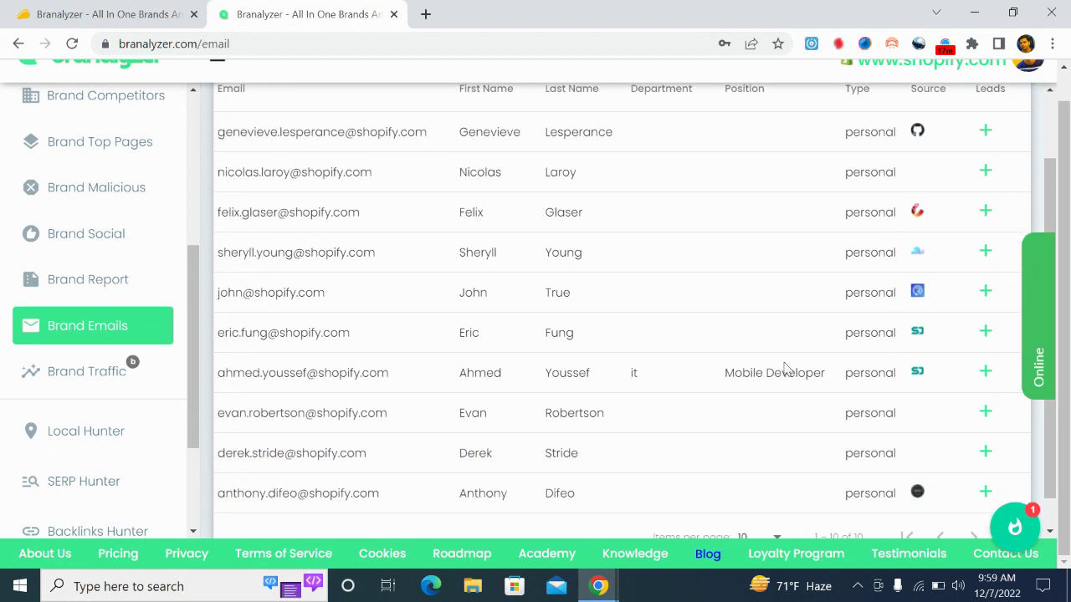
{"action": "scroll", "coordinate": [701, 413], "scroll_direction": "down", "scroll_amount": 1}
{"action": "scroll", "coordinate": [856, 337], "scroll_direction": "up", "scroll_amount": 2}
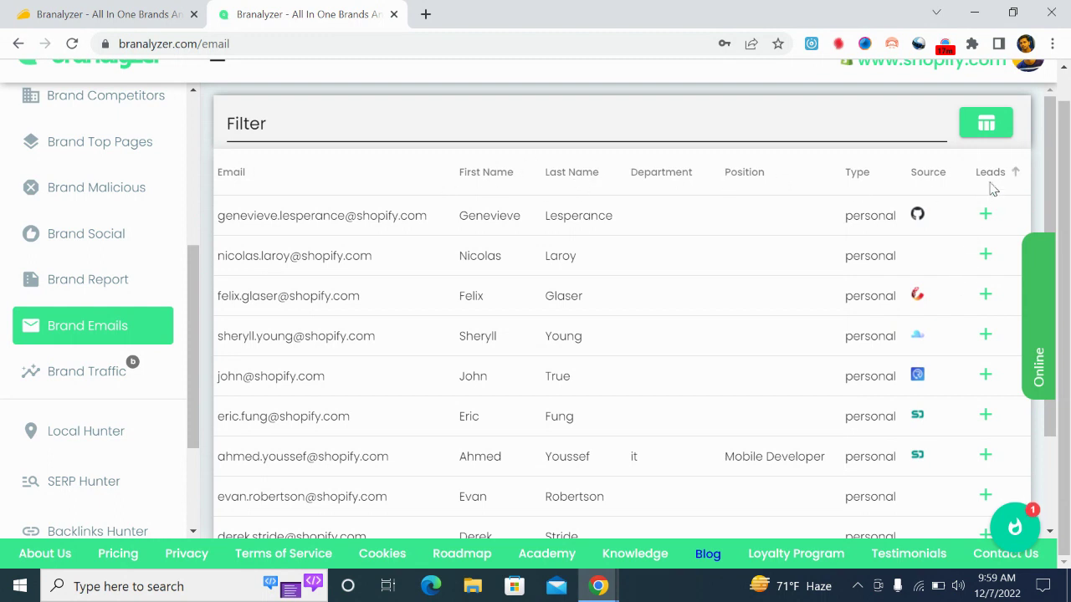
Open the Brand Traffic report and examine the engagement metrics and their explanations, the traffic sources and the top country traffic
{"action": "left_click", "coordinate": [66, 384]}
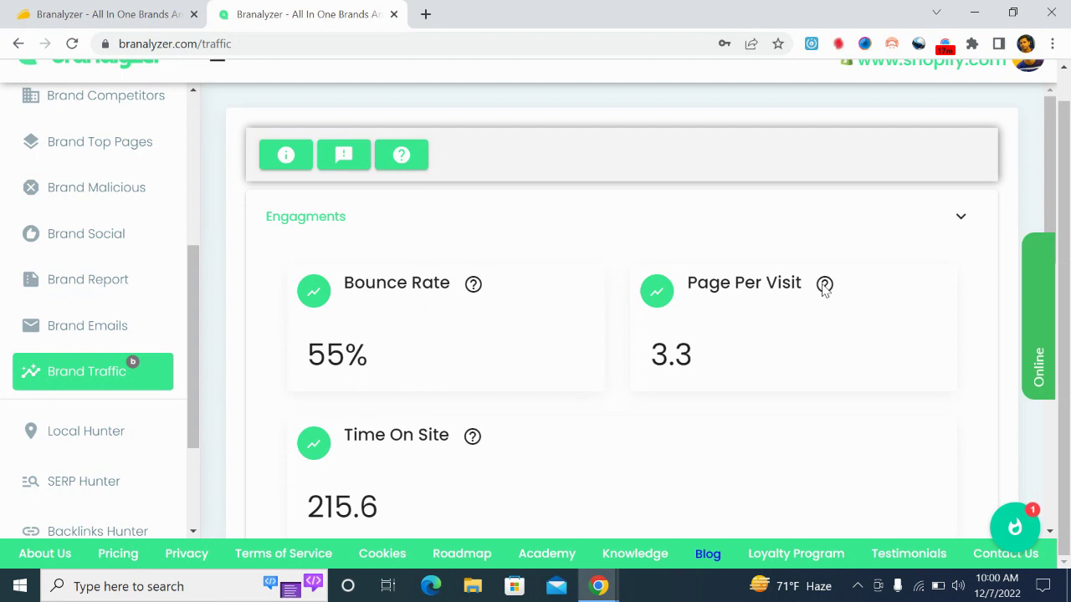
{"action": "mouse_move", "coordinate": [825, 288]}
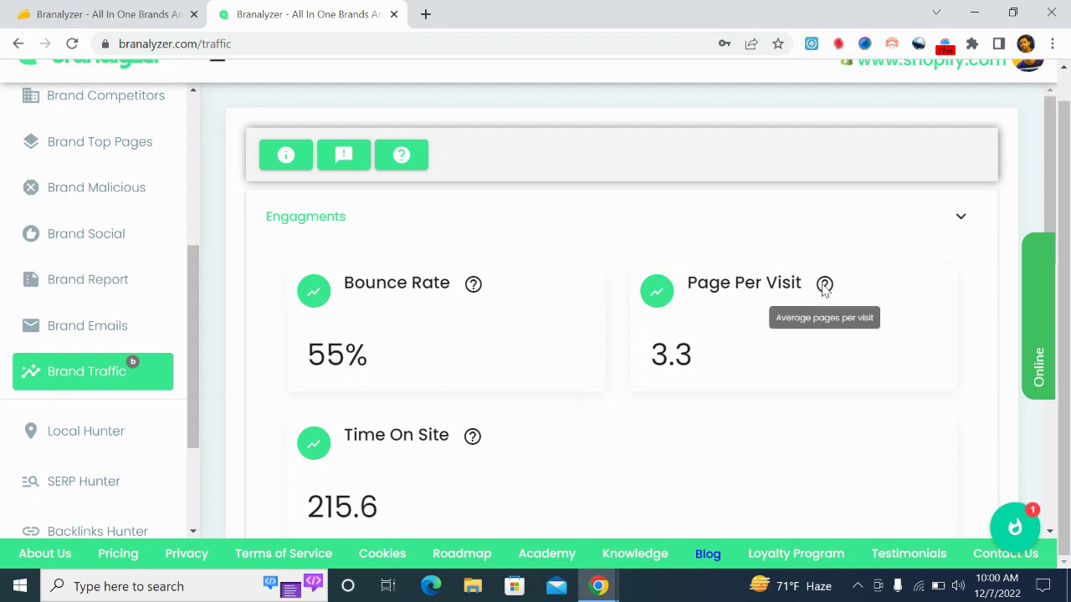
{"action": "scroll", "coordinate": [717, 363], "scroll_direction": "down", "scroll_amount": 3}
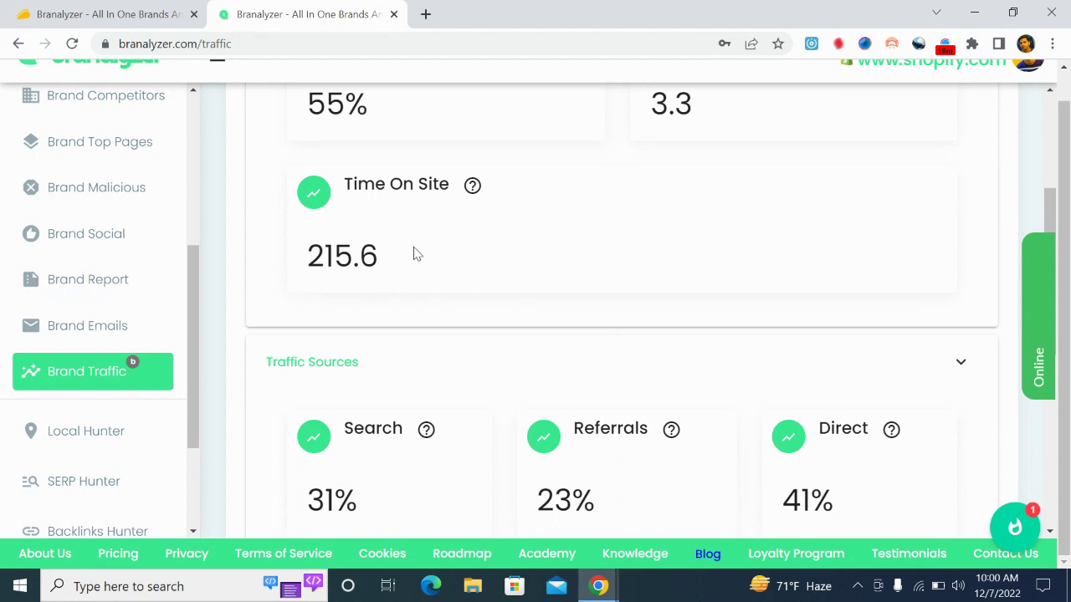
{"action": "mouse_move", "coordinate": [473, 186]}
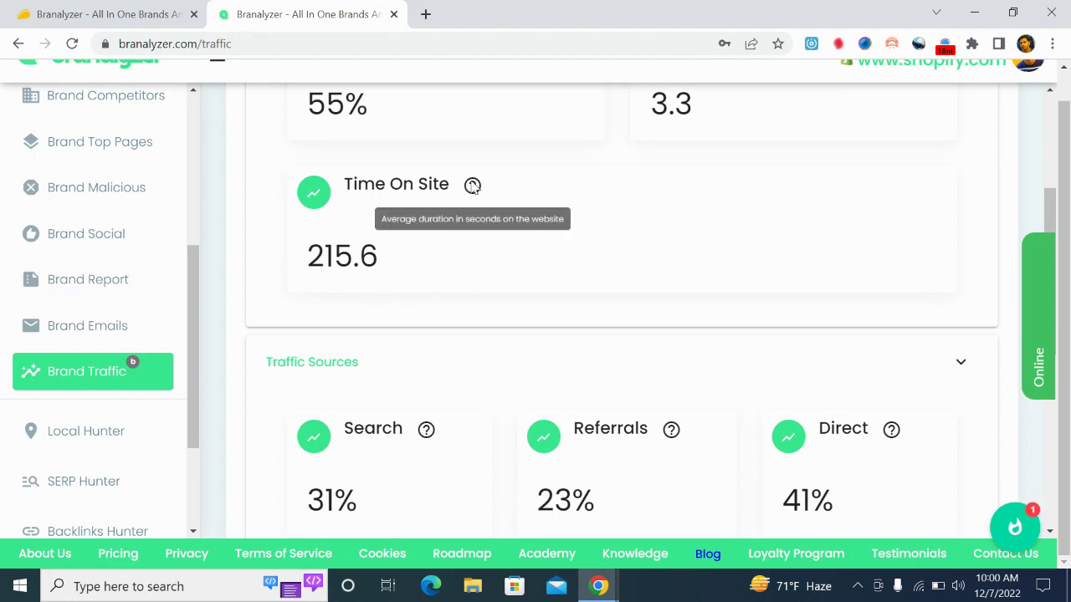
{"action": "scroll", "coordinate": [427, 289], "scroll_direction": "down", "scroll_amount": 2}
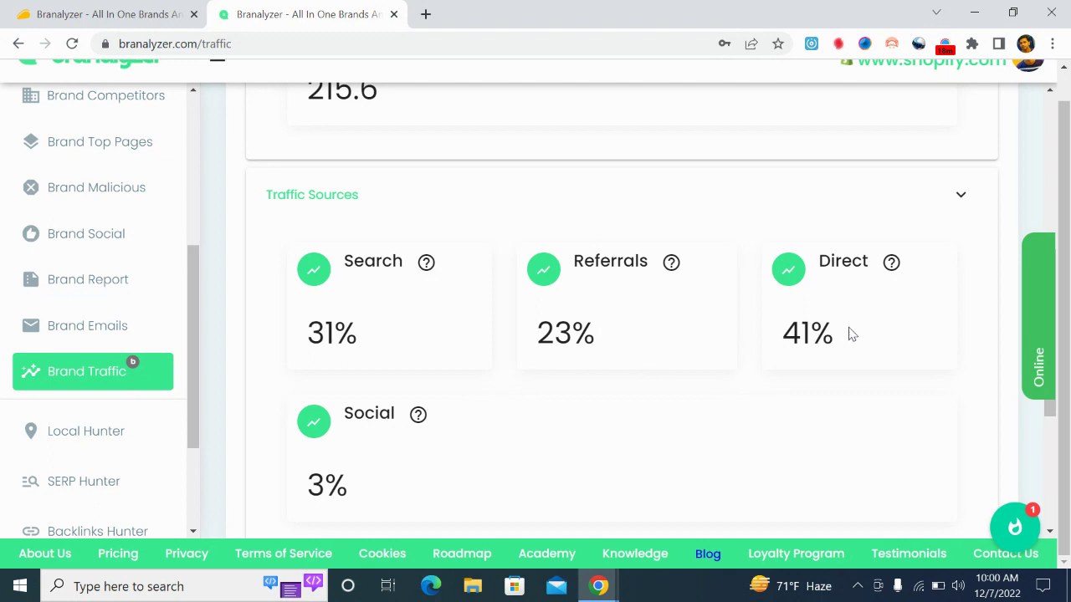
{"action": "scroll", "coordinate": [851, 335], "scroll_direction": "down", "scroll_amount": 3}
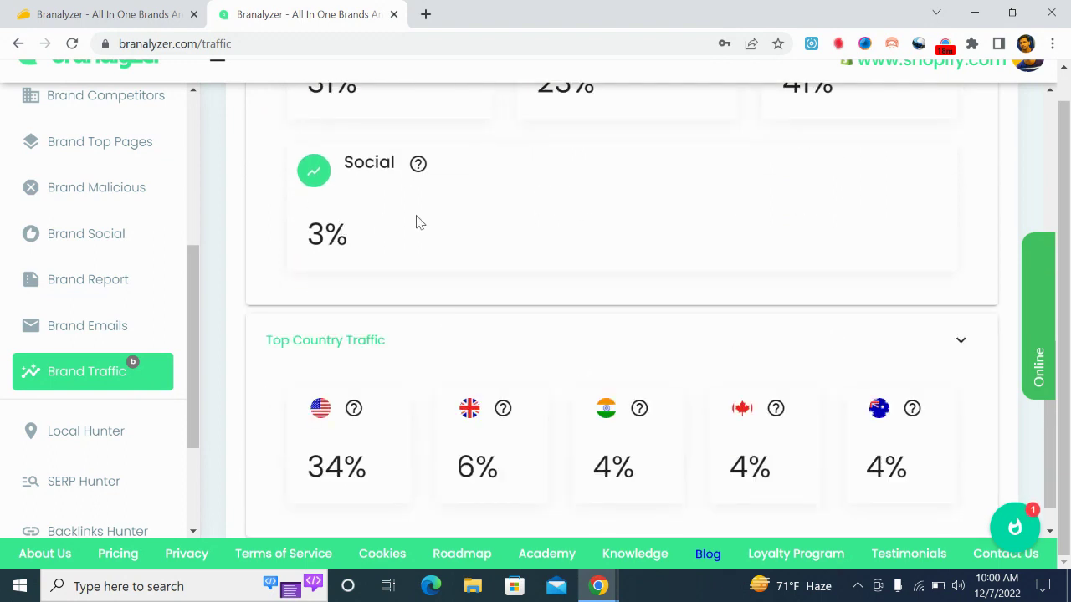
{"action": "scroll", "coordinate": [464, 258], "scroll_direction": "down", "scroll_amount": 1}
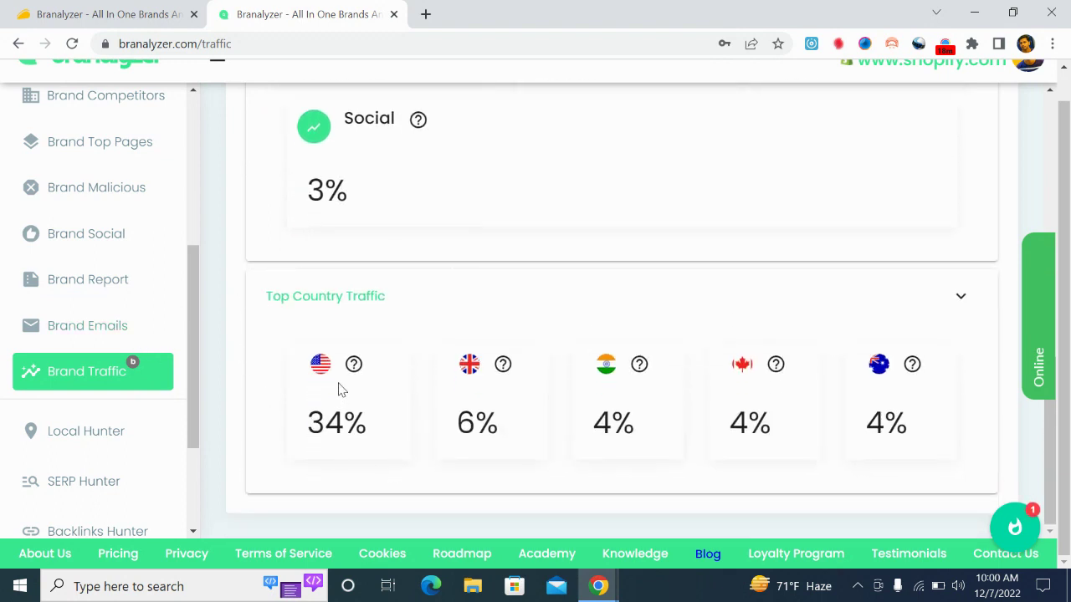
Check which country each Top Country Traffic flag stands for, and look back over the traffic sources and engagement metrics
{"action": "mouse_move", "coordinate": [496, 372]}
{"action": "mouse_move", "coordinate": [775, 371]}
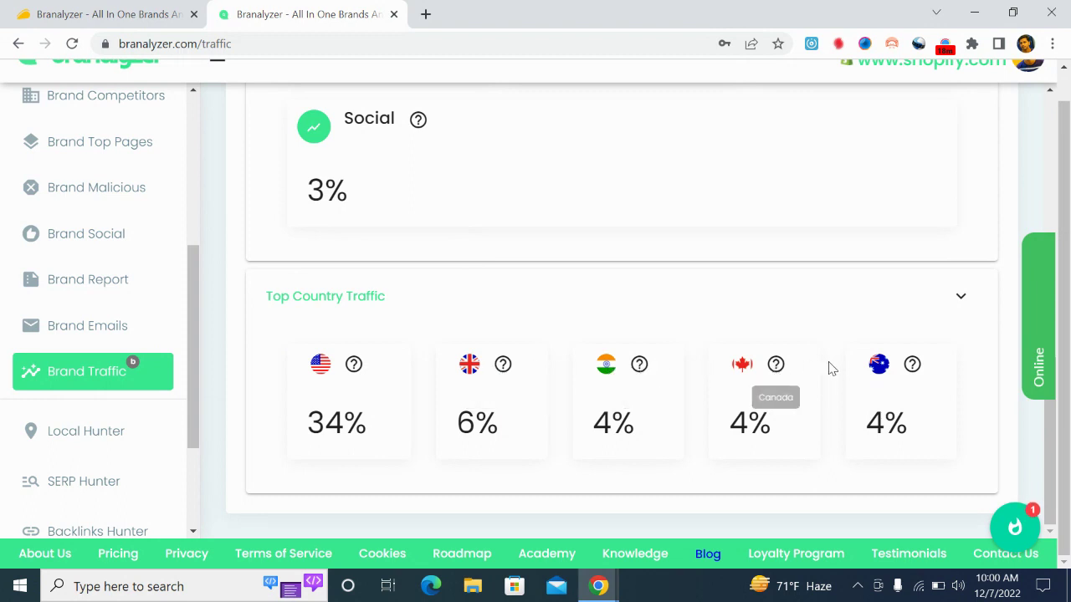
{"action": "mouse_move", "coordinate": [910, 369]}
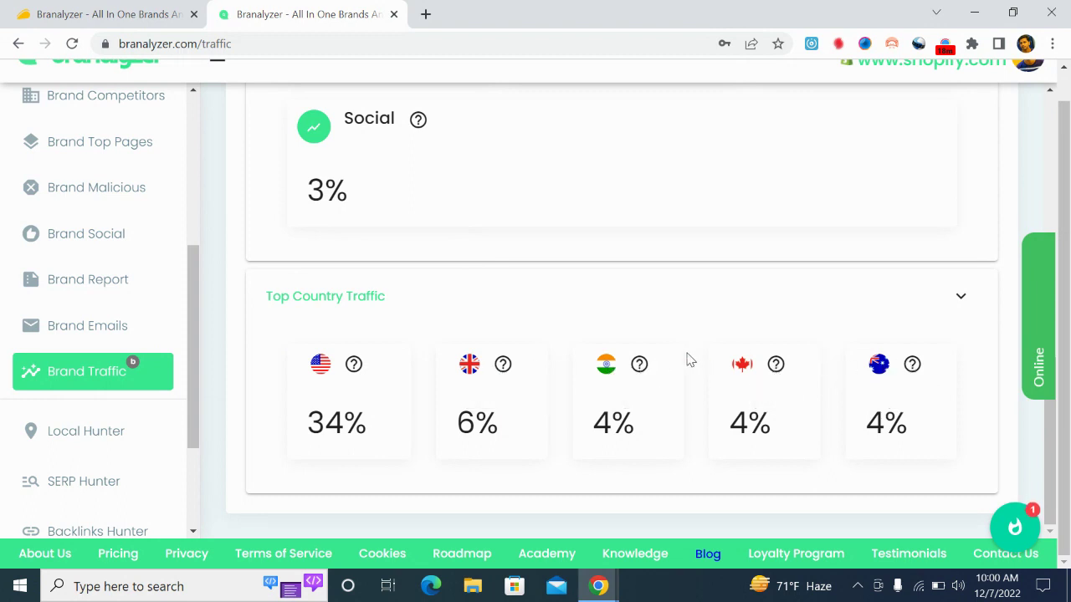
{"action": "scroll", "coordinate": [492, 319], "scroll_direction": "up", "scroll_amount": 4}
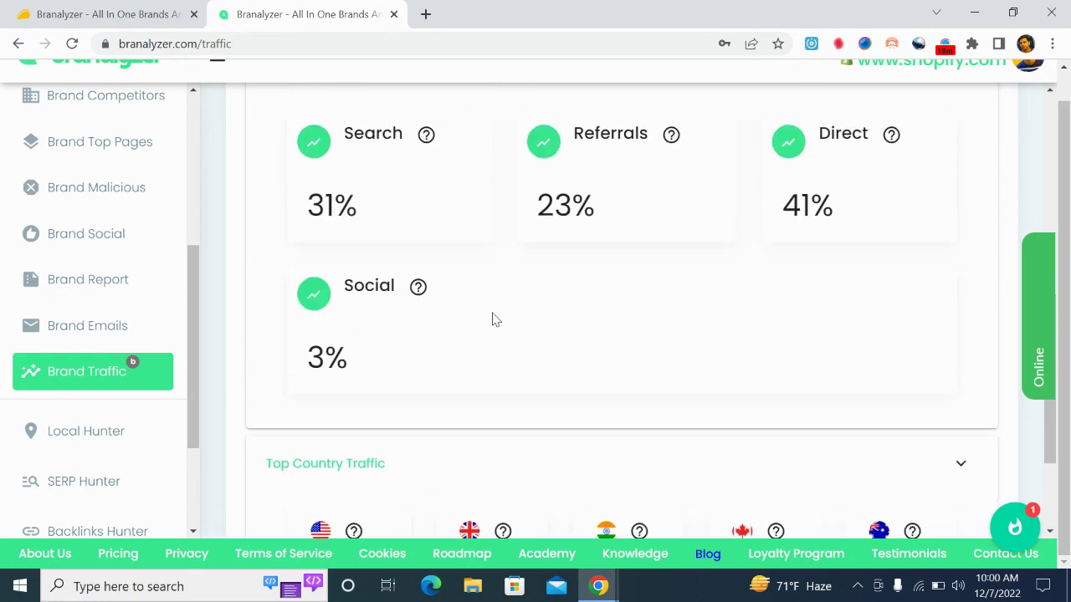
{"action": "scroll", "coordinate": [494, 320], "scroll_direction": "up", "scroll_amount": 4}
{"action": "scroll", "coordinate": [494, 320], "scroll_direction": "up", "scroll_amount": 1}
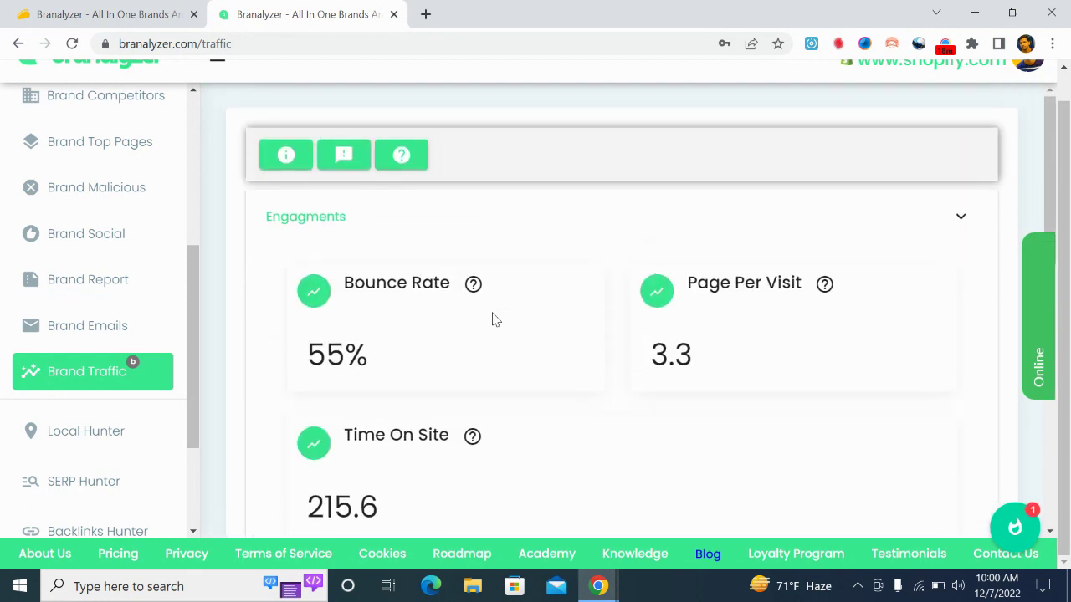
{"action": "scroll", "coordinate": [494, 320], "scroll_direction": "down", "scroll_amount": 3}
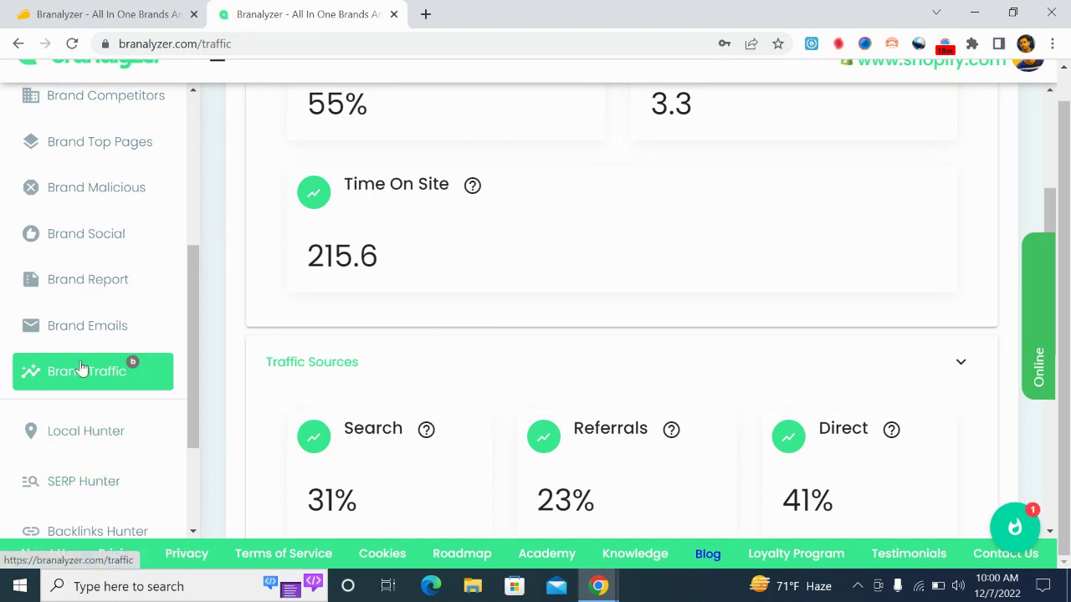
Open the Local Hunter and look over its business search field, filter and result columns
{"action": "scroll", "coordinate": [81, 370], "scroll_direction": "down", "scroll_amount": 2}
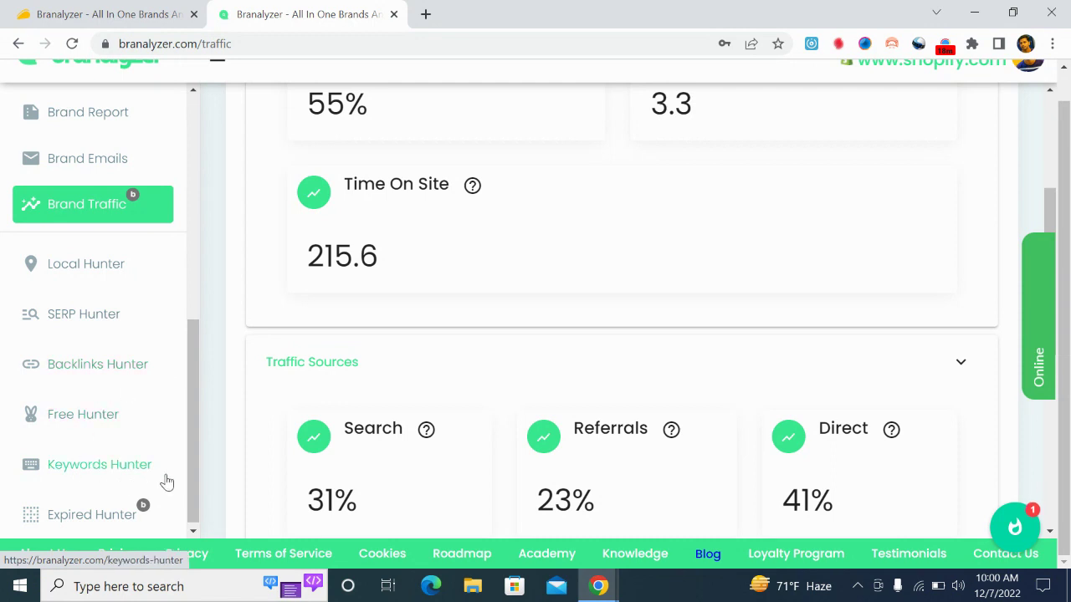
{"action": "scroll", "coordinate": [138, 487], "scroll_direction": "down", "scroll_amount": 1}
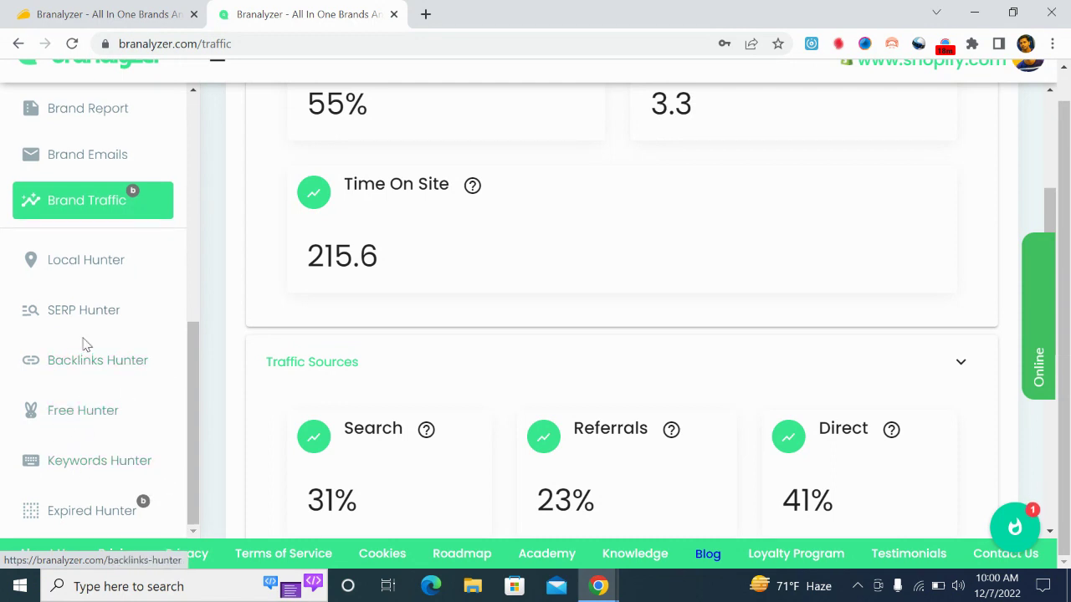
{"action": "left_click", "coordinate": [97, 268]}
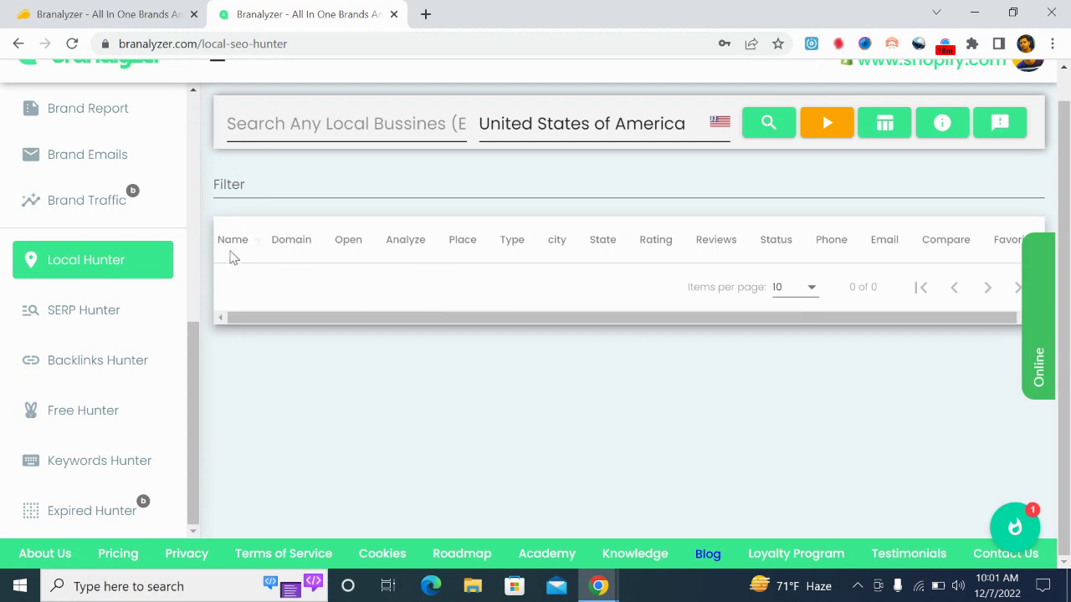
{"action": "left_click", "coordinate": [332, 185]}
{"action": "left_click", "coordinate": [262, 123]}
Open the SERP Hunter and run a search for "buy domain"
{"action": "left_click", "coordinate": [81, 313]}
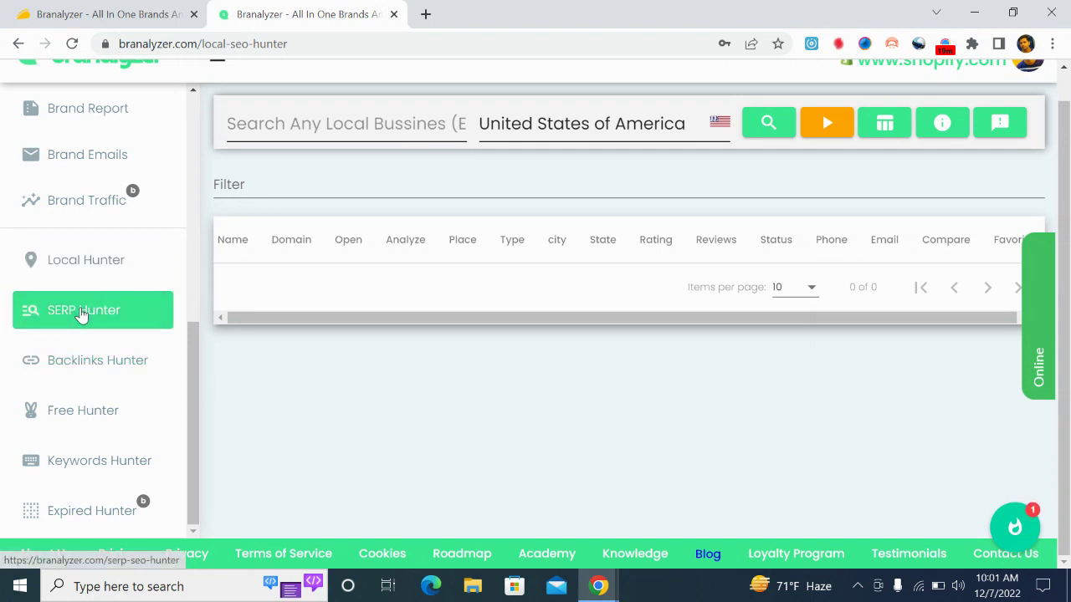
{"action": "left_click", "coordinate": [260, 117]}
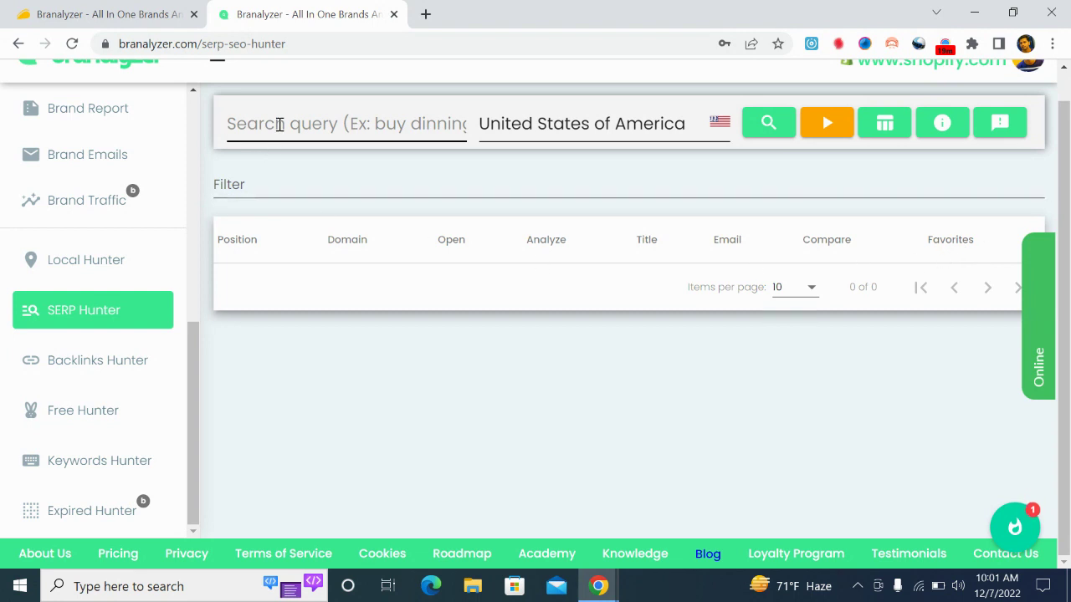
{"action": "key", "text": "super+v"}
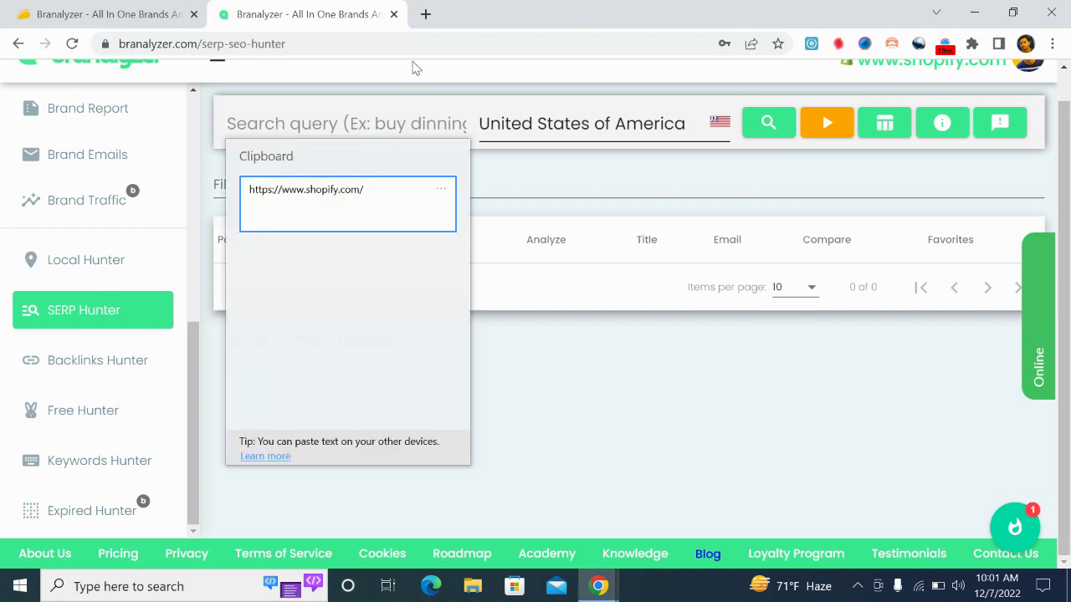
{"action": "left_click", "coordinate": [314, 123]}
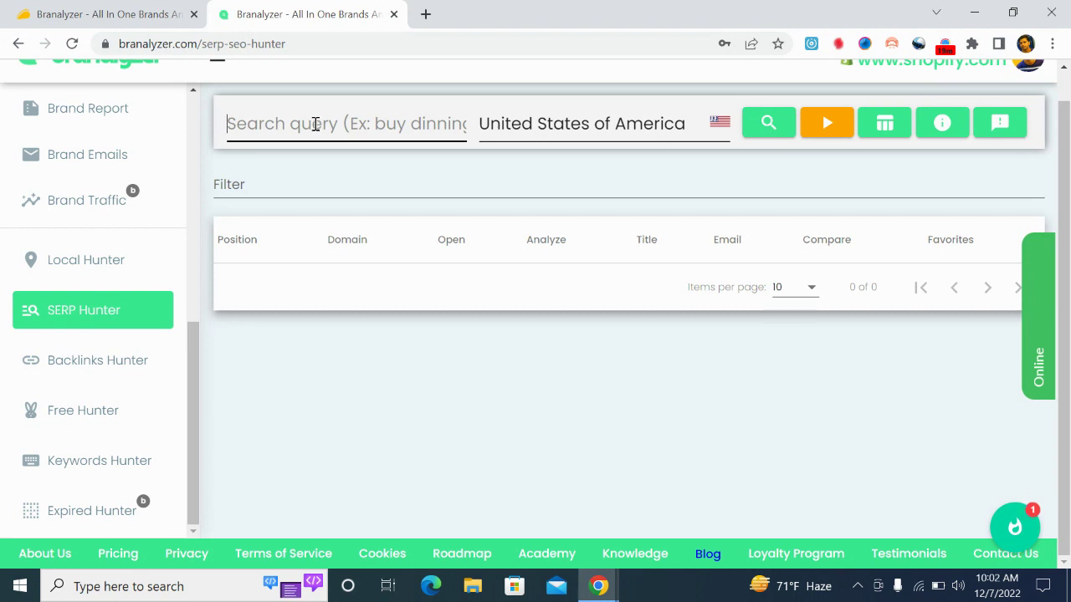
{"action": "type", "text": "buy domain"}
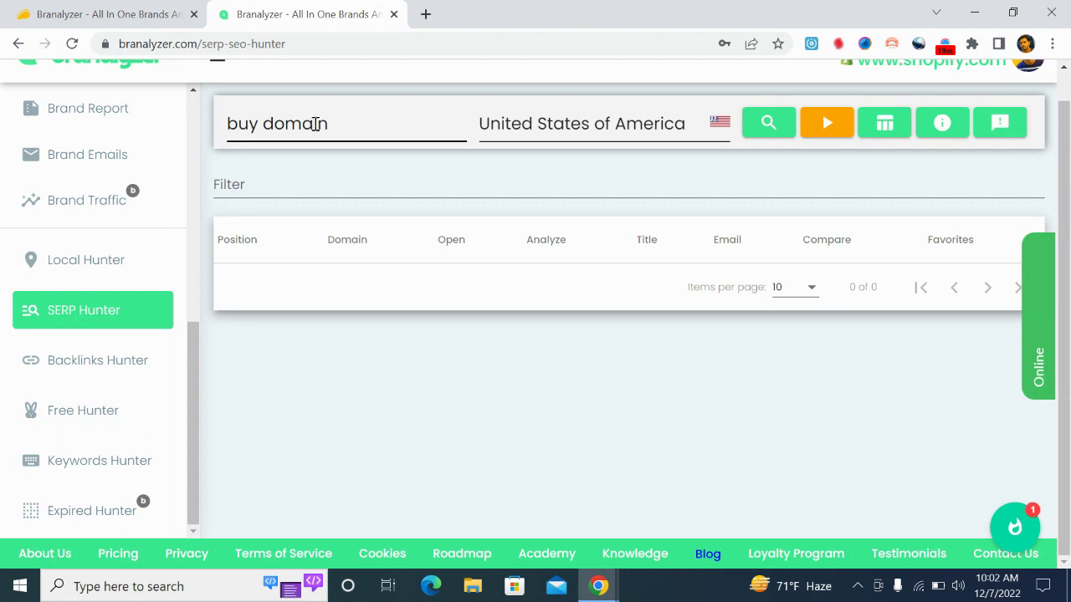
{"action": "left_click", "coordinate": [767, 126]}
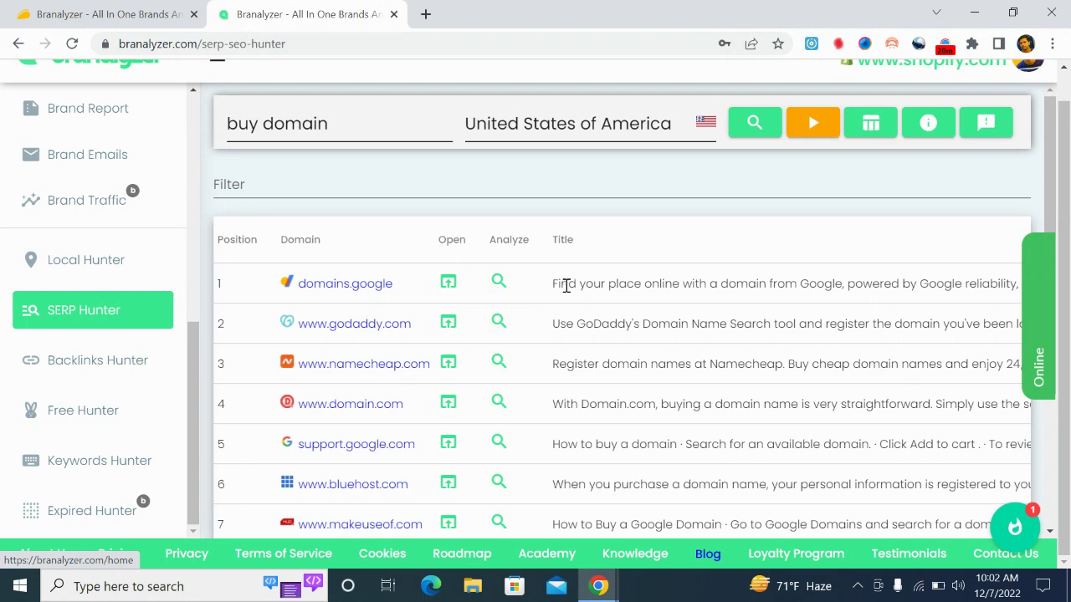
Examine the SERP results, from position, domain and title across to the email, compare and favorites columns
{"action": "scroll", "coordinate": [766, 285], "scroll_direction": "down", "scroll_amount": 2}
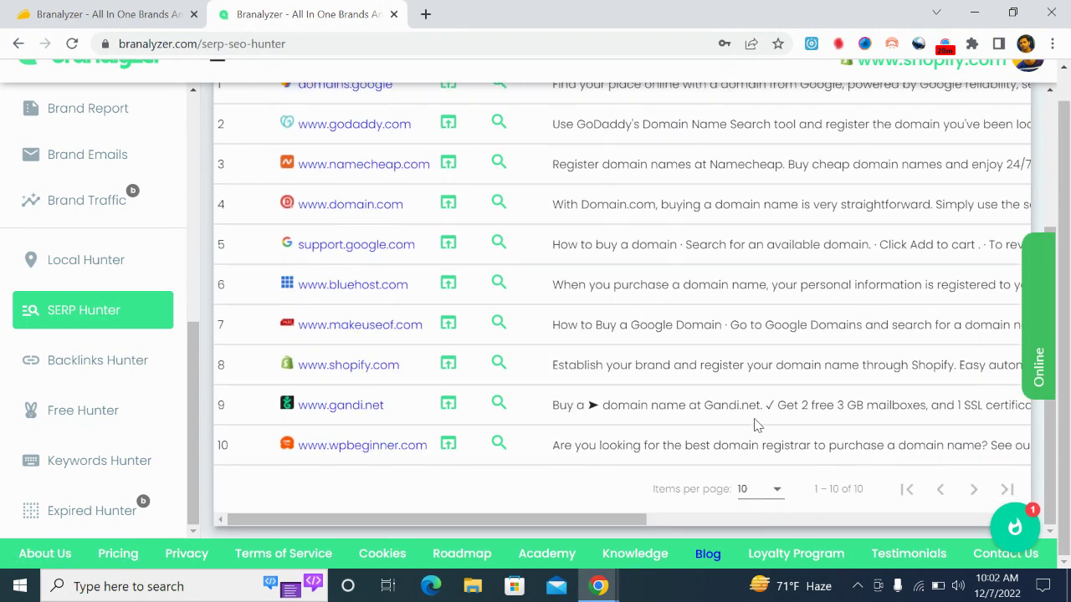
{"action": "left_click_drag", "start_coordinate": [837, 301], "coordinate": [502, 321]}
{"action": "left_click", "coordinate": [698, 303]}
{"action": "scroll", "coordinate": [728, 304], "scroll_direction": "up", "scroll_amount": 2}
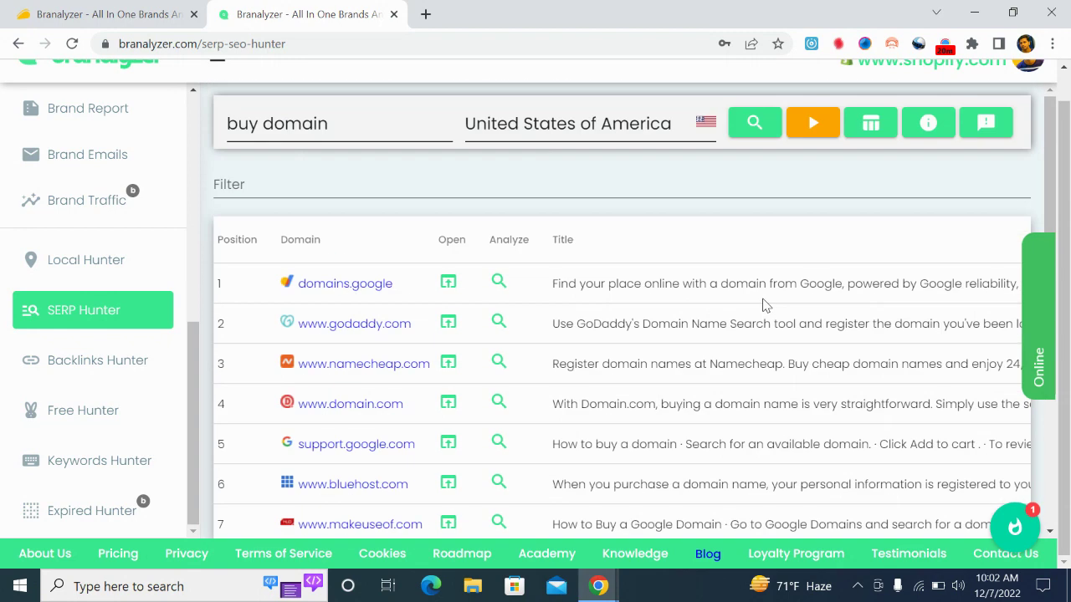
{"action": "scroll", "coordinate": [740, 239], "scroll_direction": "down", "scroll_amount": 2}
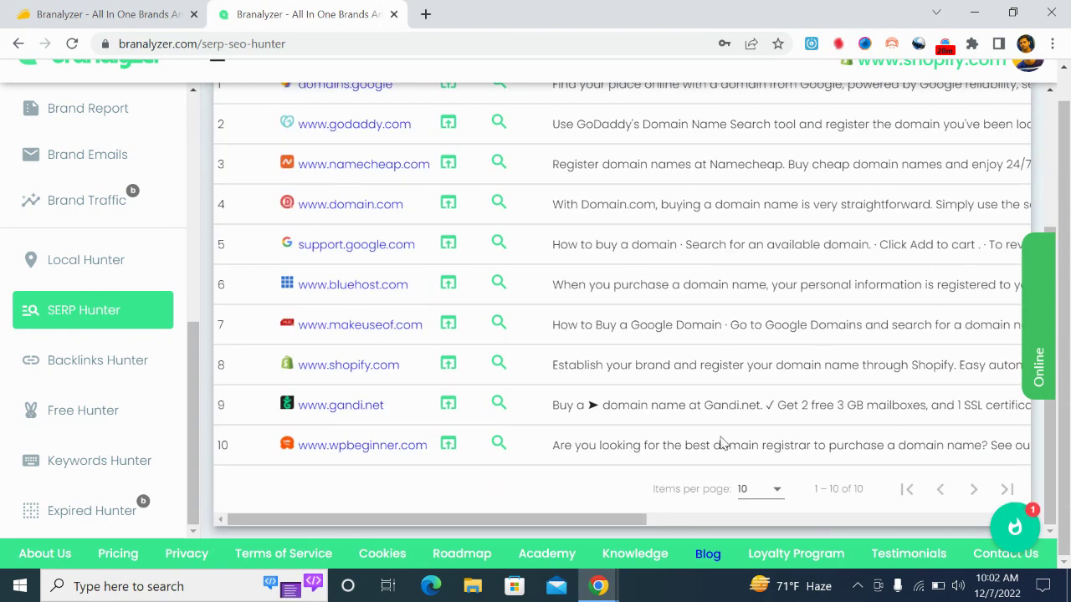
{"action": "scroll", "coordinate": [939, 426], "scroll_direction": "up", "scroll_amount": 2}
{"action": "scroll", "coordinate": [915, 428], "scroll_direction": "down", "scroll_amount": 2}
{"action": "left_click_drag", "start_coordinate": [390, 518], "coordinate": [1037, 507]}
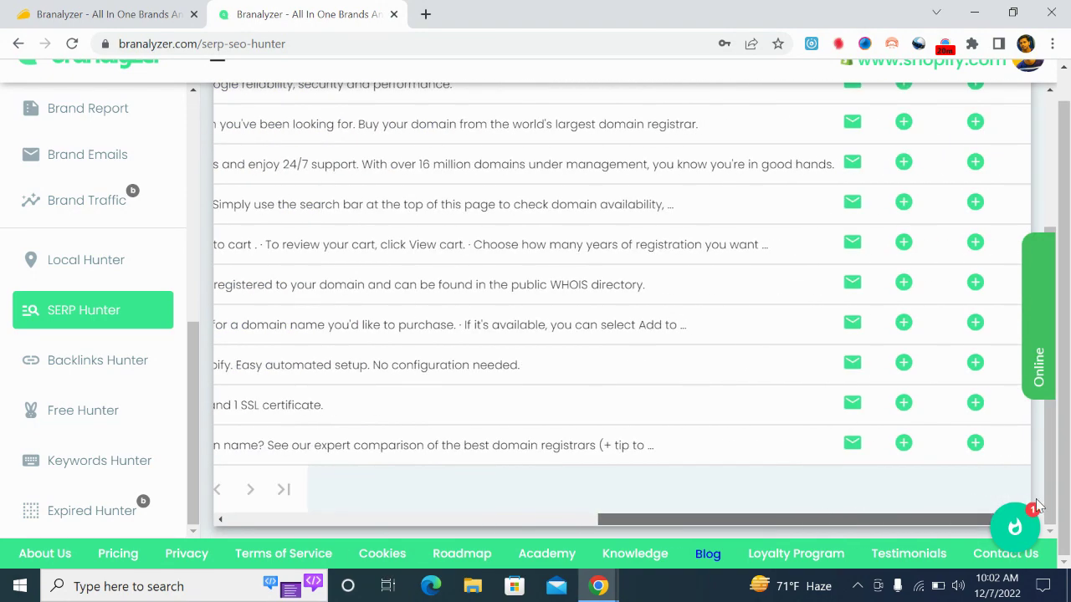
{"action": "scroll", "coordinate": [893, 405], "scroll_direction": "up", "scroll_amount": 2}
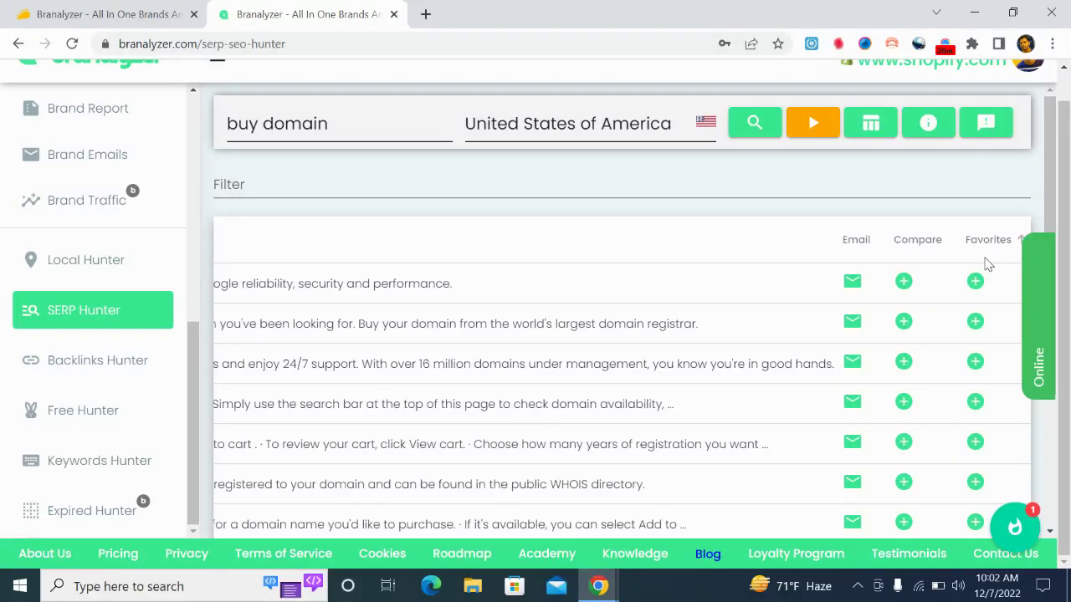
{"action": "scroll", "coordinate": [986, 265], "scroll_direction": "down", "scroll_amount": 2}
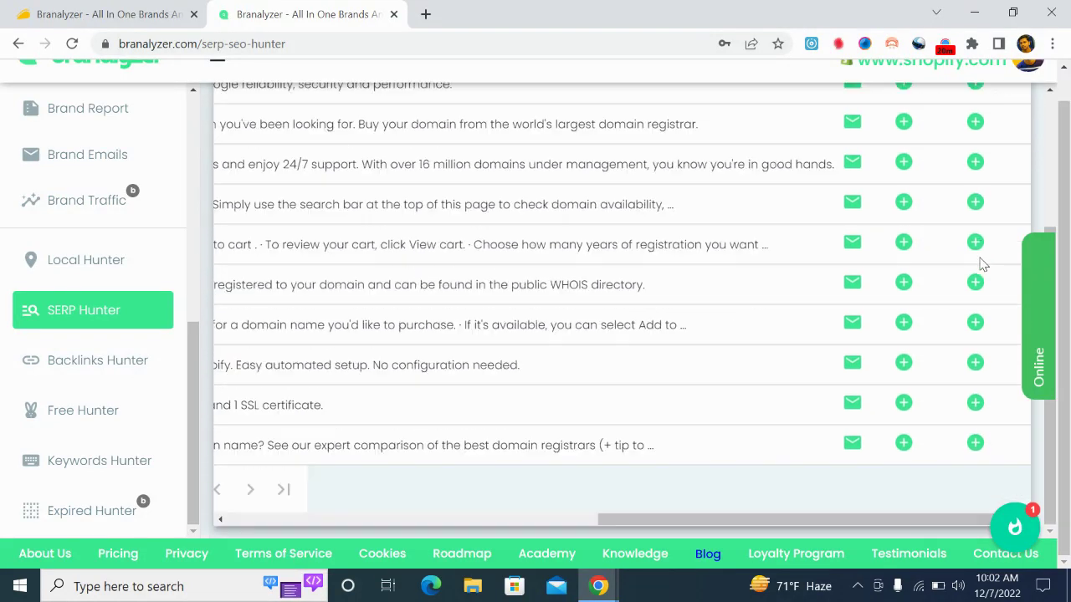
{"action": "left_click", "coordinate": [98, 360]}
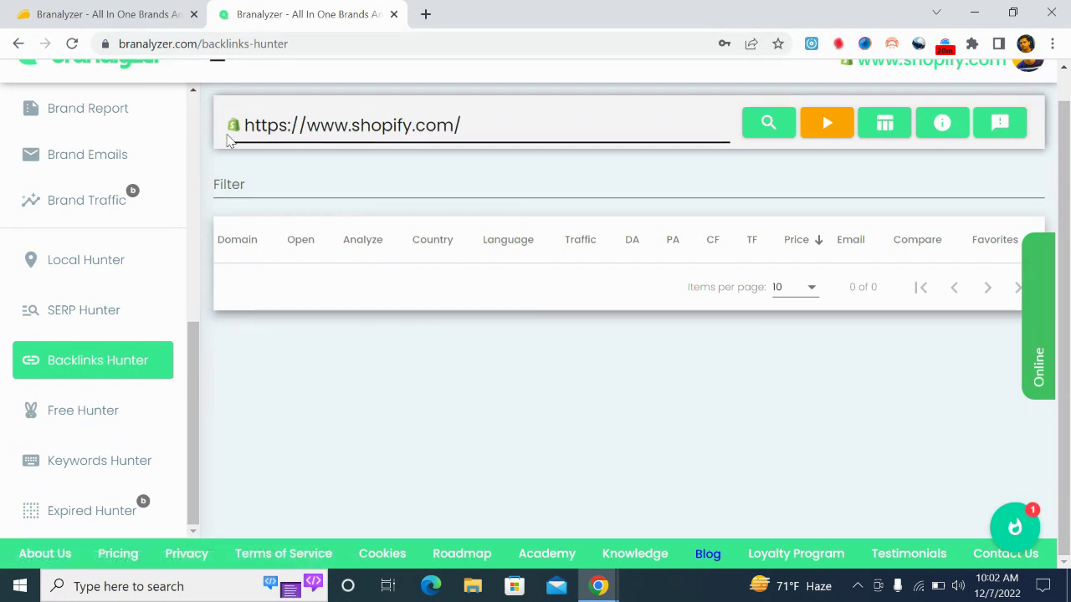
{"action": "left_click", "coordinate": [787, 125]}
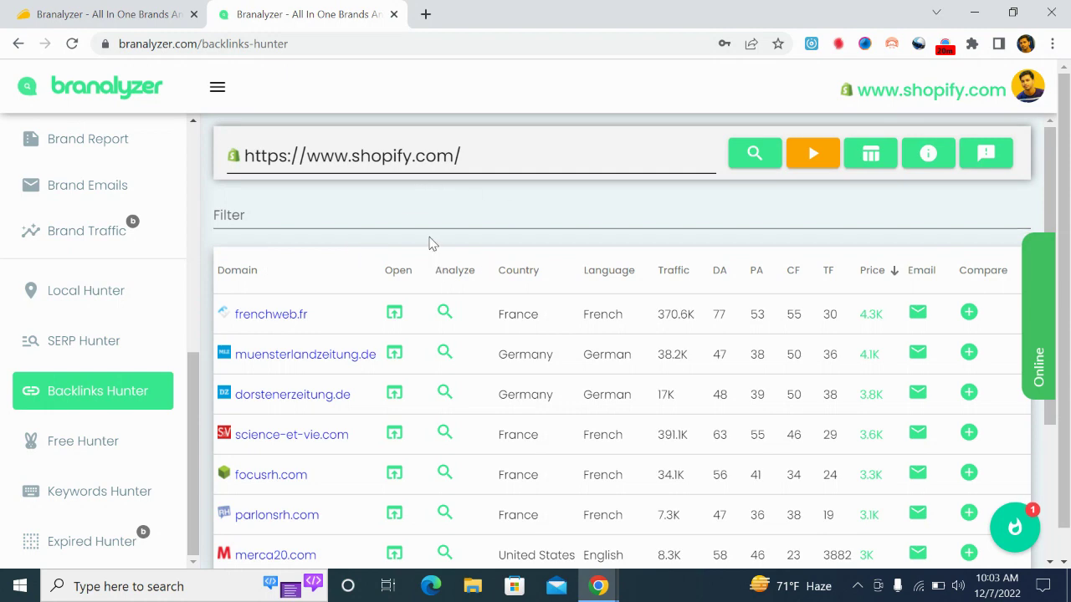
{"action": "scroll", "coordinate": [303, 312], "scroll_direction": "down", "scroll_amount": 3}
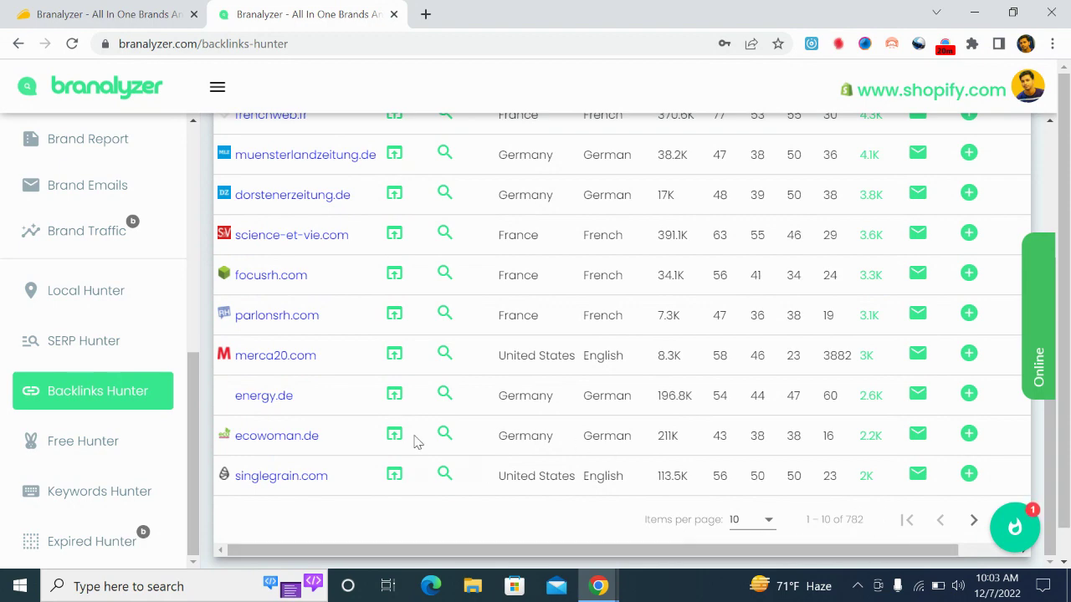
{"action": "scroll", "coordinate": [414, 440], "scroll_direction": "up", "scroll_amount": 3}
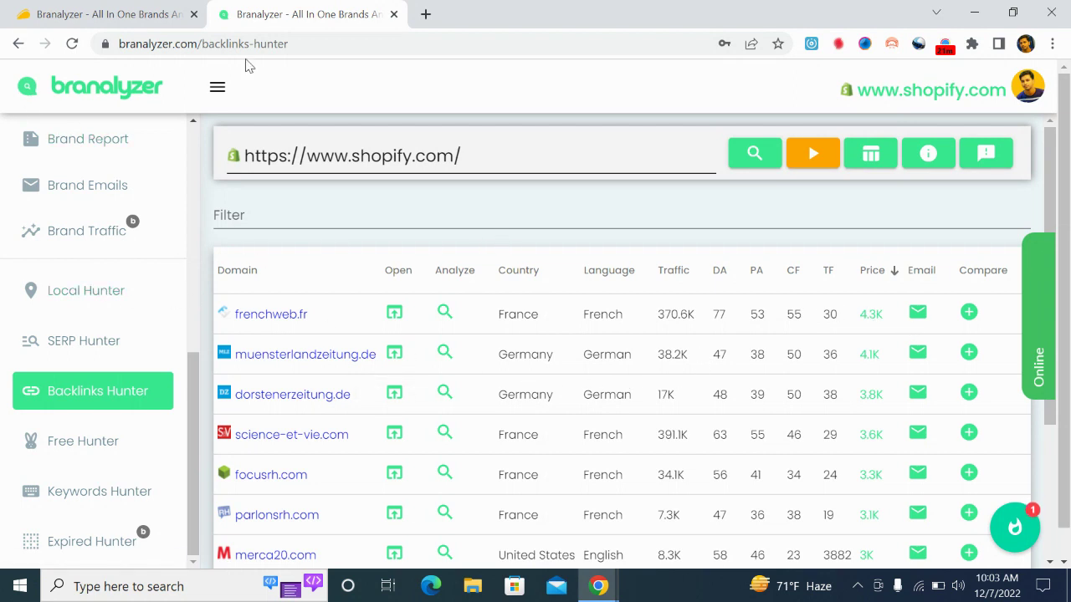
{"action": "scroll", "coordinate": [243, 251], "scroll_direction": "down", "scroll_amount": 3}
{"action": "scroll", "coordinate": [113, 470], "scroll_direction": "down", "scroll_amount": 1}
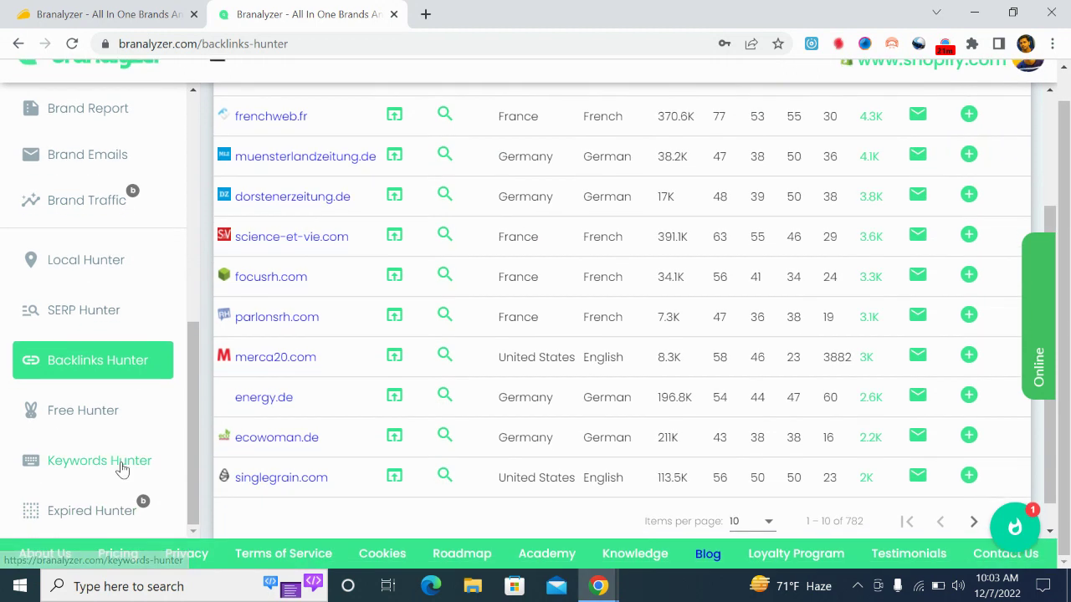
Open the Free Hunter and look over its search options, export option and result columns
{"action": "left_click", "coordinate": [75, 418]}
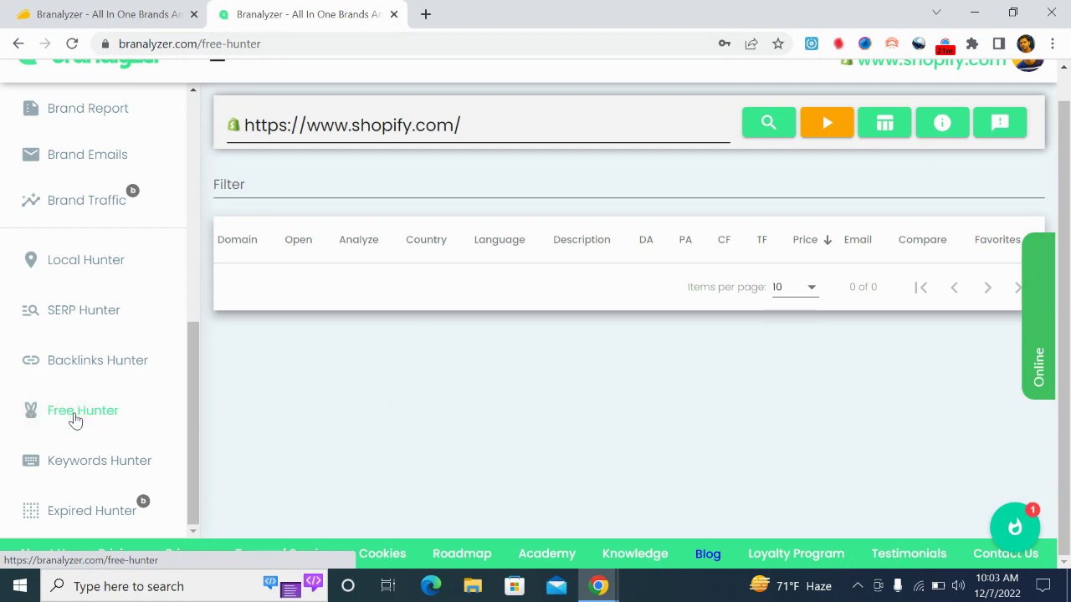
{"action": "left_click", "coordinate": [75, 418]}
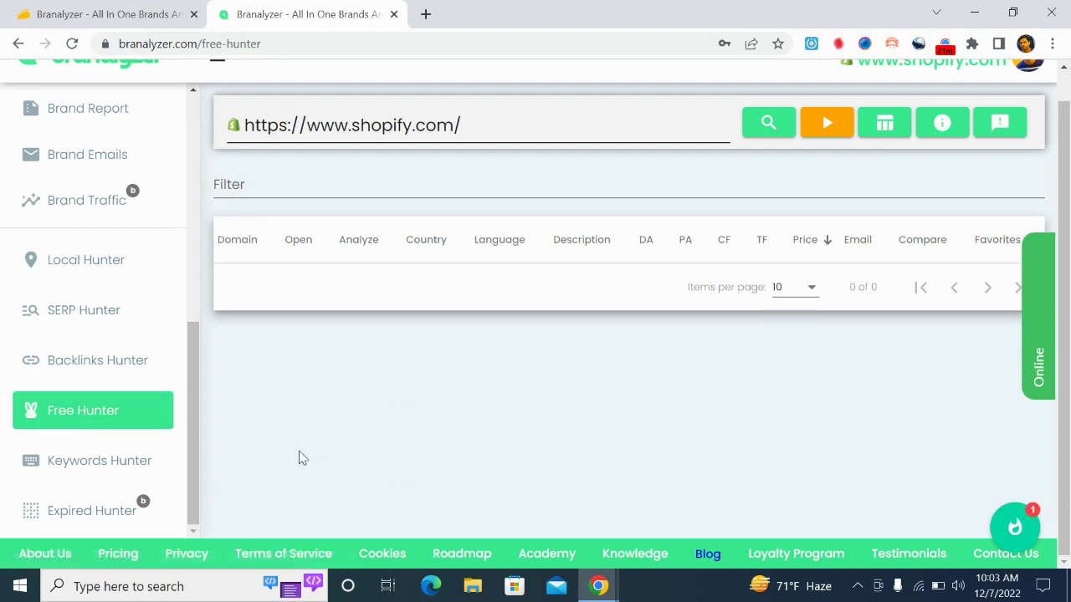
{"action": "scroll", "coordinate": [340, 289], "scroll_direction": "up", "scroll_amount": 1}
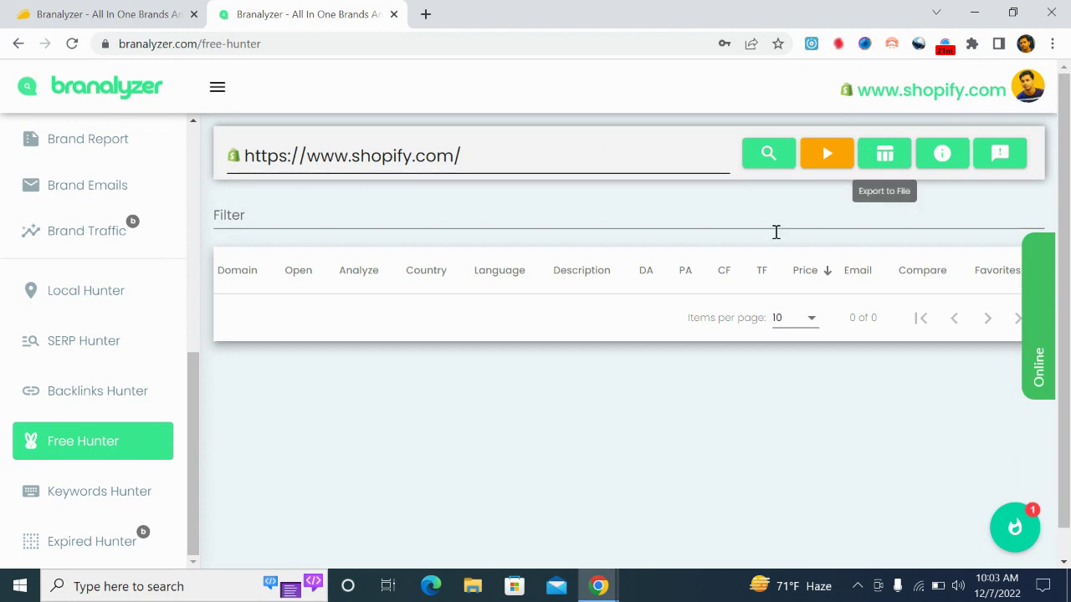
{"action": "scroll", "coordinate": [385, 308], "scroll_direction": "down", "scroll_amount": 1}
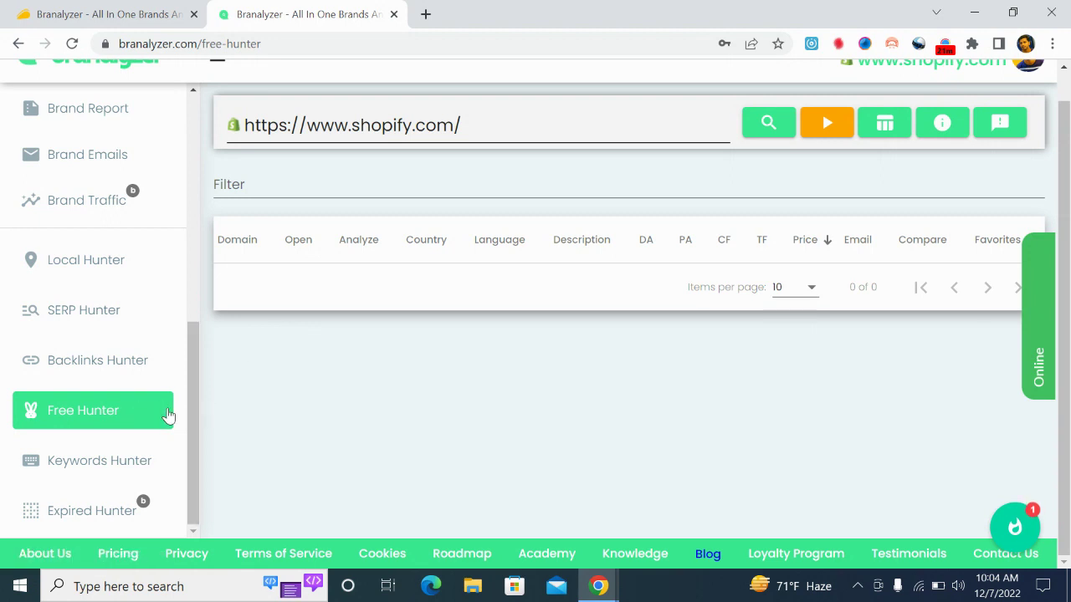
View the Keywords Hunter and the Expired Hunter, and look back over the list of brand reports
{"action": "left_click", "coordinate": [105, 467]}
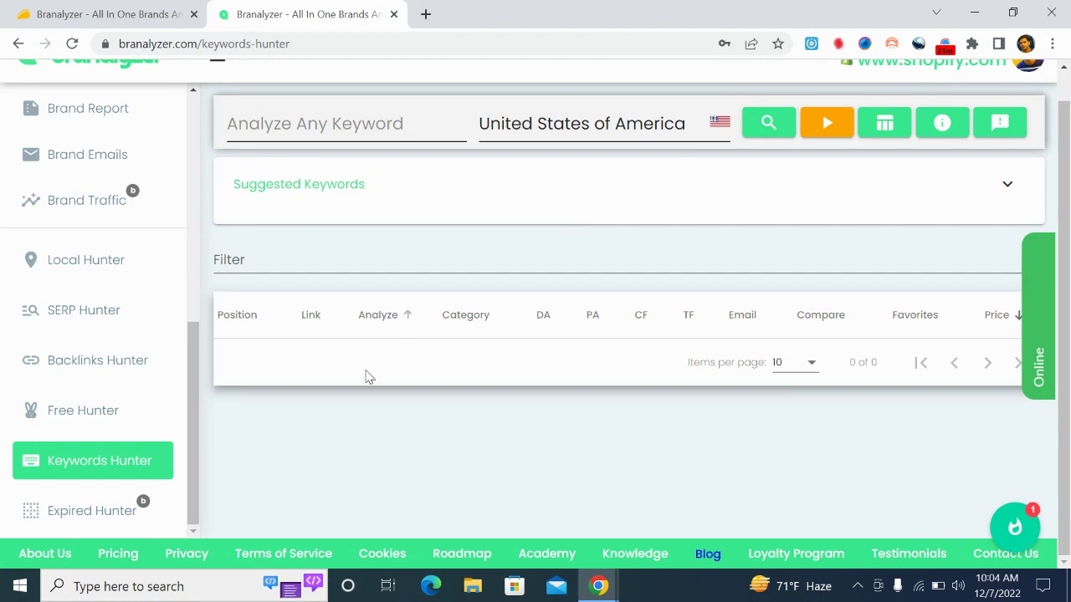
{"action": "left_click", "coordinate": [114, 519]}
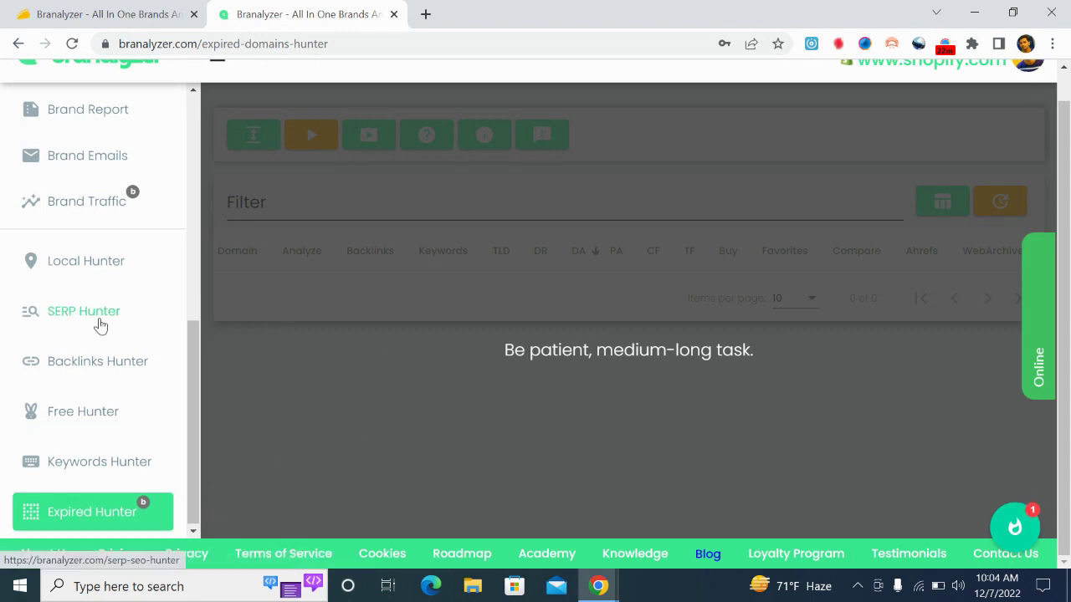
{"action": "scroll", "coordinate": [84, 314], "scroll_direction": "up", "scroll_amount": 6}
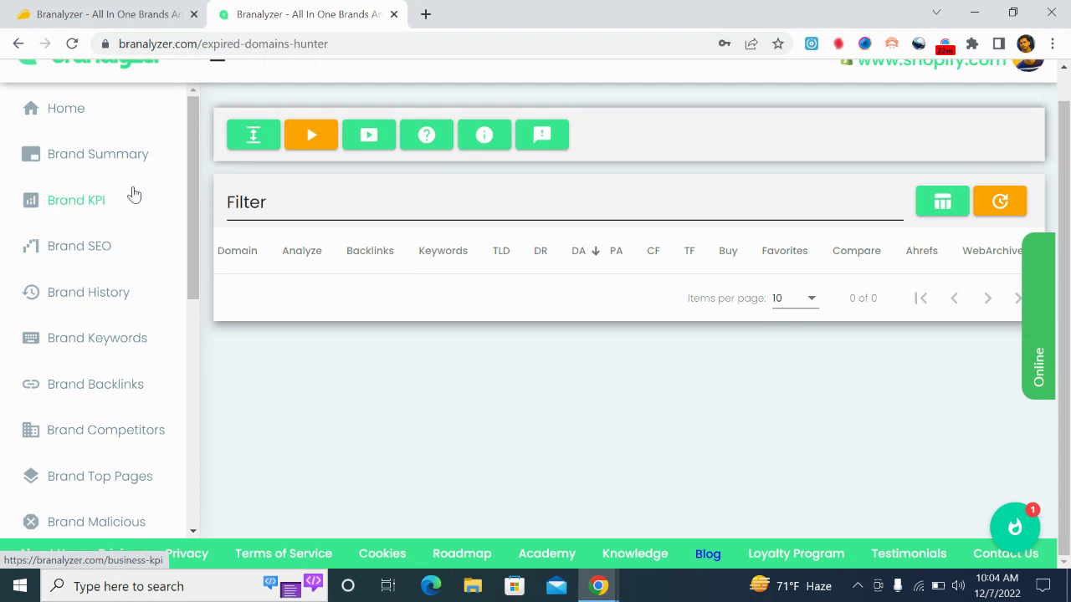
{"action": "scroll", "coordinate": [132, 190], "scroll_direction": "up", "scroll_amount": 1}
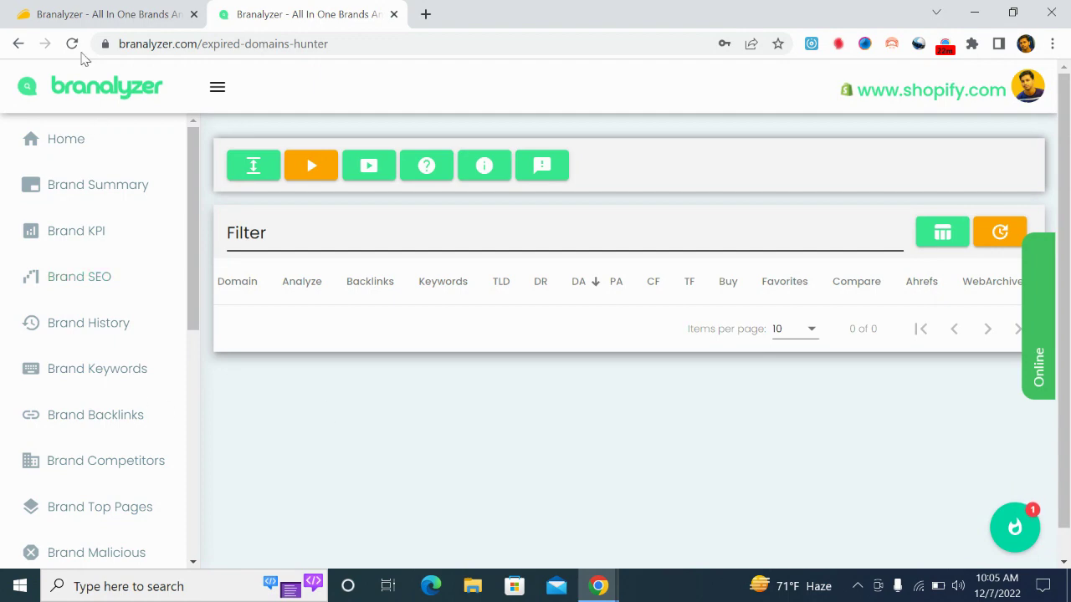
Switch to Branalyzer's AppSumo page and review its plan price and features, the questions and reviews section, and the product overview
{"action": "left_click", "coordinate": [65, 7]}
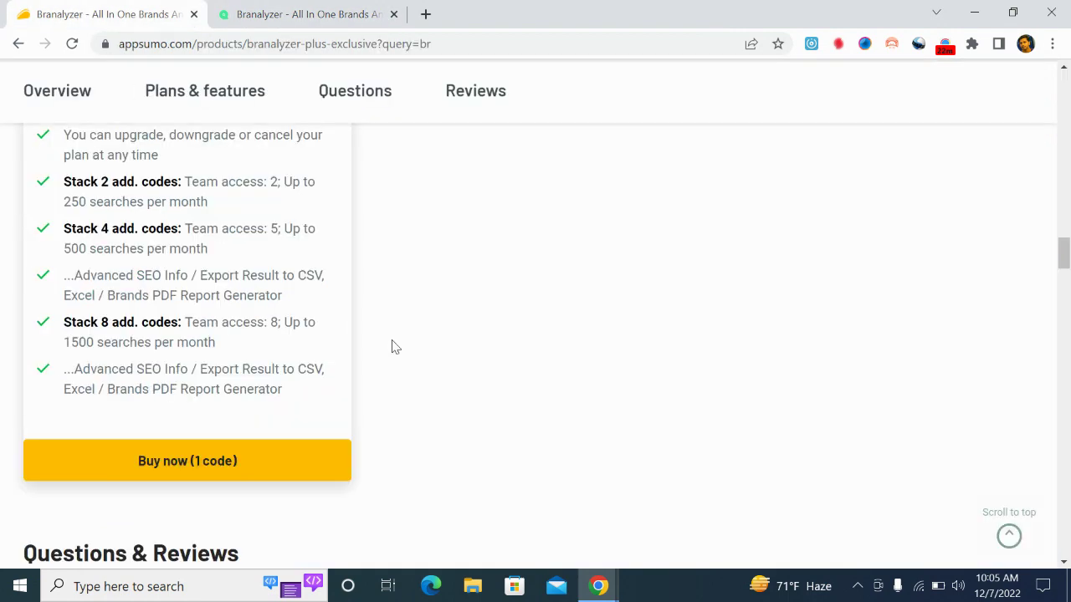
{"action": "scroll", "coordinate": [389, 348], "scroll_direction": "up", "scroll_amount": 5}
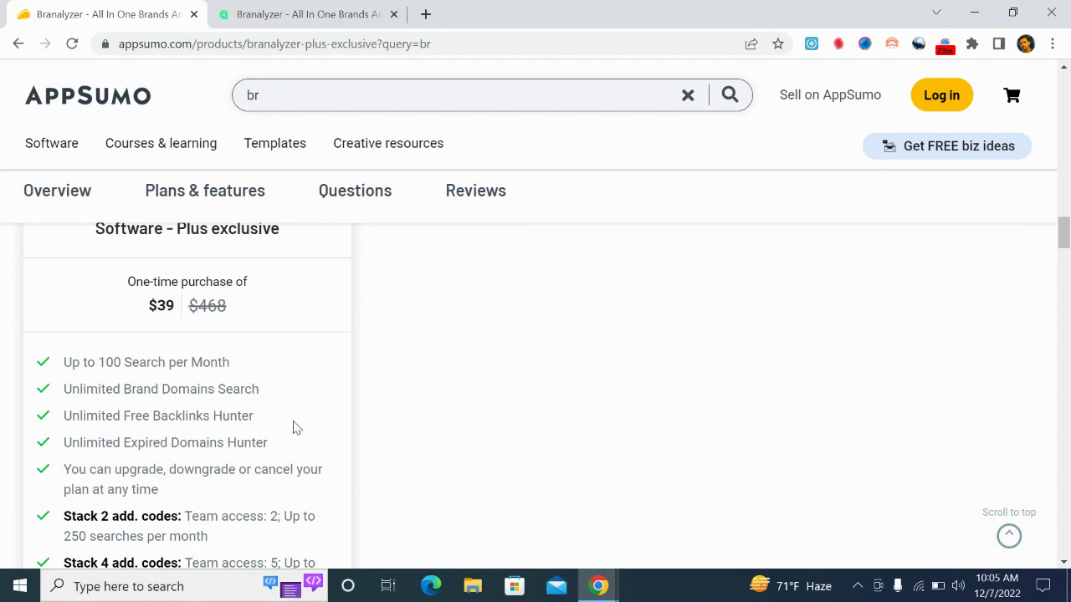
{"action": "scroll", "coordinate": [294, 427], "scroll_direction": "down", "scroll_amount": 1}
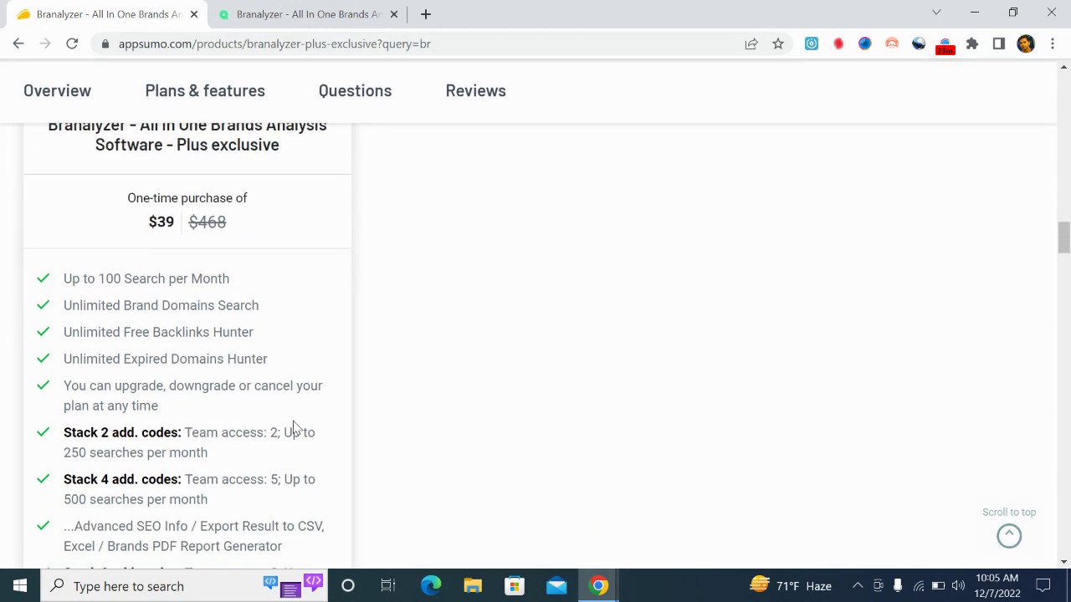
{"action": "scroll", "coordinate": [294, 427], "scroll_direction": "down", "scroll_amount": 6}
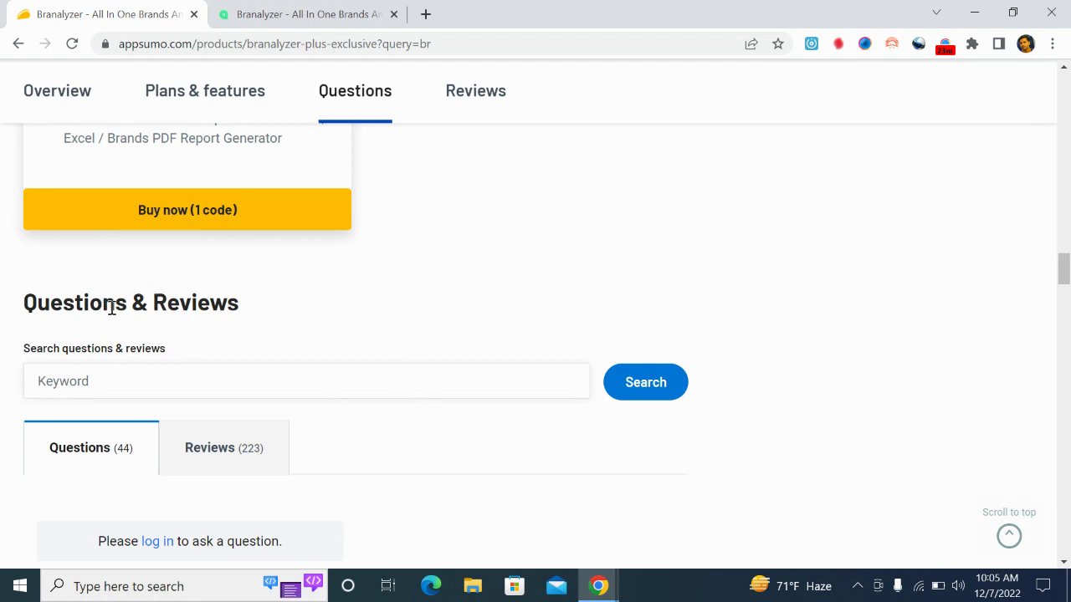
{"action": "scroll", "coordinate": [111, 308], "scroll_direction": "up", "scroll_amount": 15}
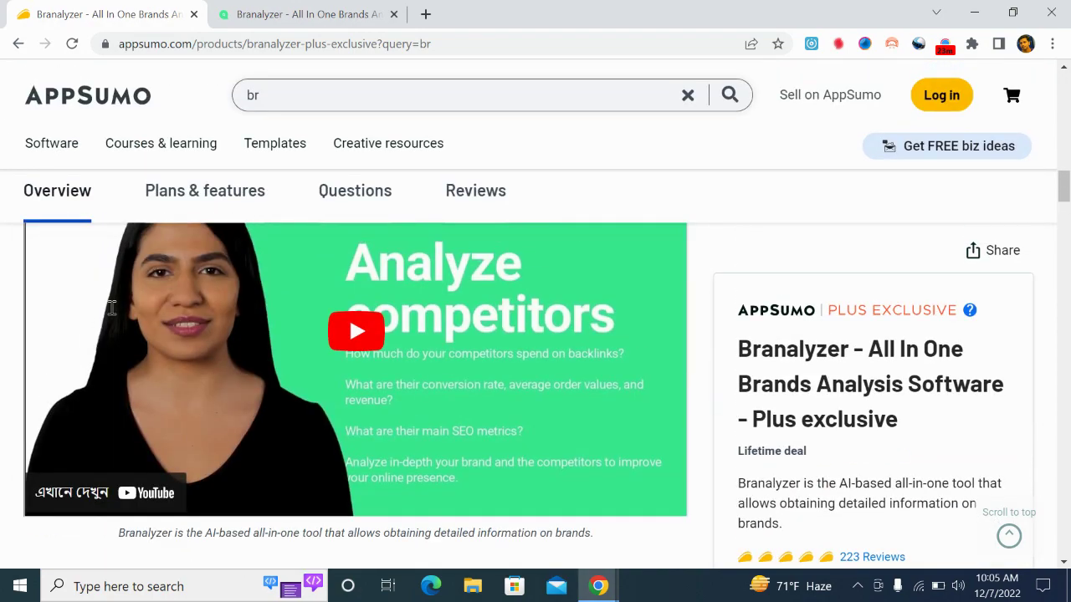
{"action": "scroll", "coordinate": [111, 308], "scroll_direction": "up", "scroll_amount": 5}
{"action": "scroll", "coordinate": [111, 308], "scroll_direction": "down", "scroll_amount": 10}
{"action": "scroll", "coordinate": [112, 308], "scroll_direction": "up", "scroll_amount": 3}
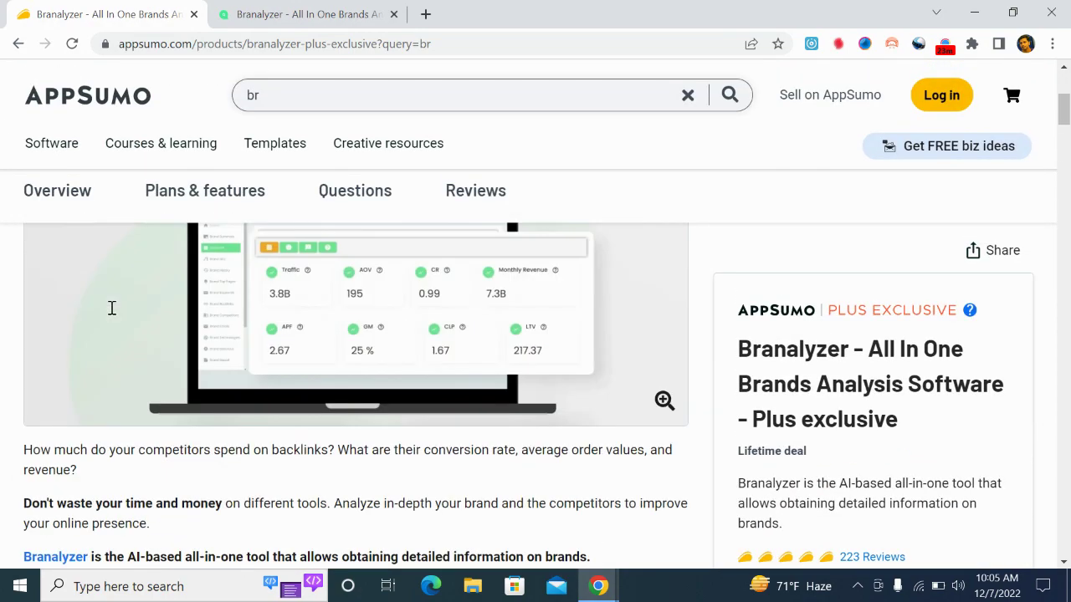
{"action": "scroll", "coordinate": [111, 308], "scroll_direction": "up", "scroll_amount": 5}
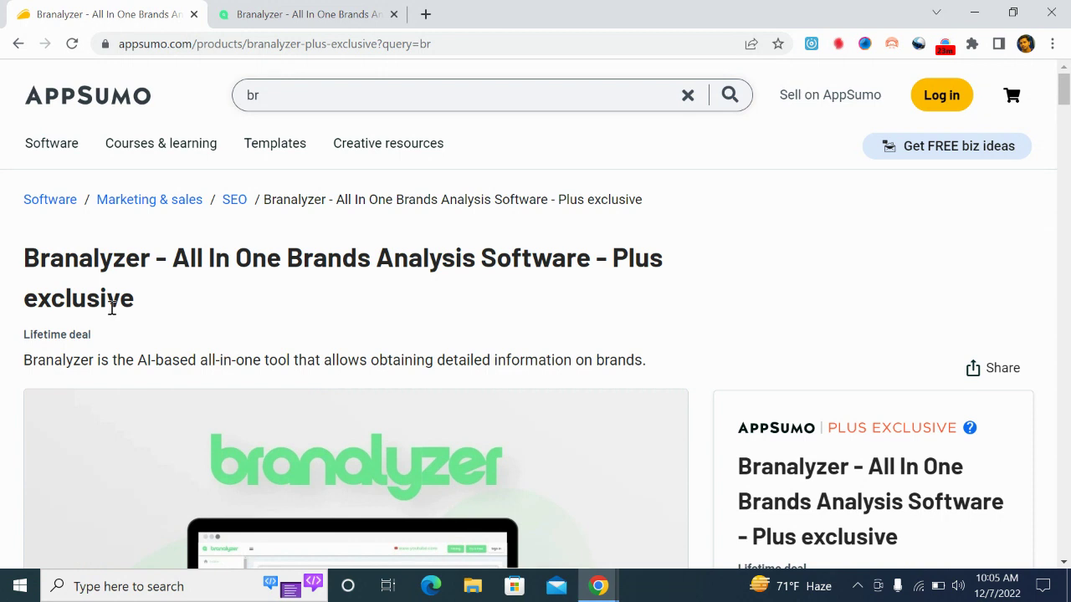